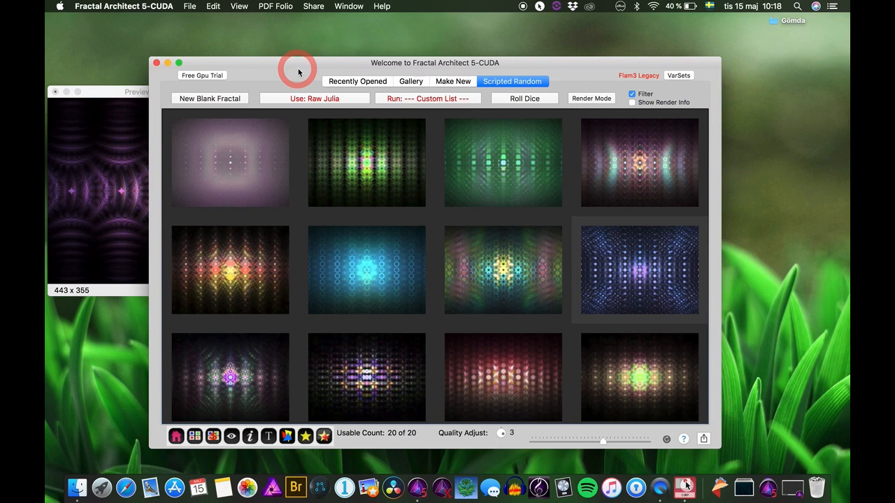
- Select no tweak script to run, generate a new random batch with the Raw Julia script and browse the resulting fractals
click(450, 98)
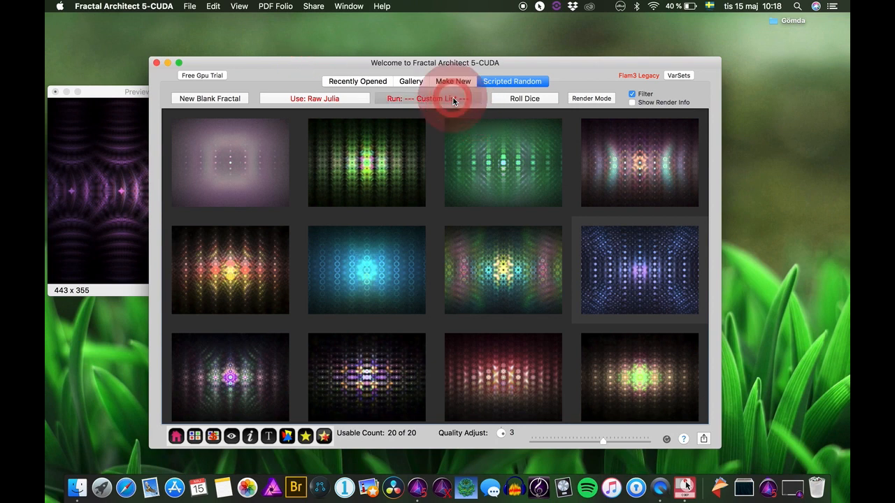
click(318, 154)
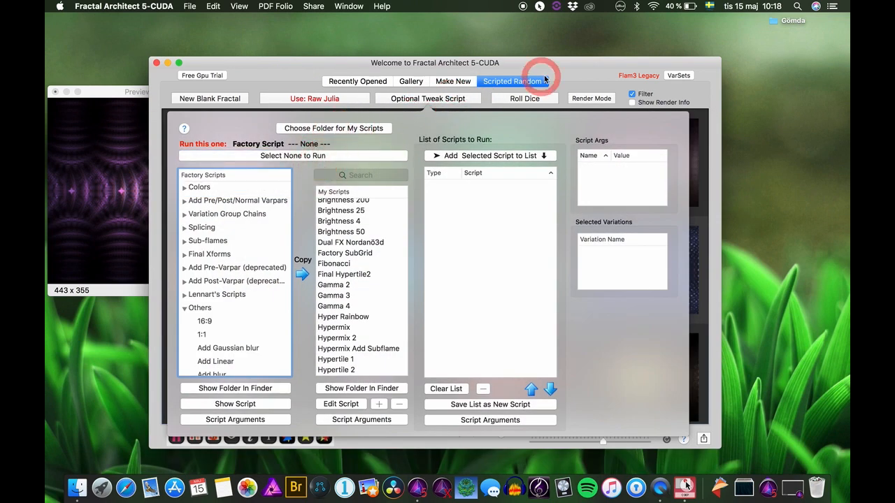
click(567, 70)
click(524, 99)
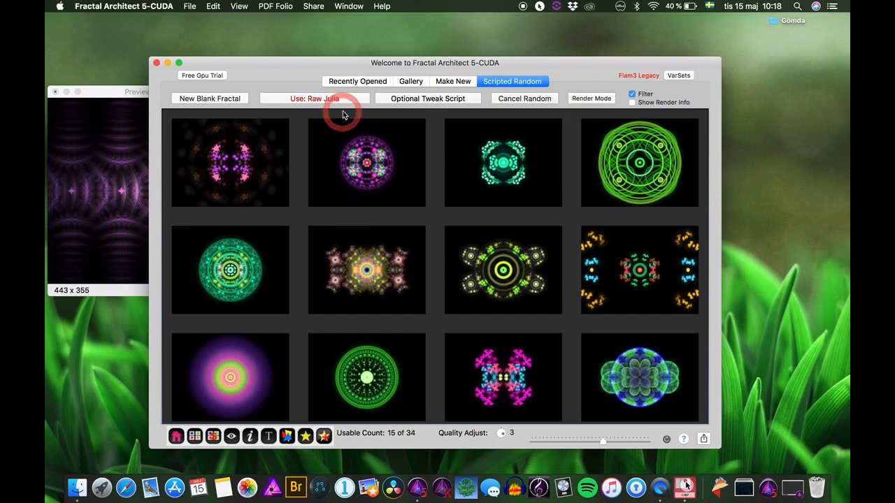
scroll(540, 296, down, 5)
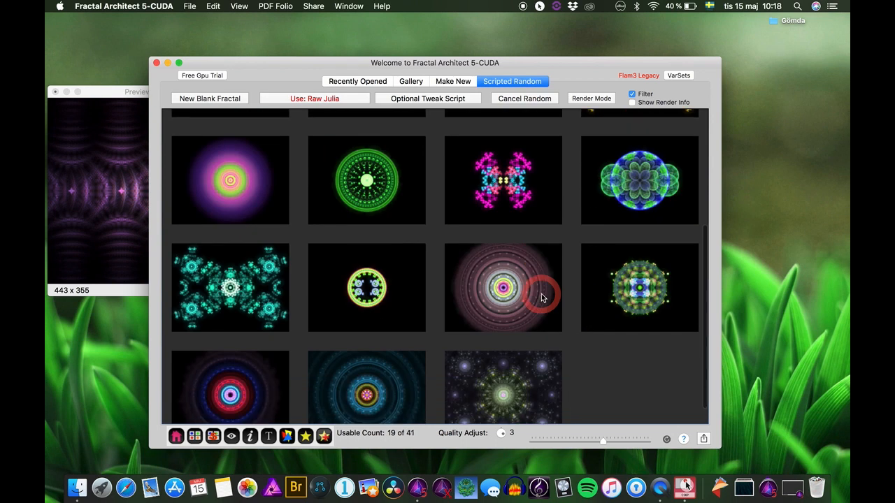
scroll(541, 298, up, 5)
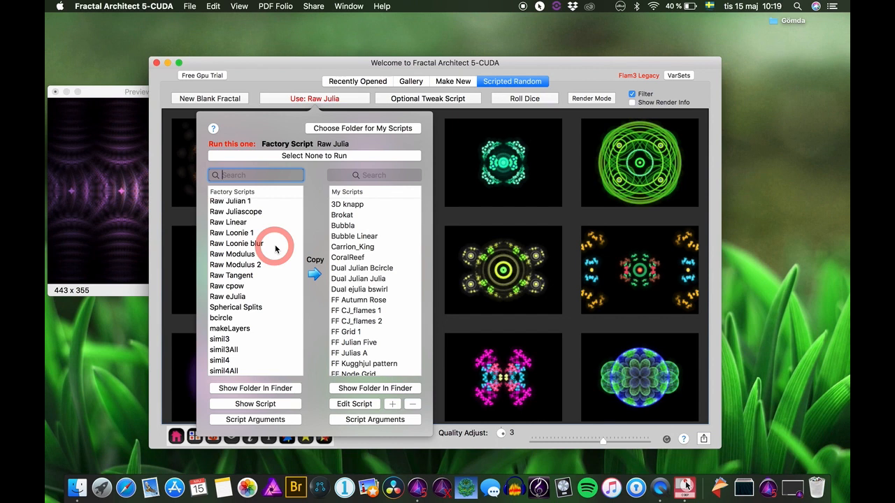
- Switch from scripted random fractals to making new ones and open the random generation settings
click(289, 74)
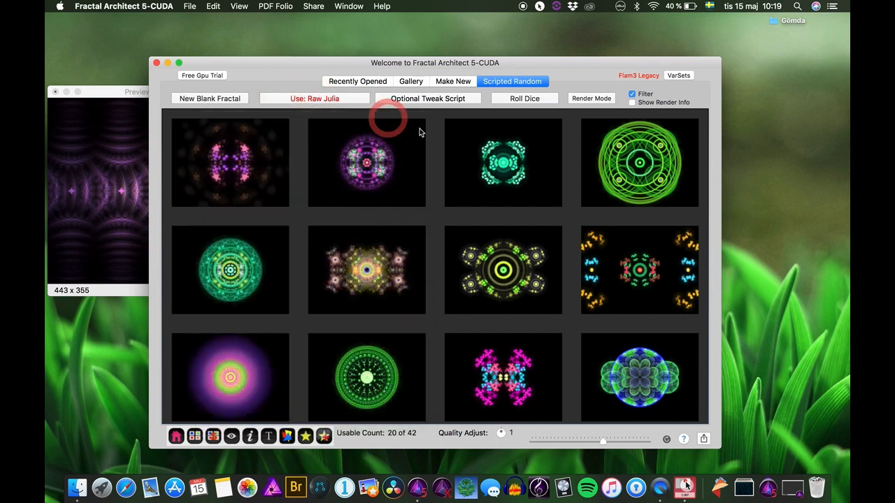
click(452, 82)
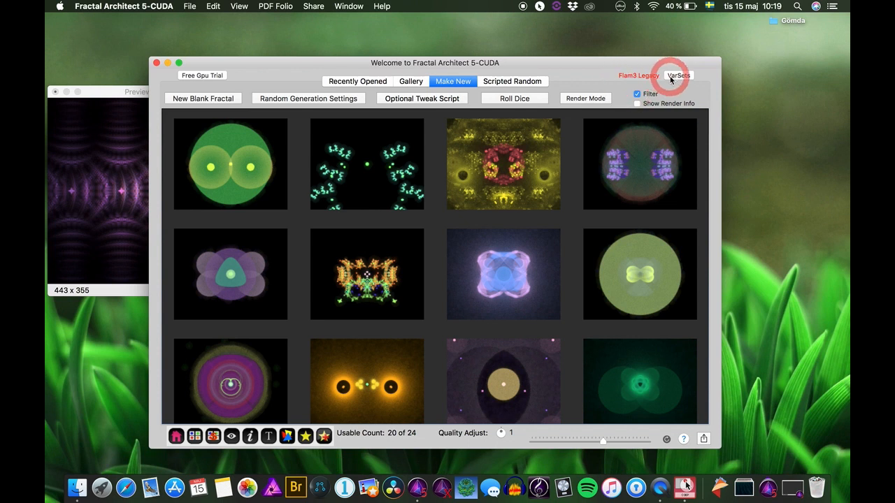
click(314, 99)
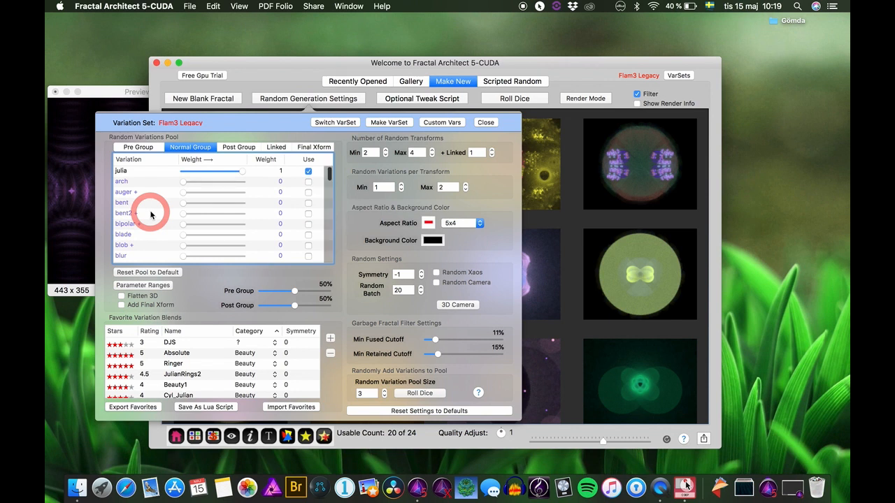
- Look through the full list of variations available in the Normal Group of the random variations pool
scroll(150, 214, down, 5)
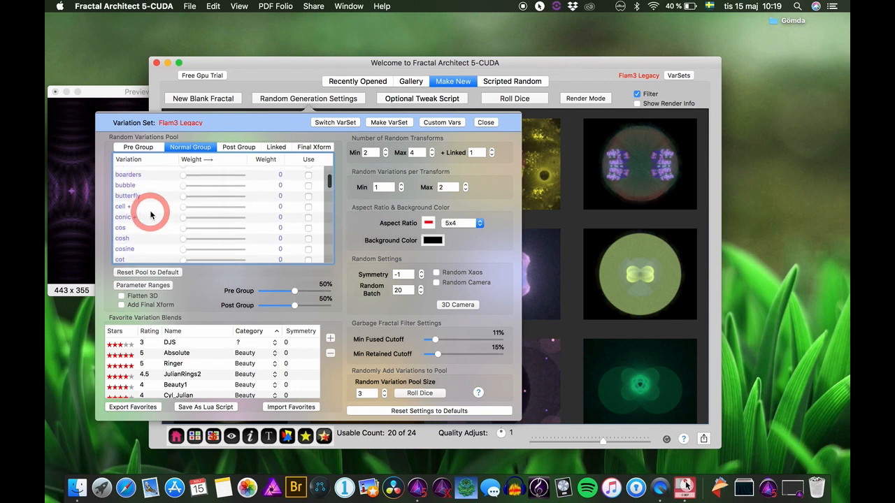
scroll(150, 214, down, 5)
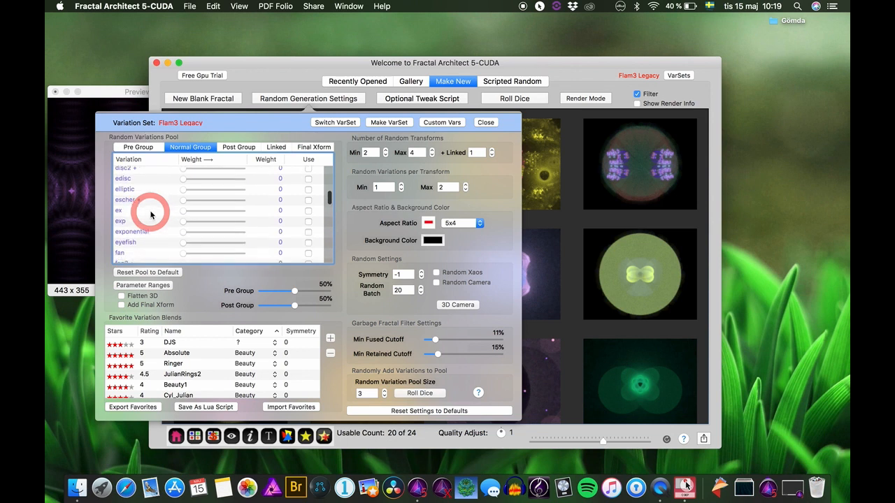
scroll(150, 215, down, 6)
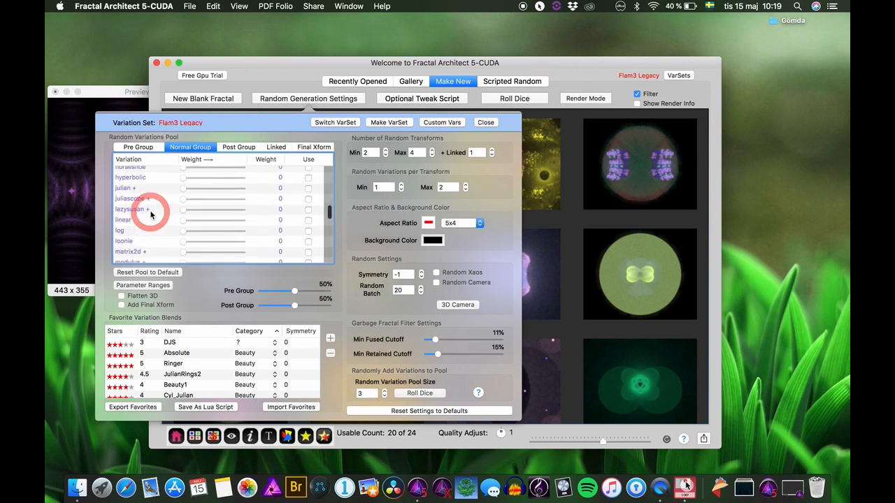
scroll(150, 214, up, 1)
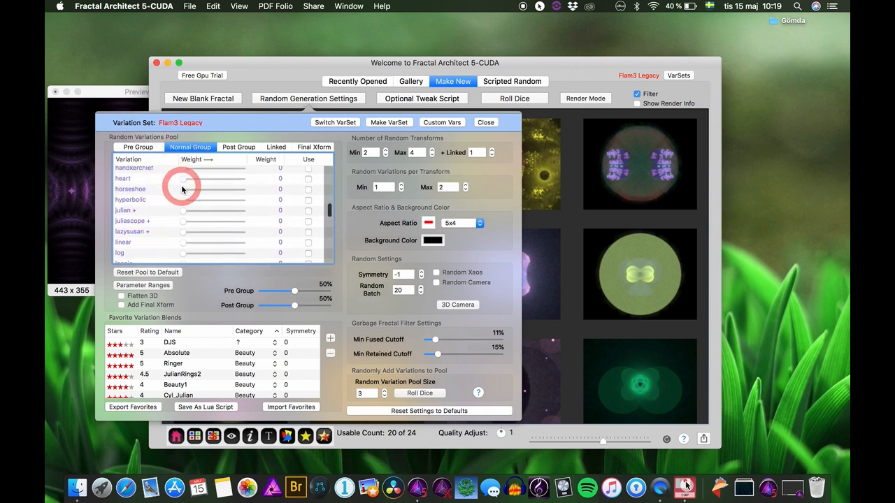
scroll(157, 202, up, 4)
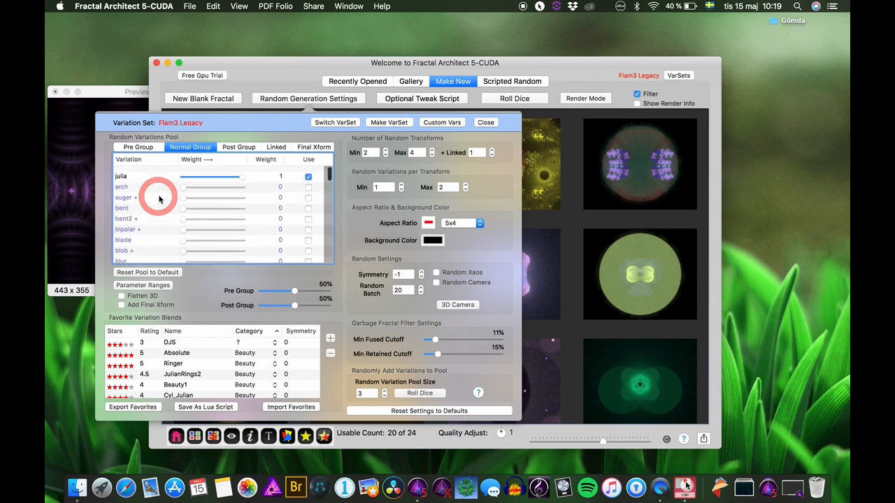
scroll(159, 200, down, 15)
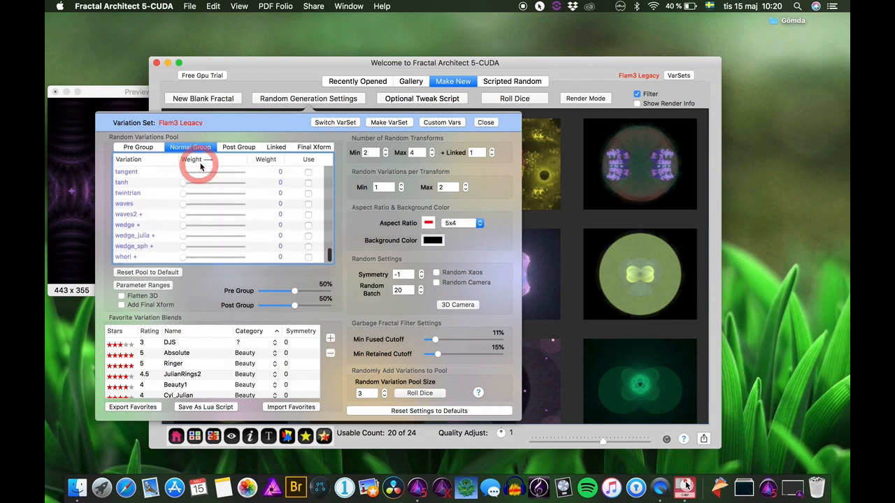
scroll(146, 209, up, 3)
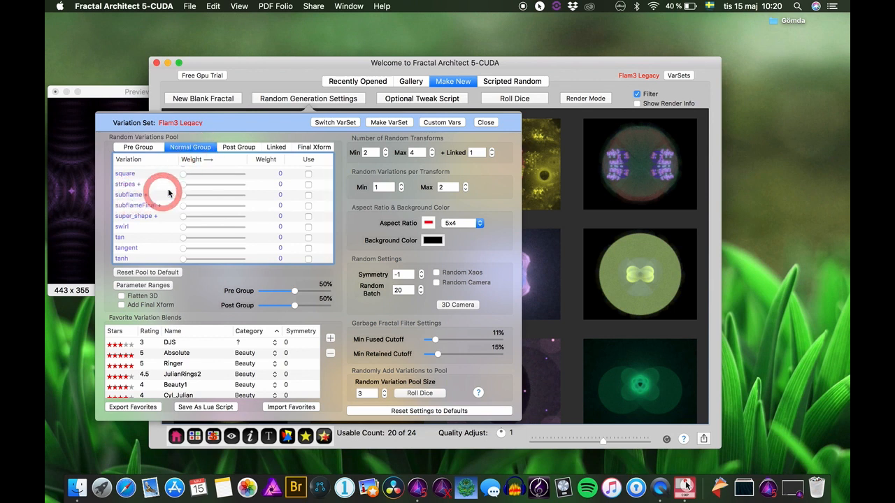
scroll(174, 174, up, 20)
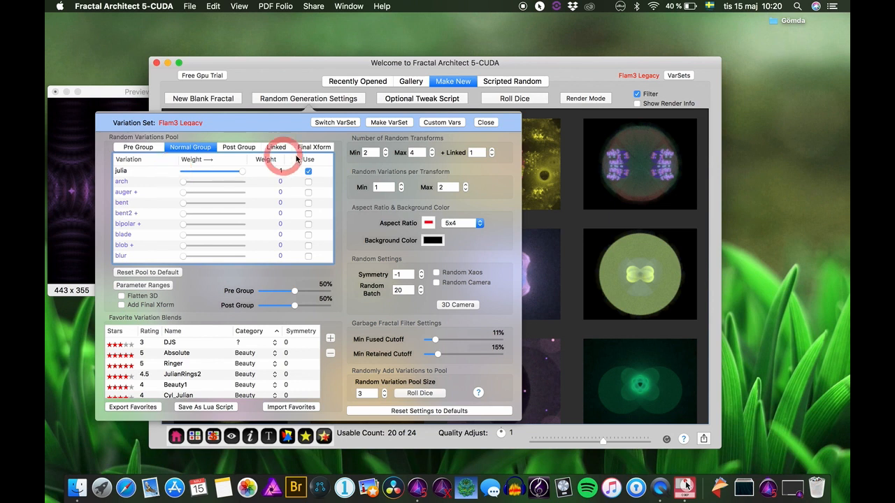
- Disable the variation in use in each of the Normal, Pre, Post and Linked groups of the random variations pool
click(310, 175)
click(128, 147)
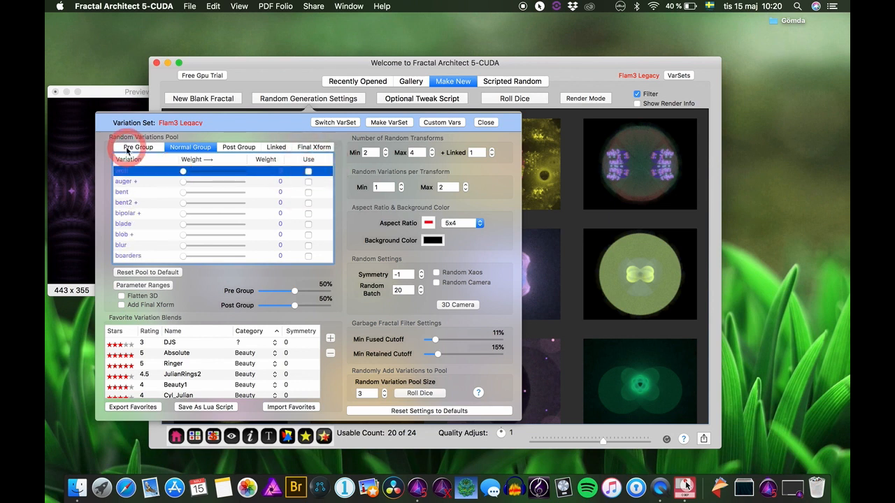
click(311, 172)
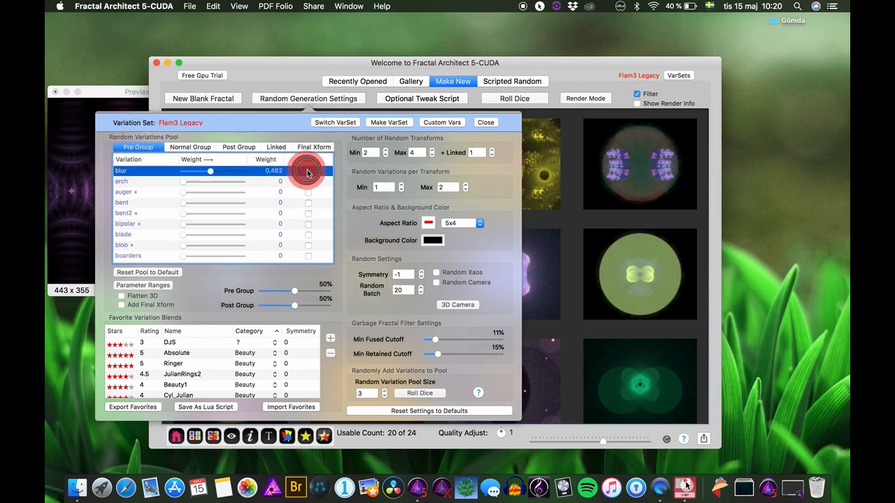
click(239, 147)
click(319, 172)
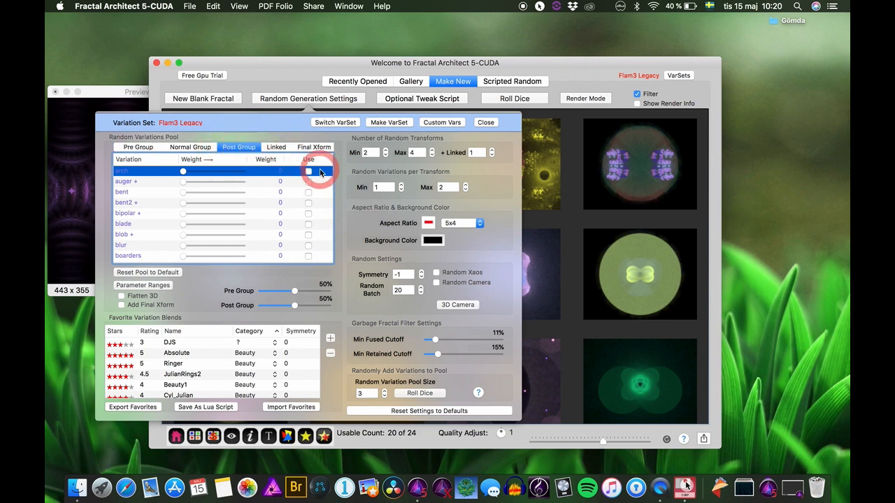
click(285, 148)
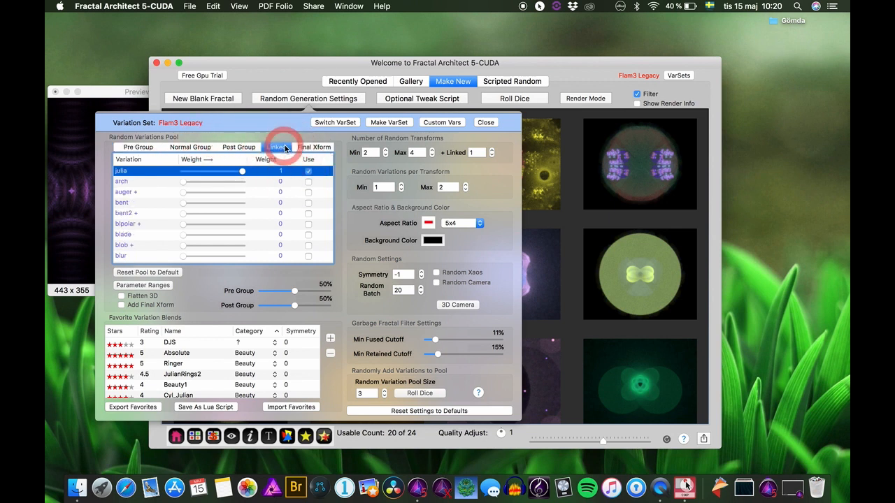
click(307, 171)
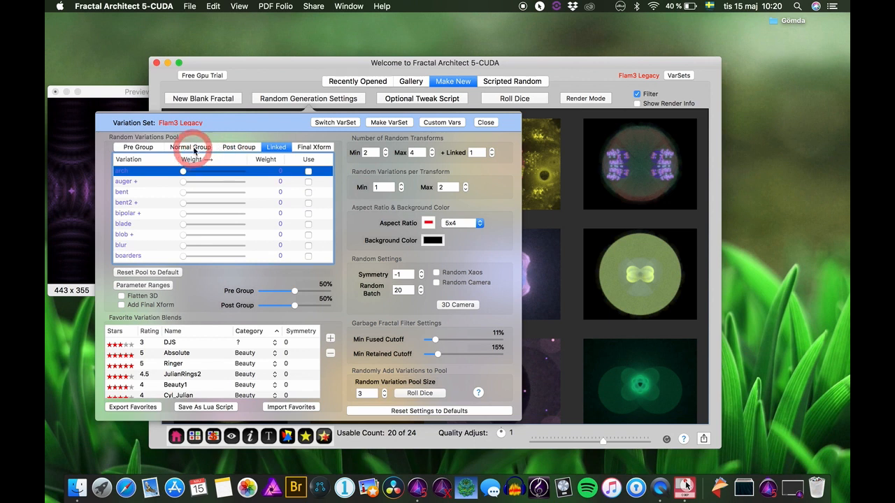
- In the Normal Group, replace the linear variation with cross as the only variation in use
click(194, 148)
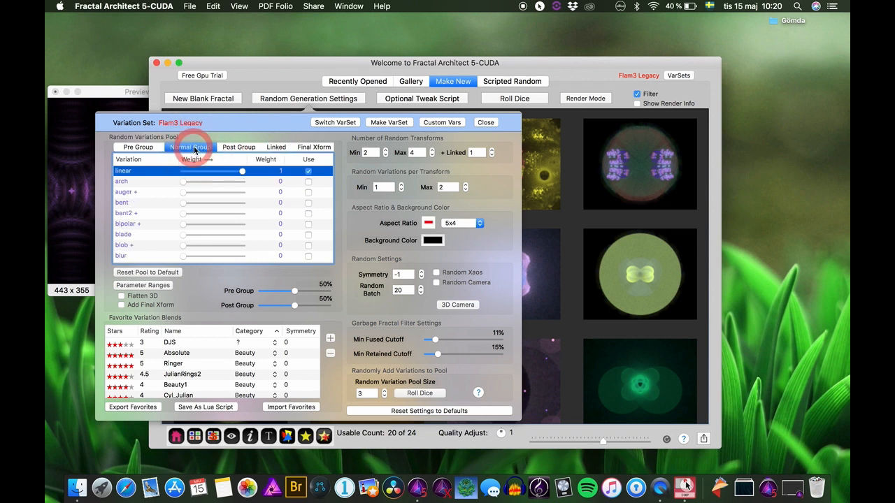
click(309, 172)
scroll(238, 218, down, 5)
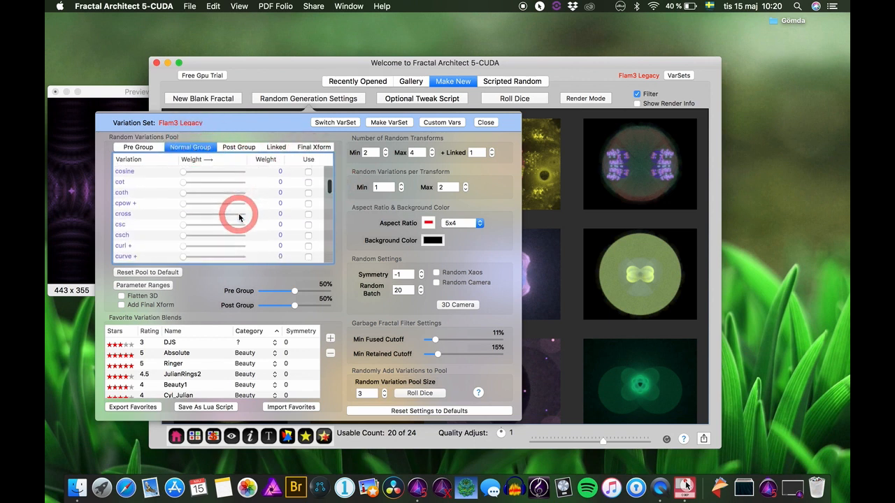
scroll(238, 217, down, 1)
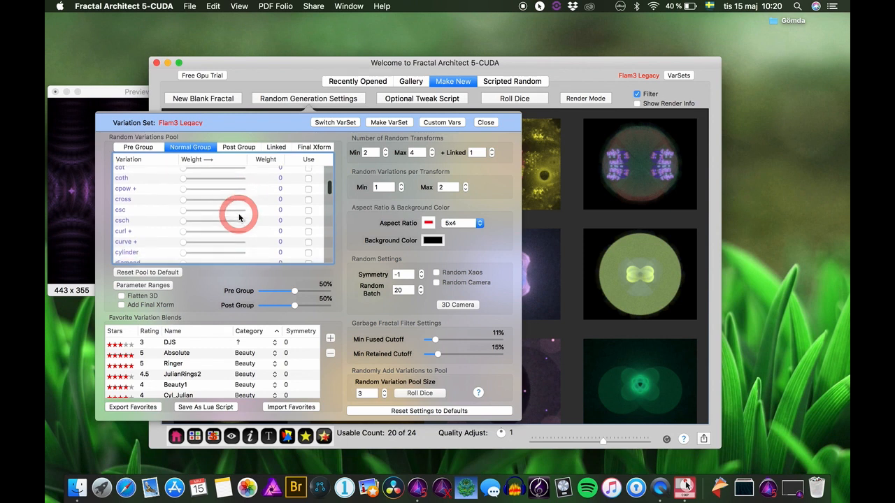
click(306, 200)
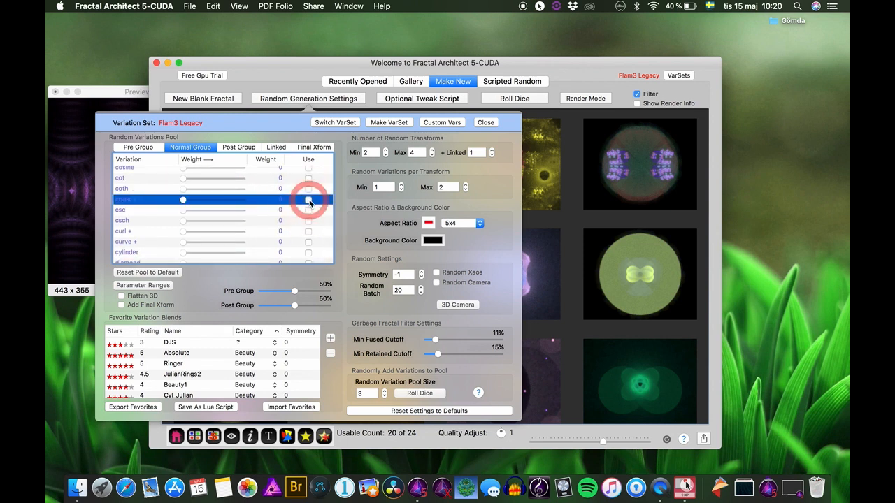
scroll(237, 176, up, 8)
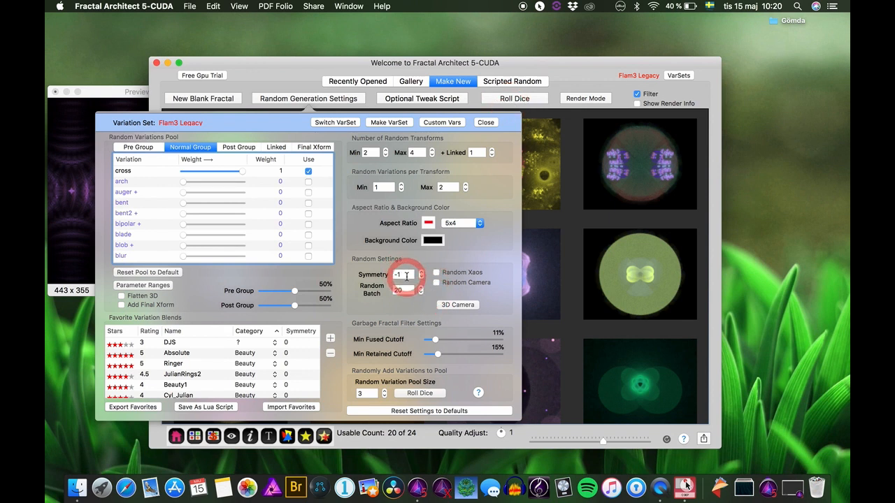
- Generate a random batch of fractals from the cross variation and browse the resulting thumbnails
click(406, 276)
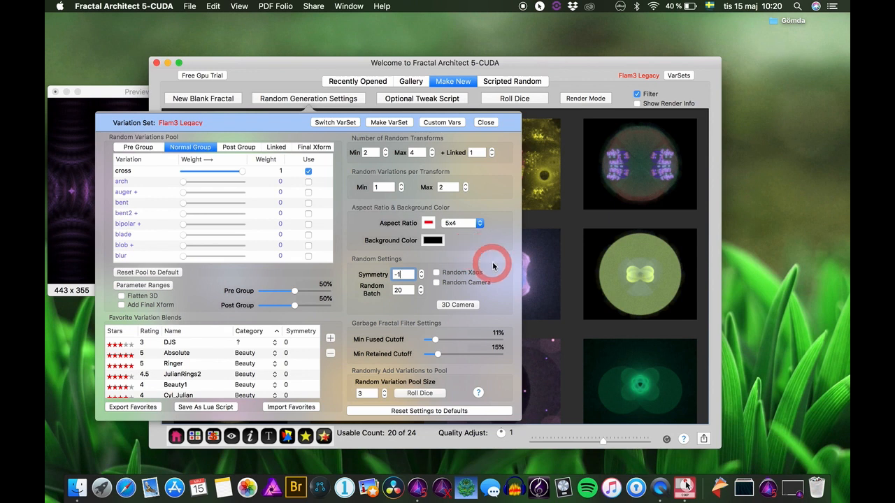
click(509, 99)
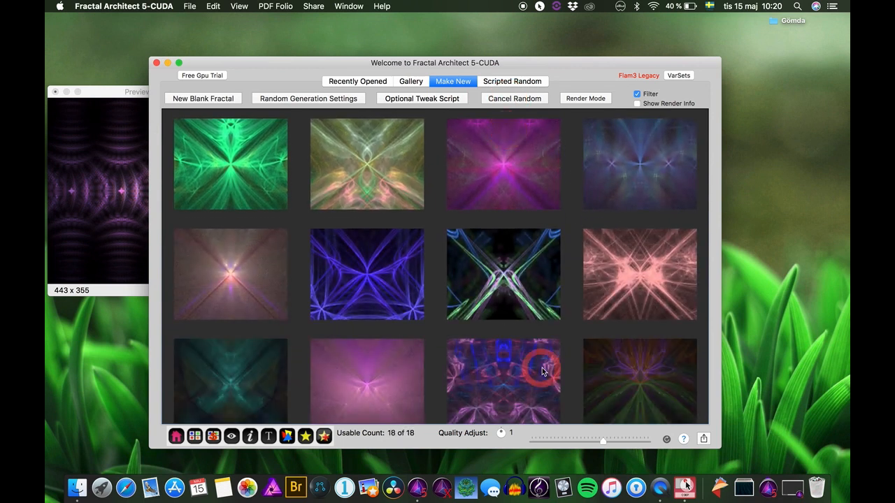
scroll(542, 371, down, 7)
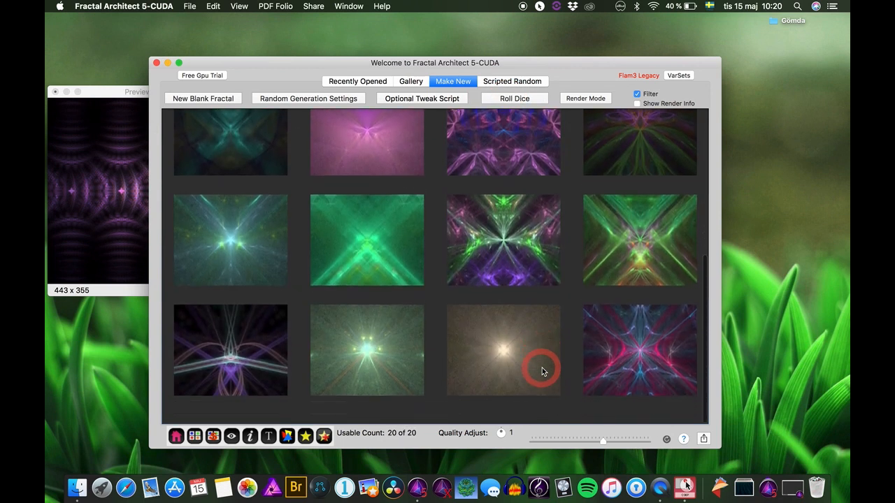
scroll(395, 160, up, 3)
scroll(395, 159, up, 3)
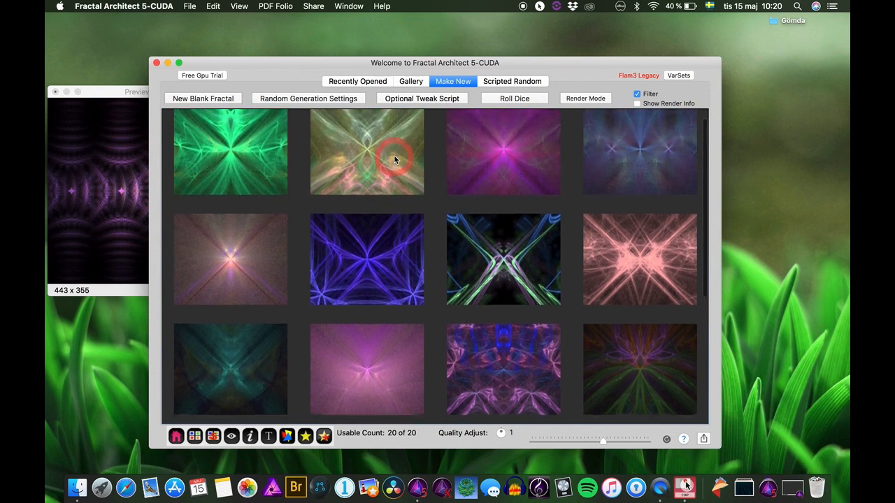
- Set the random symmetry to 0 and generate a new batch of cross-variation fractals
click(325, 100)
click(422, 276)
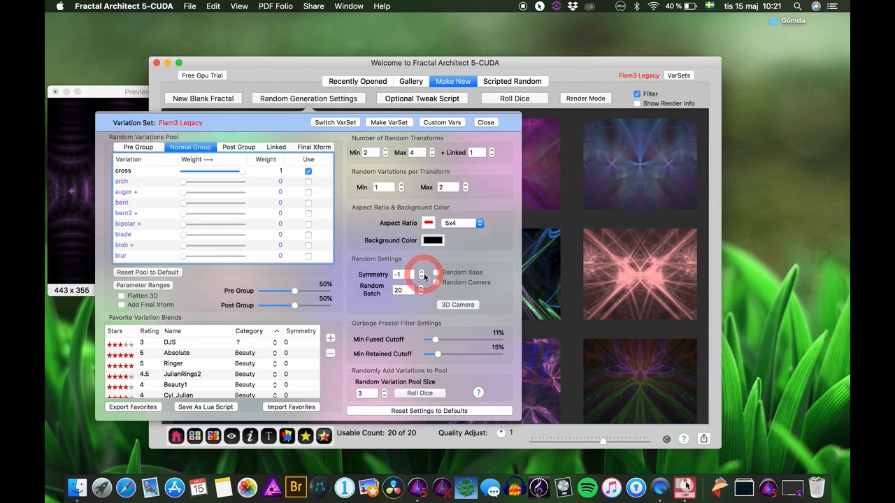
click(421, 272)
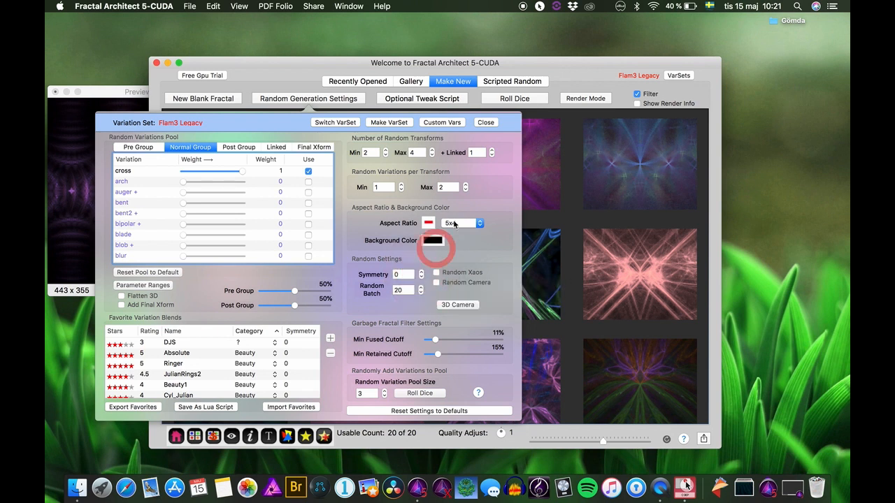
click(515, 98)
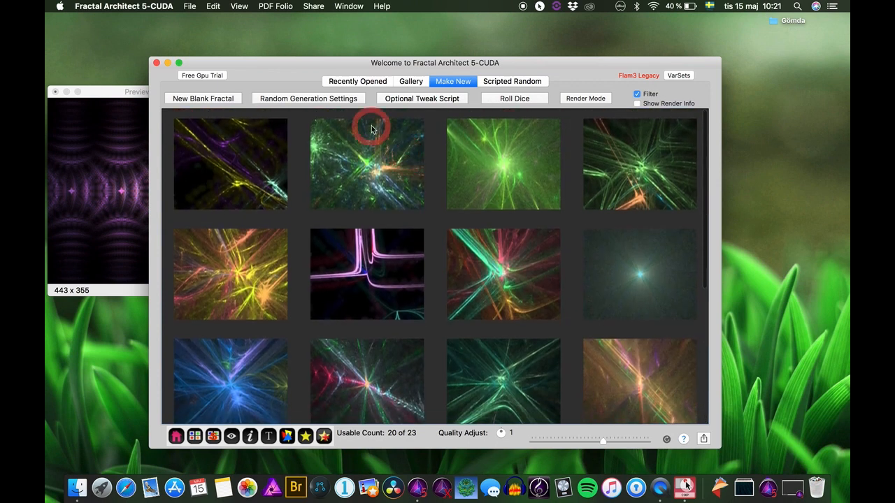
- Lower the weight of the cross variation in the Normal Group to about 0,361 in the random generation settings
click(329, 99)
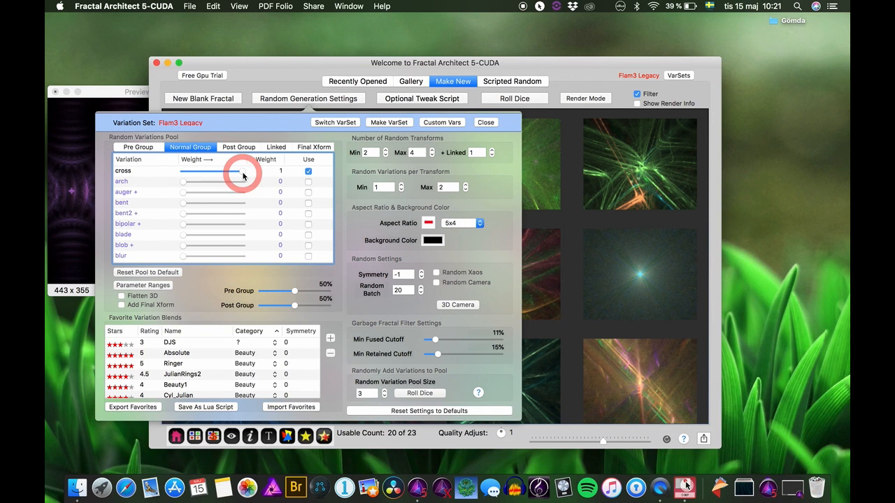
drag(242, 176, 207, 172)
click(312, 171)
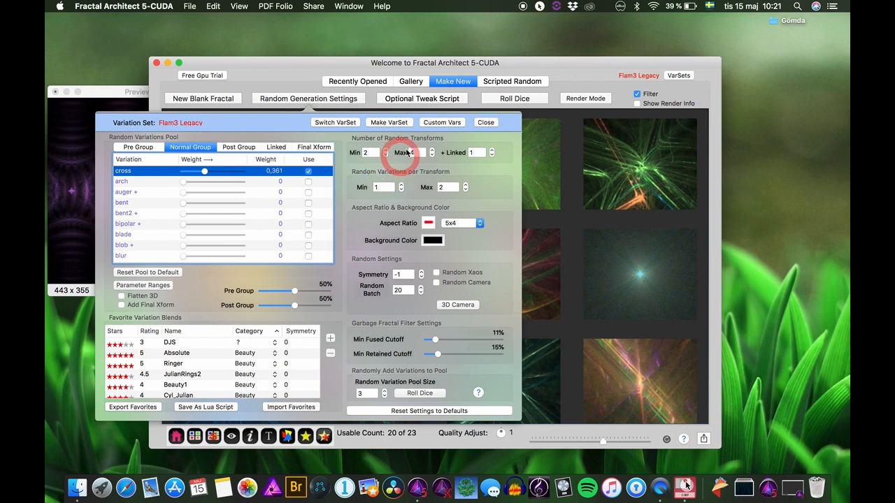
- Generate a new batch of fractals from the cross variation at its lowered weight and browse the thumbnails
click(508, 102)
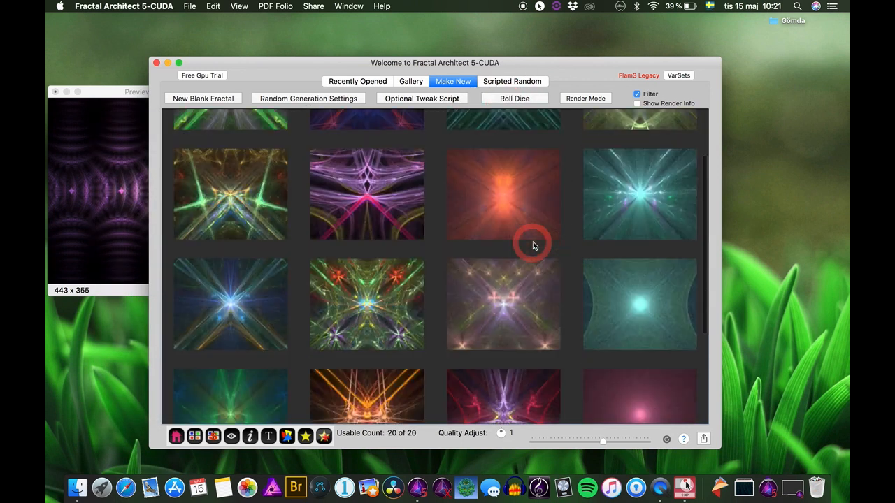
scroll(533, 241, up, 5)
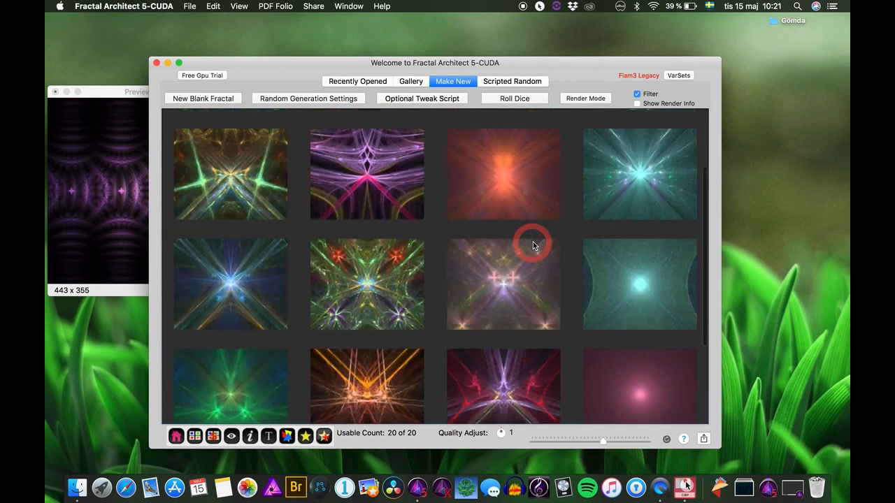
- Lower the cross weight in the Normal Group to about 0,176 and generate a new batch of fractals to browse
click(336, 99)
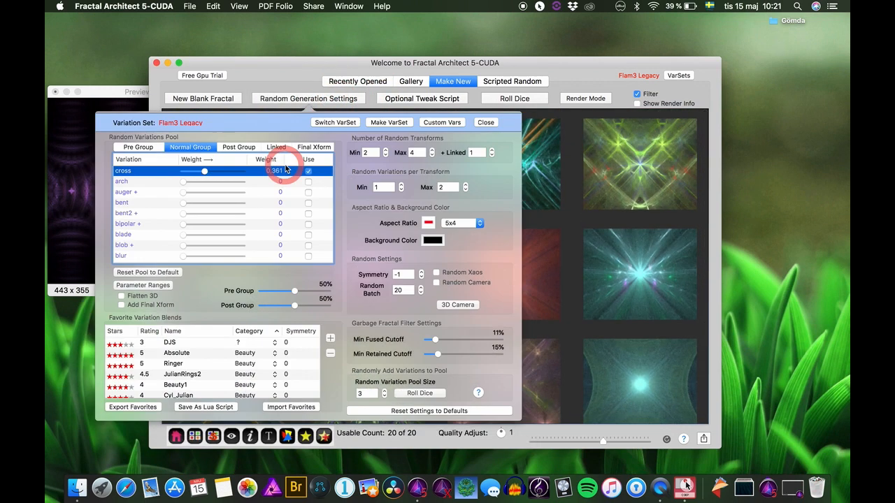
drag(205, 172, 194, 171)
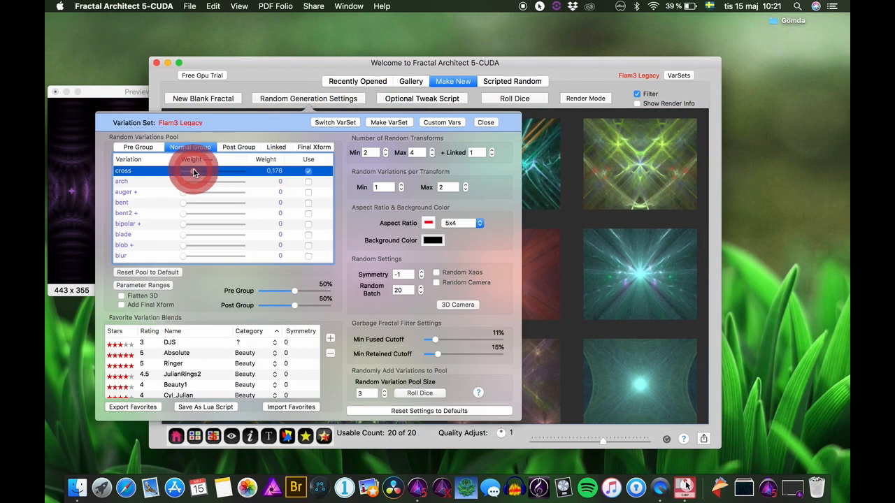
click(514, 98)
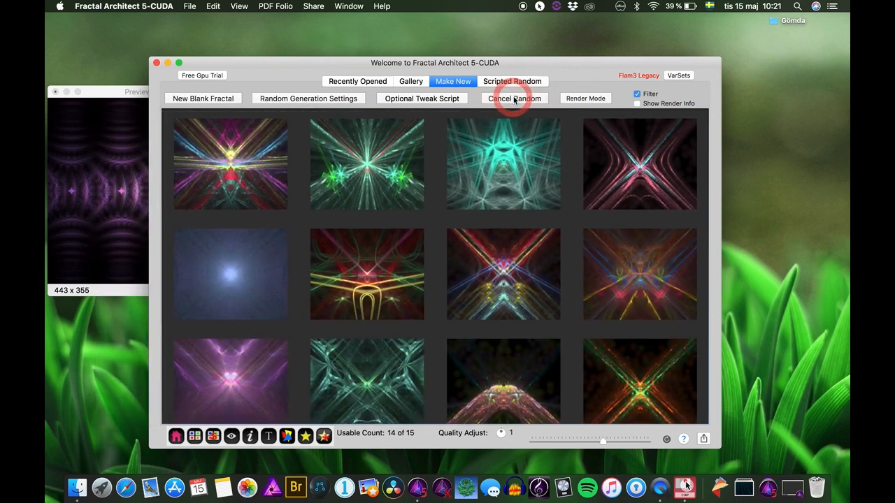
scroll(525, 236, down, 6)
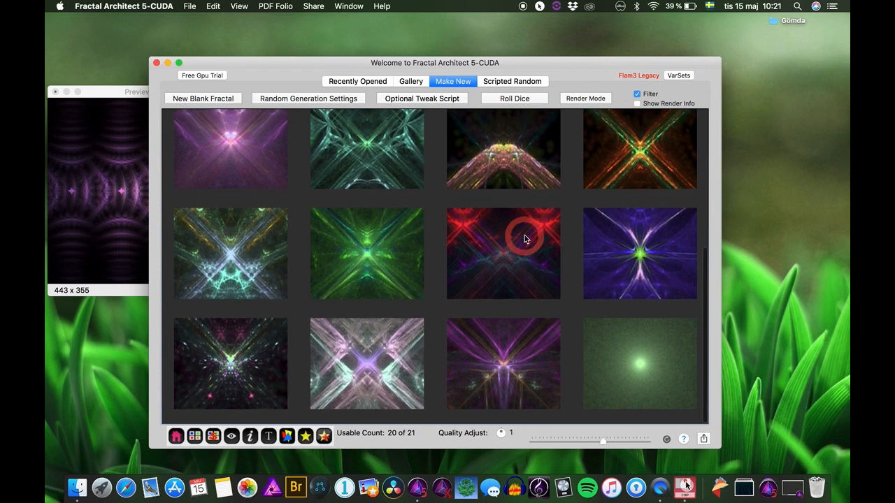
scroll(524, 236, up, 4)
scroll(524, 238, up, 3)
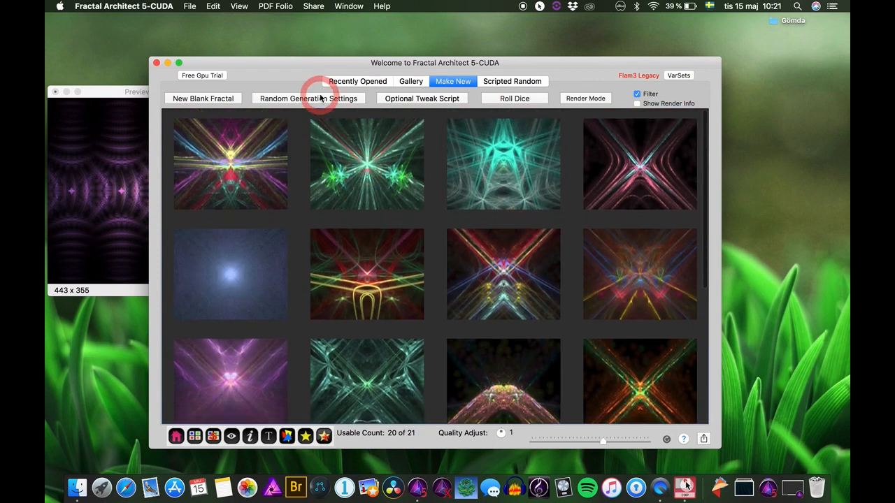
- In the Pre Group of the random generation settings, enable the cross variation for use
click(320, 98)
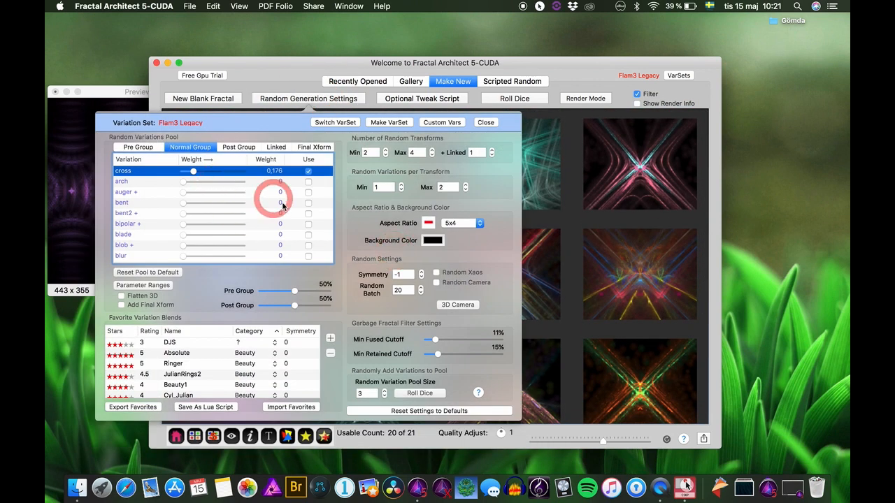
click(138, 147)
click(125, 224)
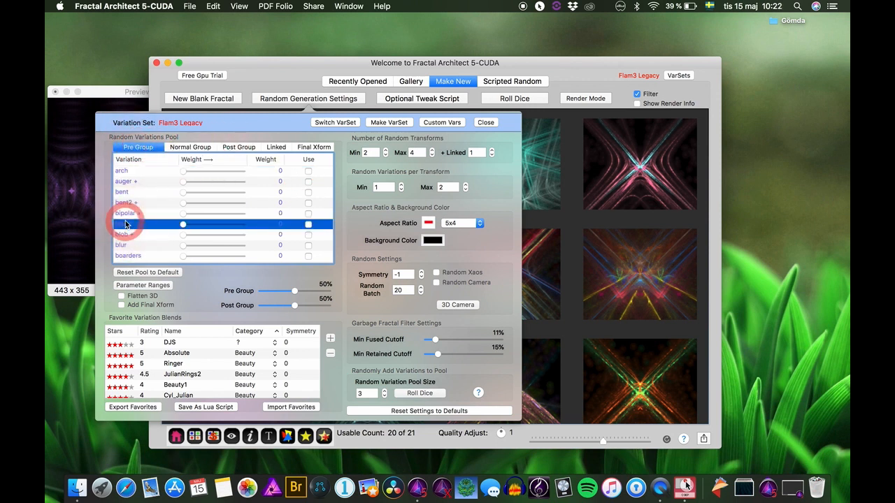
key(Down)
key(Down)
key(Down)
key(Down)
key(Down)
key(Down)
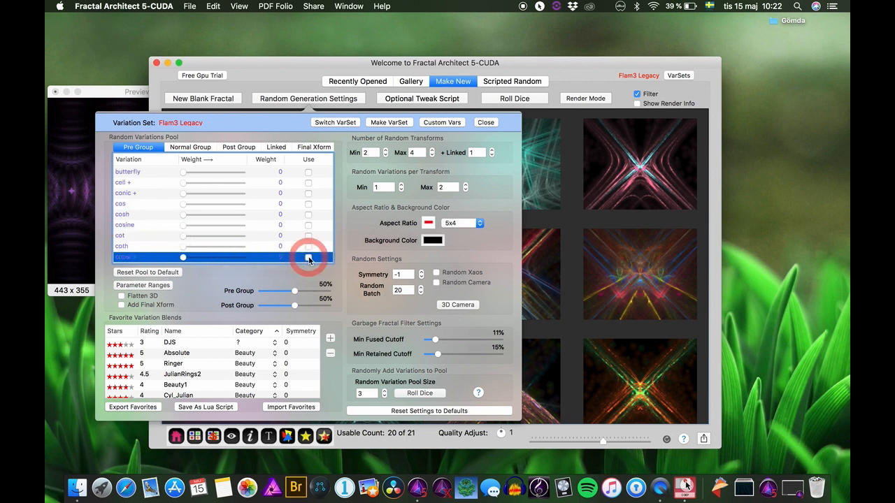
click(269, 77)
click(307, 100)
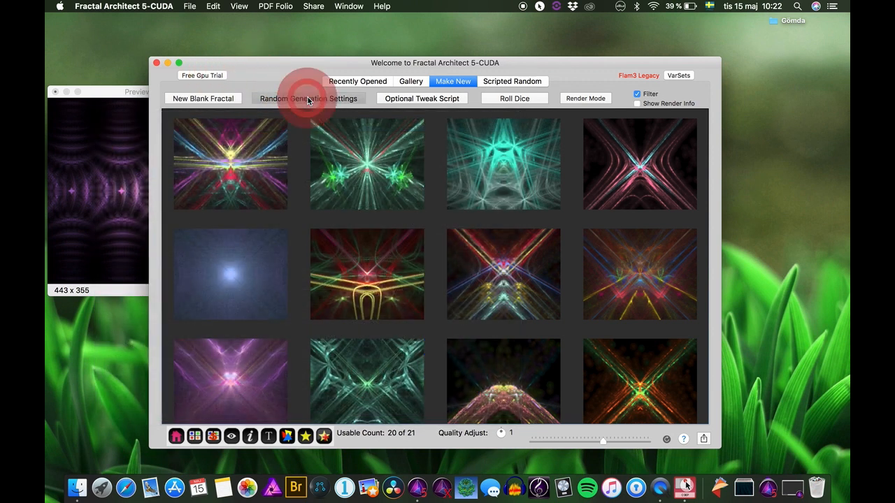
click(141, 148)
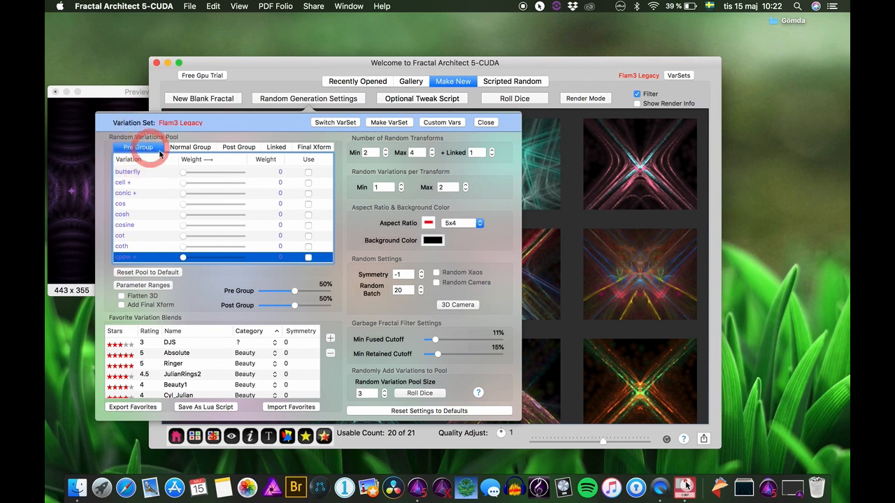
scroll(199, 170, up, 10)
click(311, 170)
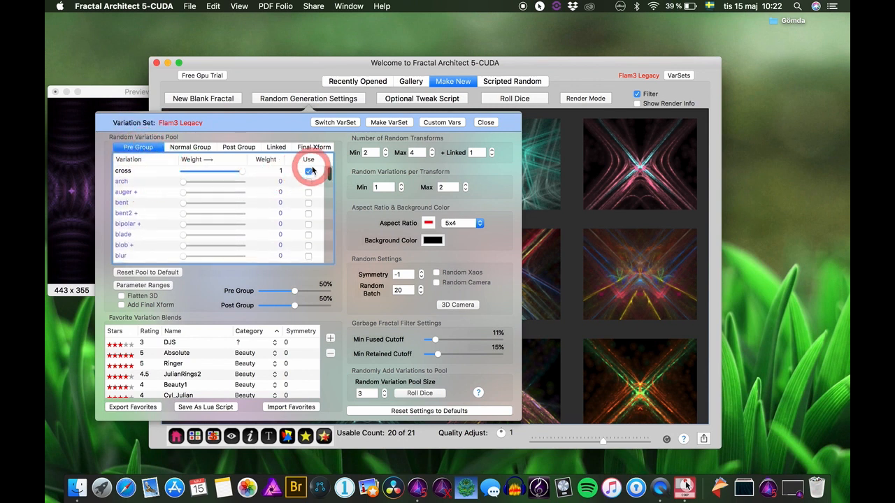
- Try the Pre Group cross weight at about 0,177 and at 3, and set it back to 1
click(237, 177)
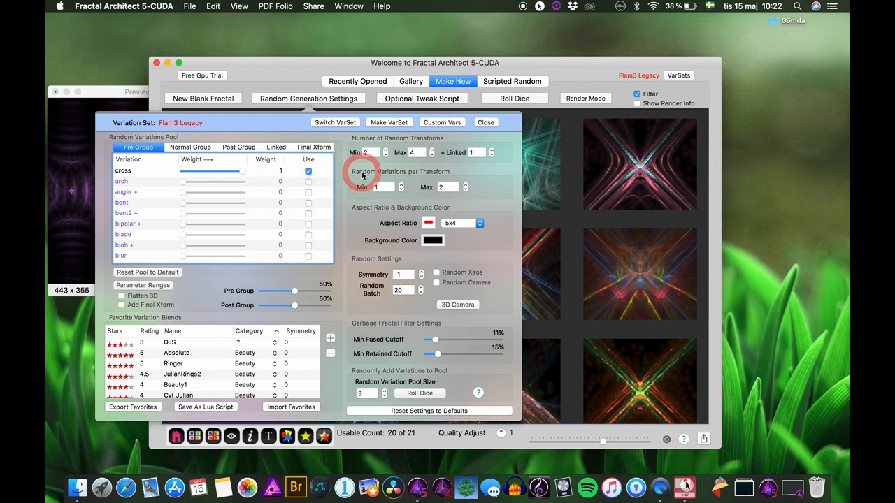
click(244, 172)
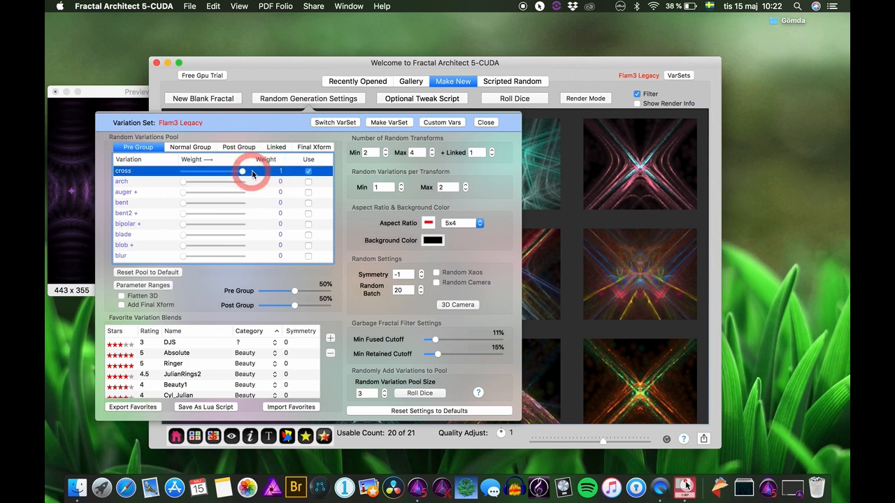
drag(245, 175, 196, 173)
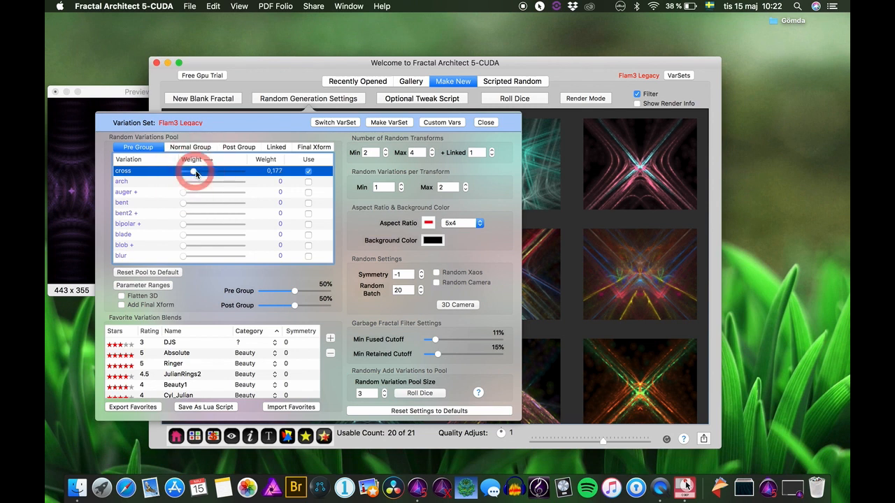
drag(197, 171, 283, 171)
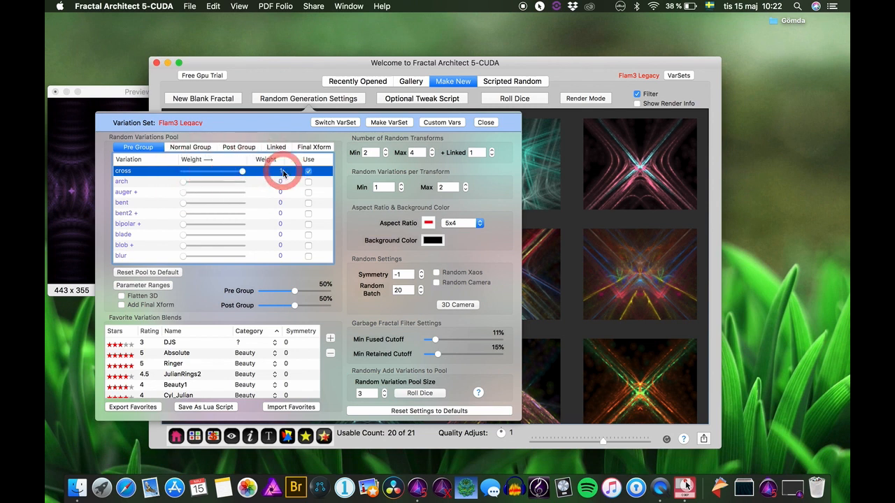
double_click(282, 171)
key(Return)
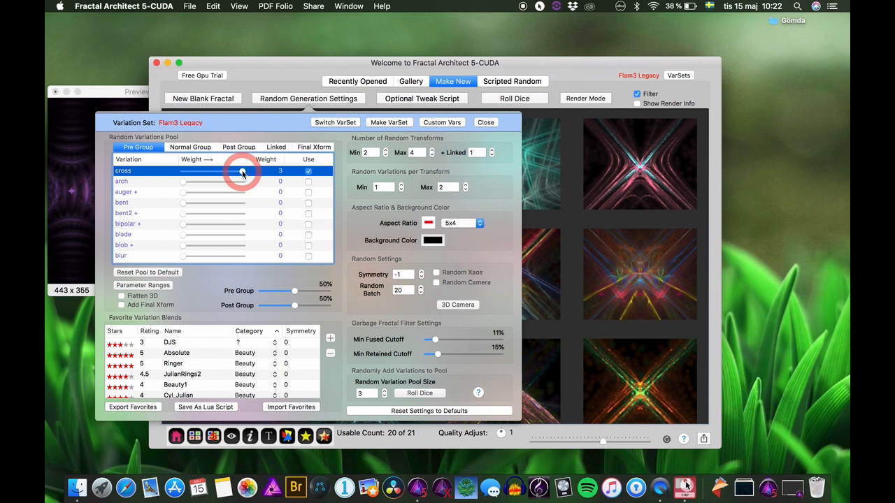
drag(238, 174, 252, 171)
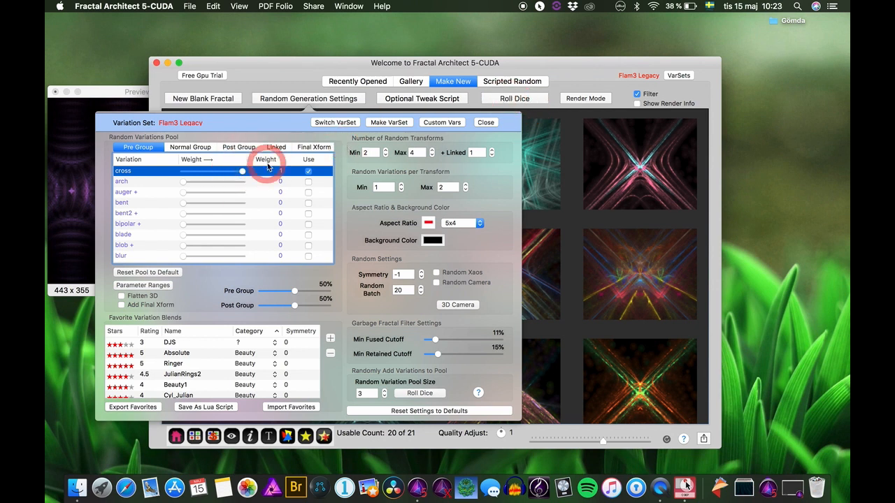
- Generate a batch of fractals using cross in both the Pre Group and the Normal Group, and browse the results
click(515, 99)
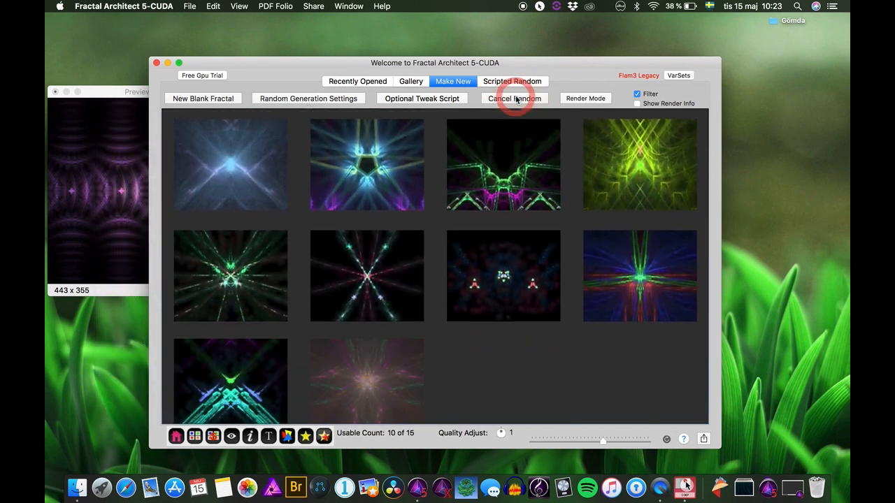
scroll(521, 305, down, 2)
scroll(520, 305, down, 4)
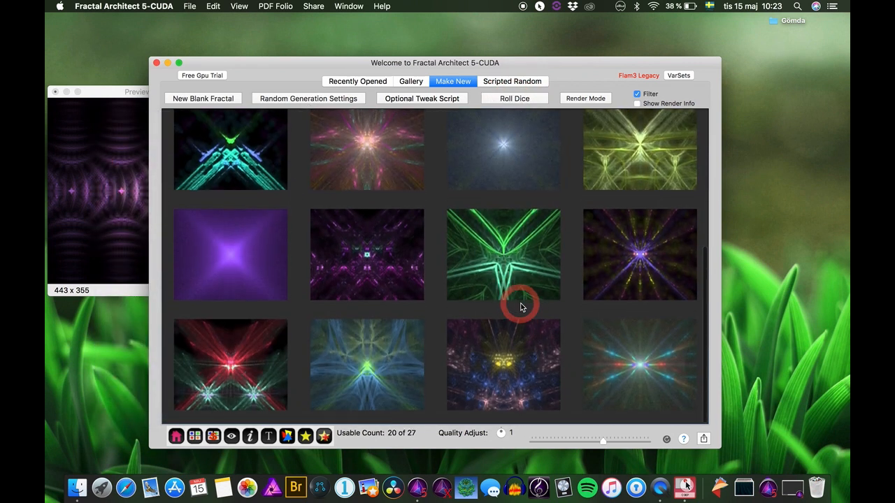
scroll(520, 292, up, 5)
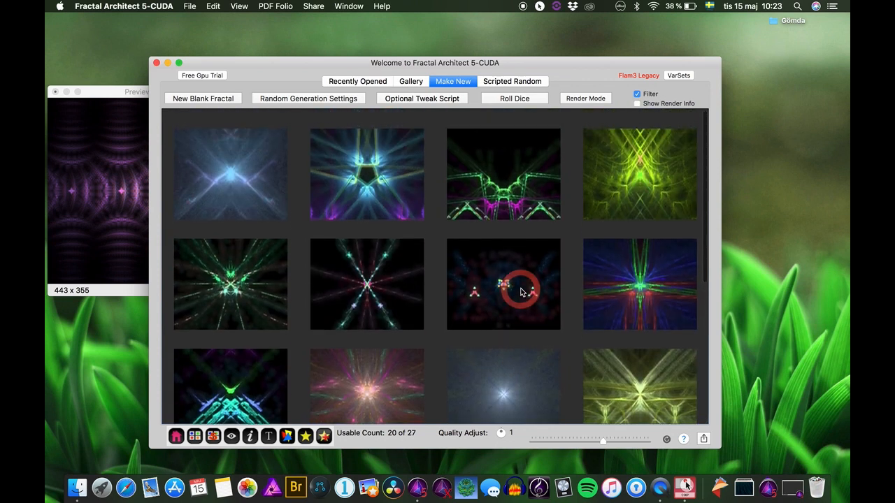
- View the blue fractal with the dark central pentagon in an enlarged Quicklook preview and close it
click(367, 173)
key(space)
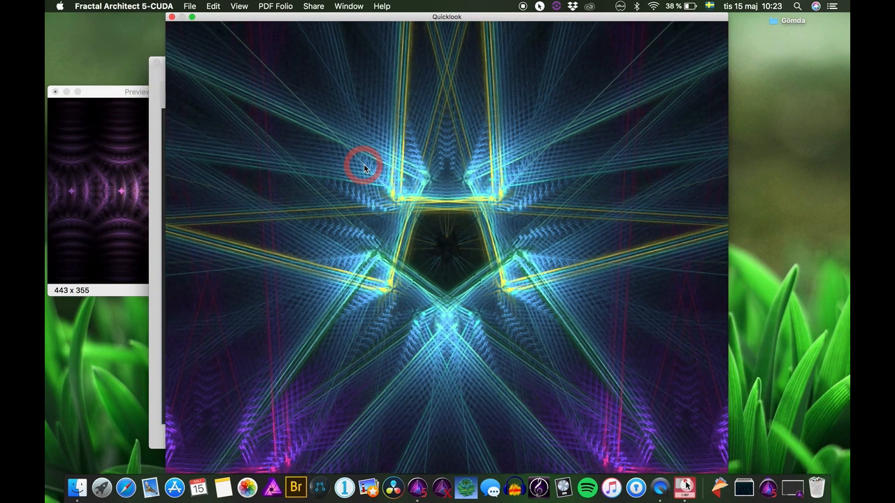
key(space)
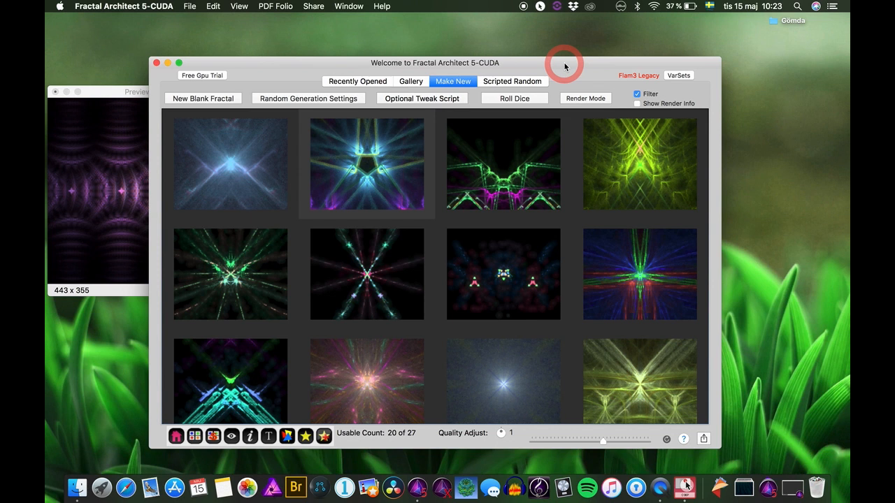
- Check the Pre Group cross settings, generate another batch of fractals with them and browse the thumbnails
click(343, 99)
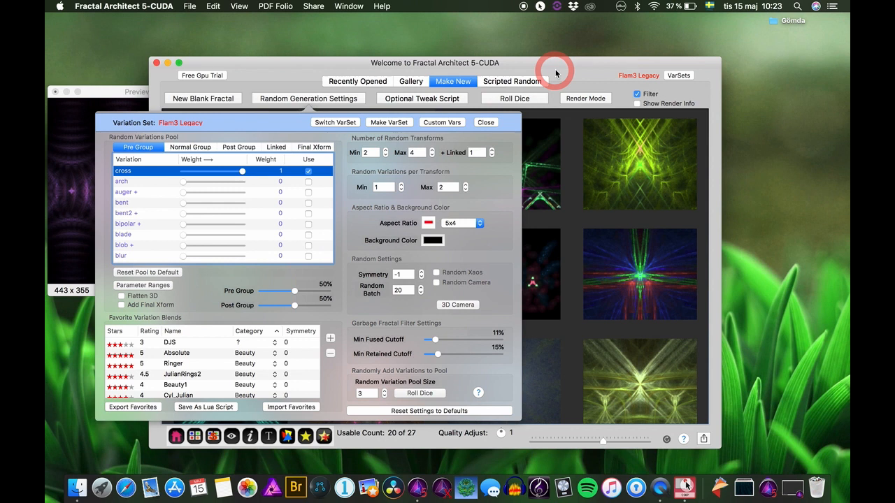
click(556, 74)
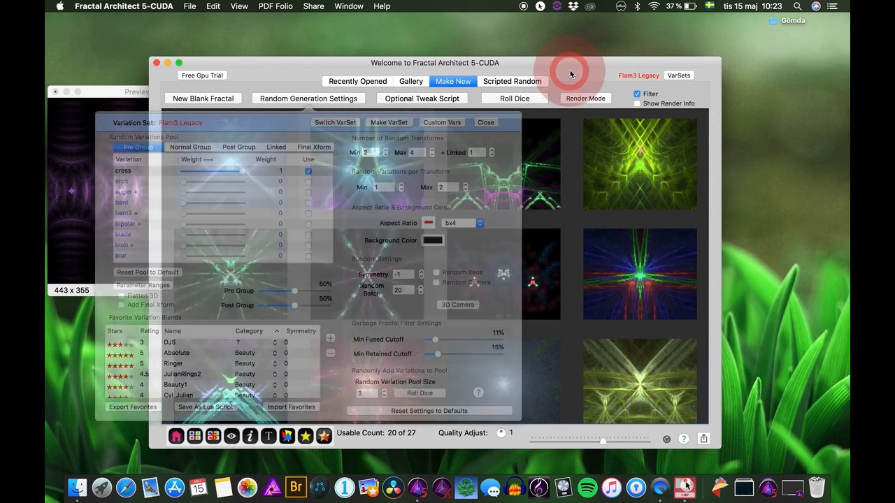
click(514, 99)
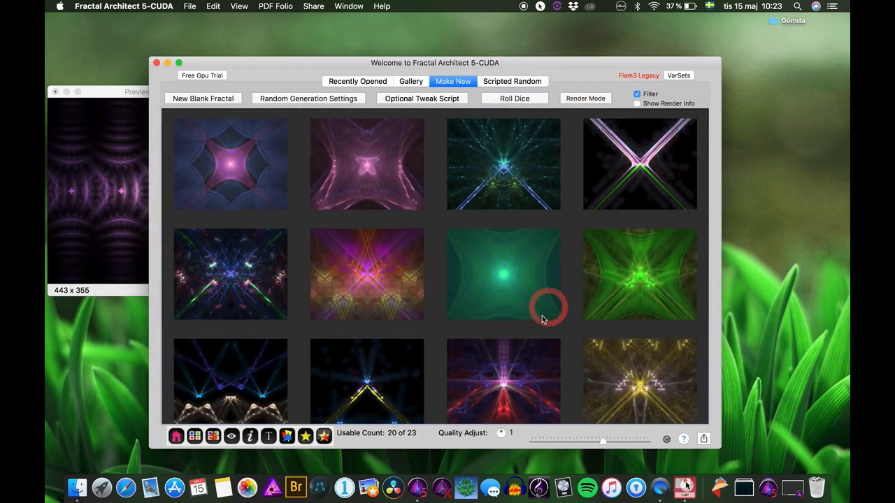
scroll(490, 270, down, 5)
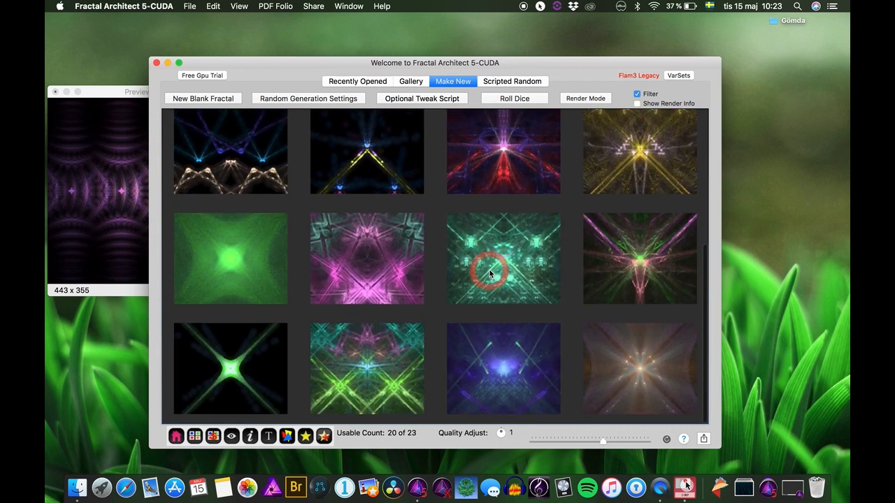
scroll(490, 270, up, 5)
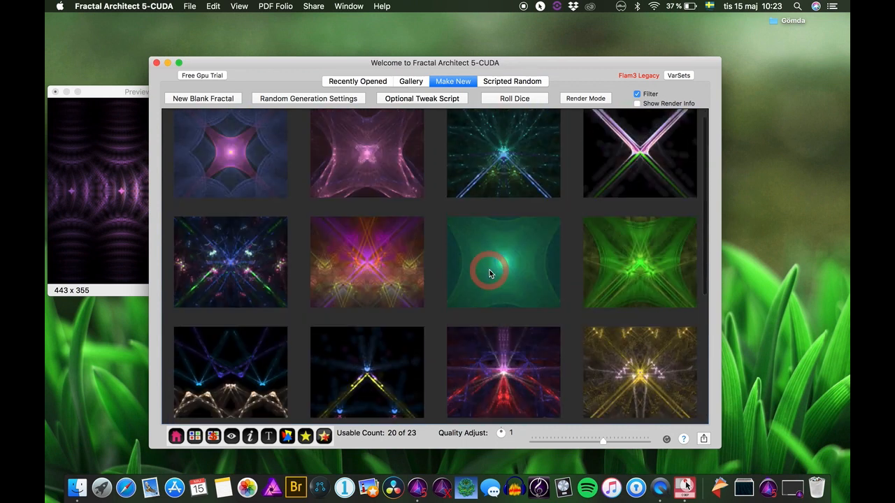
- Select the first thumbnail, the fractal with the pink four-pointed star, and look over the batch
click(244, 164)
drag(244, 163, 323, 439)
click(495, 176)
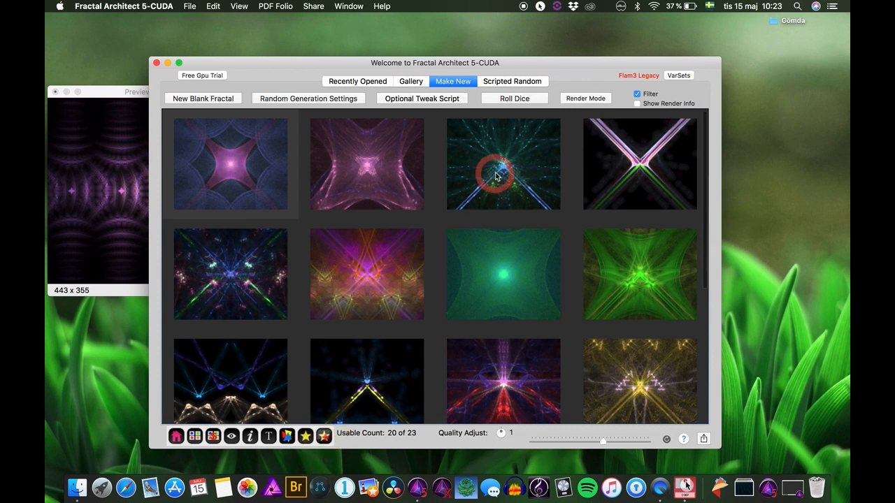
scroll(496, 177, up, 2)
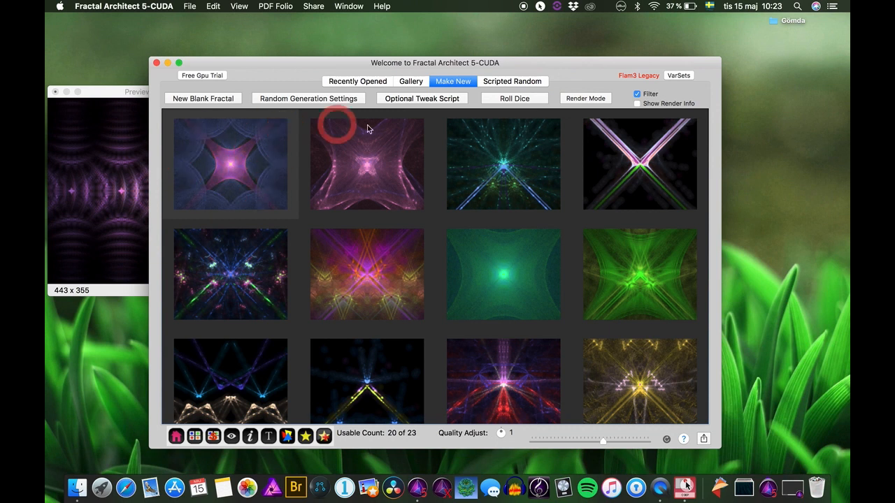
- Lower the weight of the cross variation in the Pre Group and generate a new batch of fractals to browse
click(276, 99)
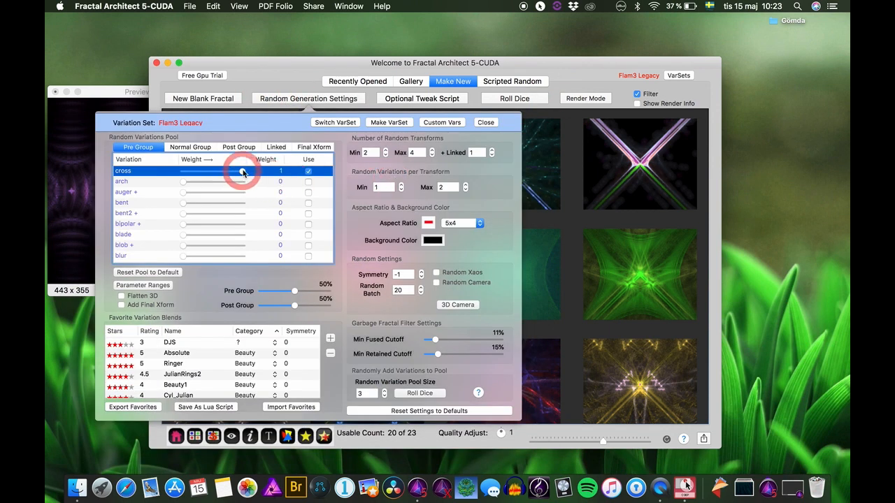
drag(241, 173, 203, 174)
click(520, 101)
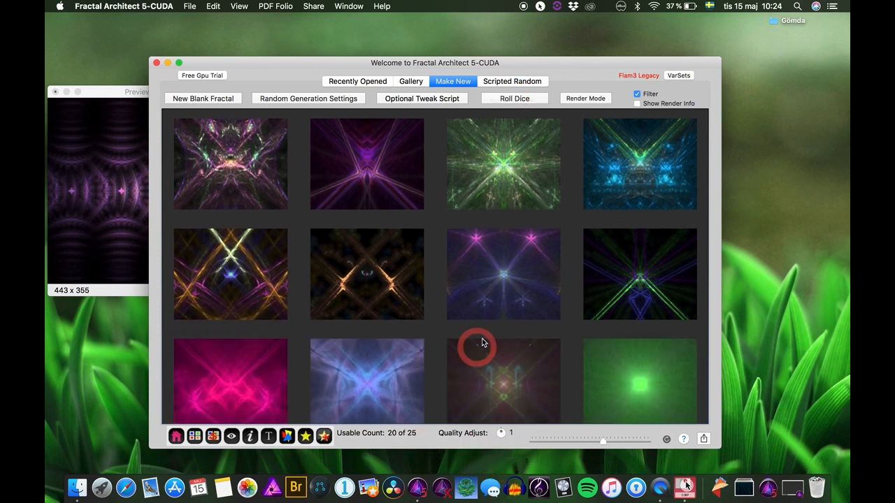
scroll(479, 342, down, 5)
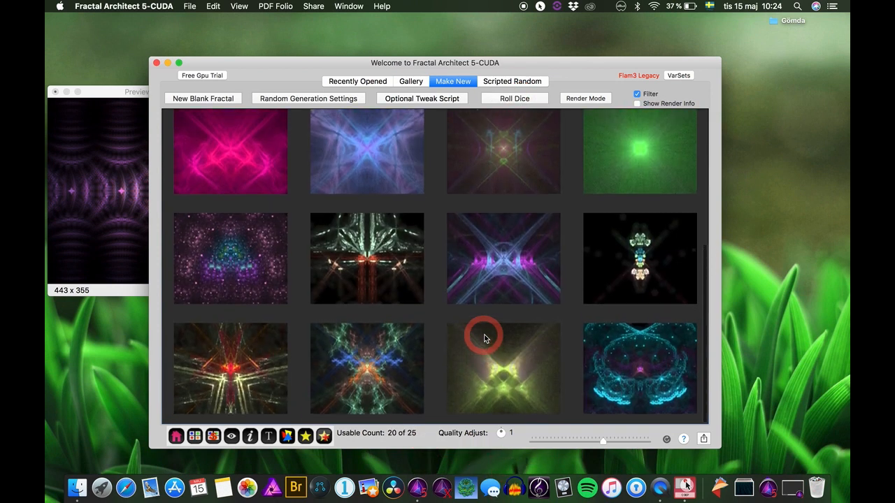
scroll(486, 339, up, 5)
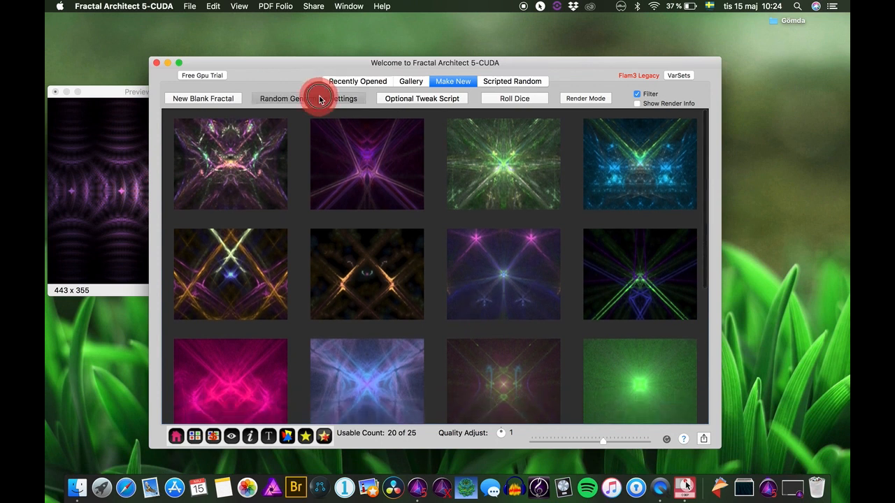
- Set the Pre Group cross weight to 3, generate a new batch of fractals and browse the thumbnails
click(319, 100)
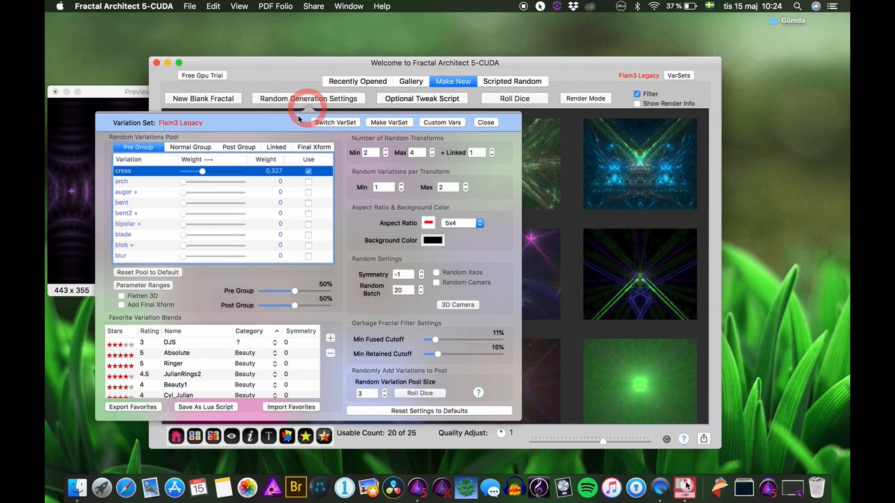
double_click(275, 170)
key(Return)
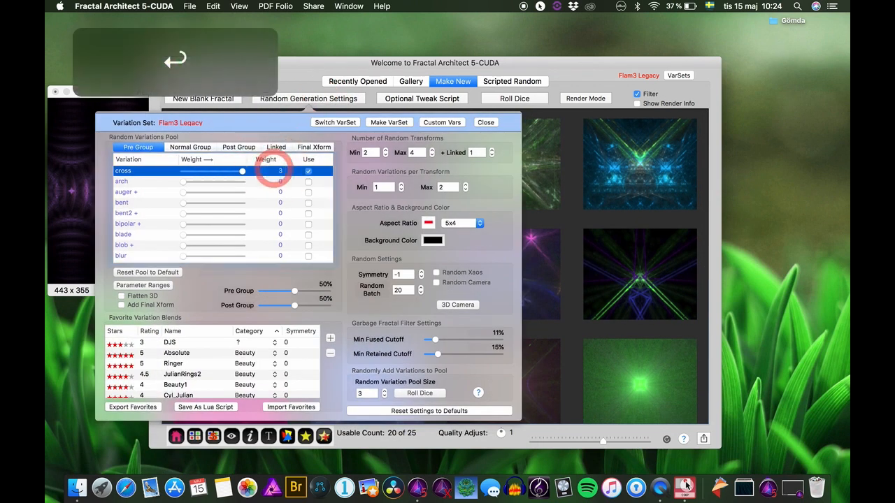
click(506, 101)
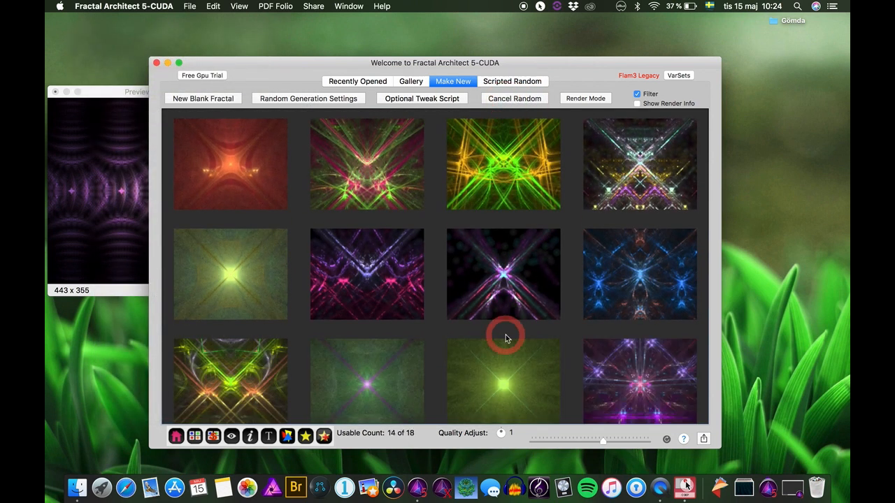
scroll(506, 339, down, 6)
scroll(506, 339, up, 5)
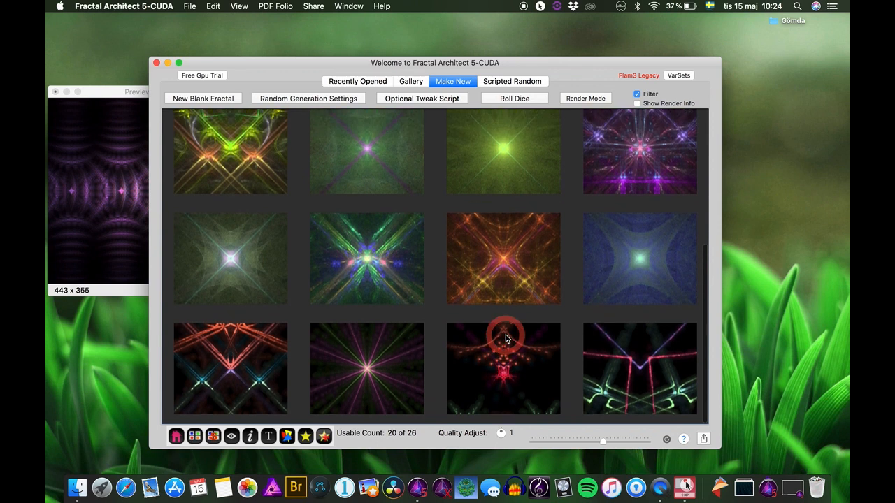
- Set the Pre Group cross weight to 2 and generate another batch of fractals
click(296, 98)
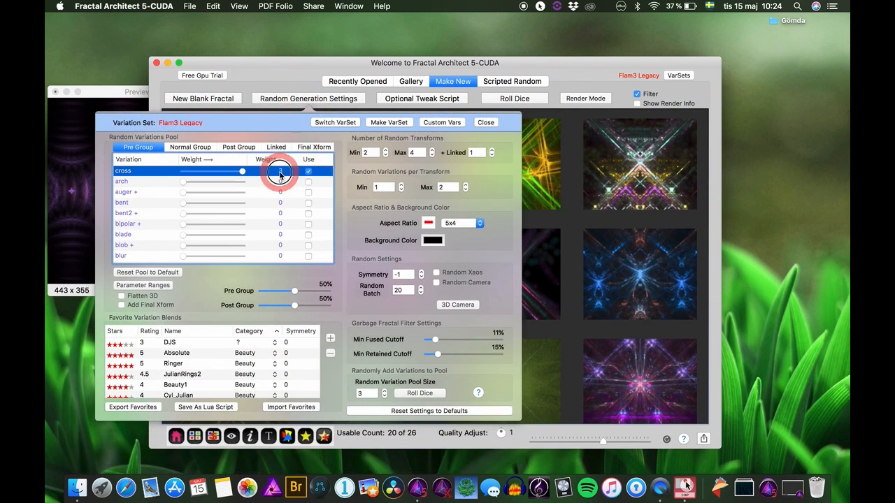
double_click(279, 172)
key(Return)
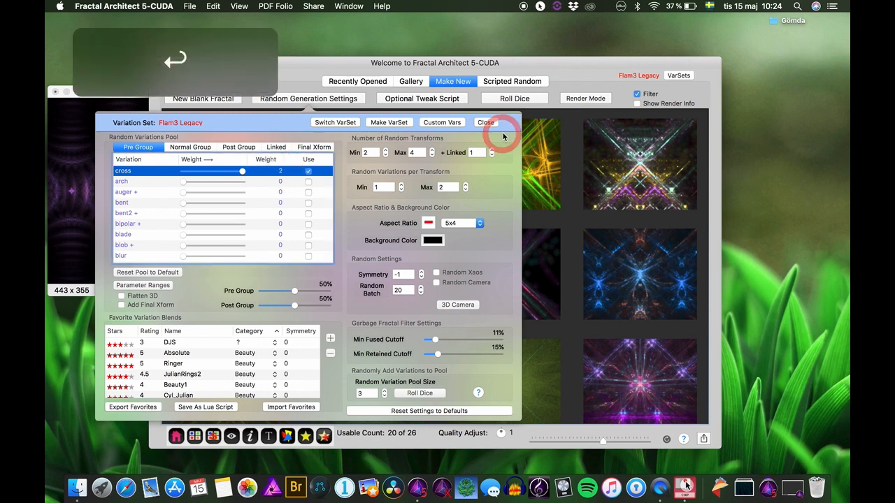
click(514, 98)
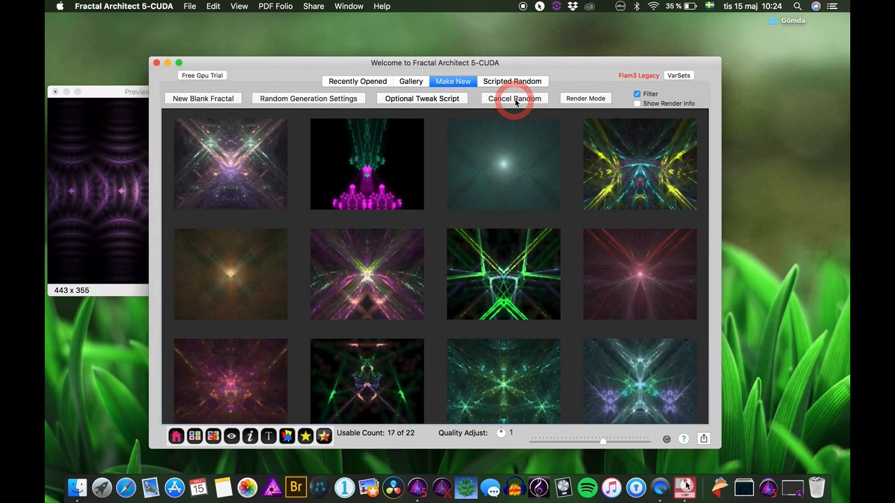
- Set the Pre Group cross weight to 1, generate a new batch of fractals and browse the thumbnails
click(302, 100)
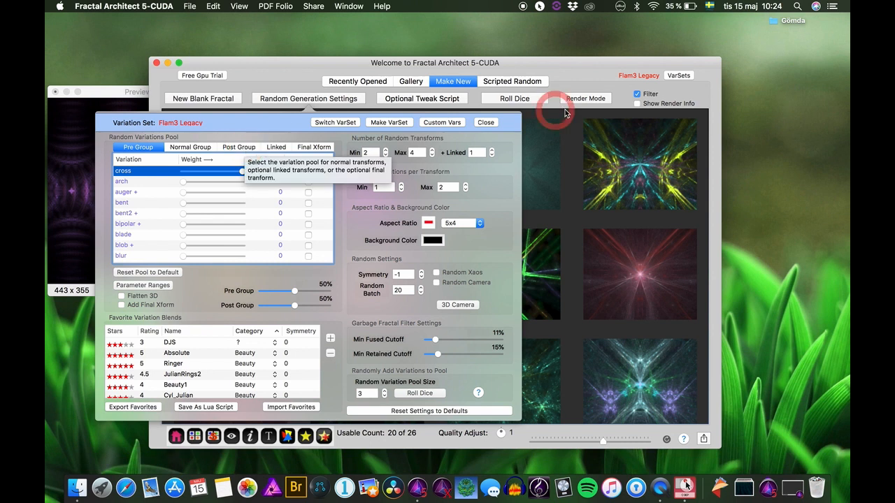
click(510, 100)
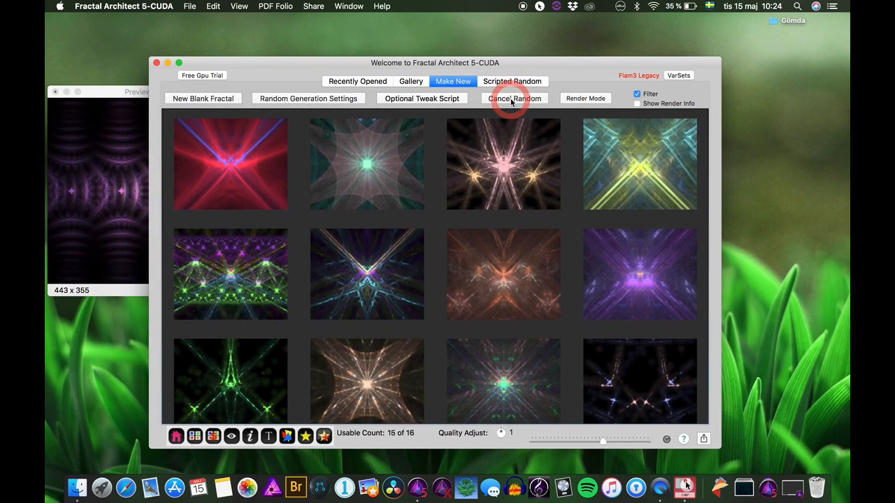
scroll(500, 337, down, 5)
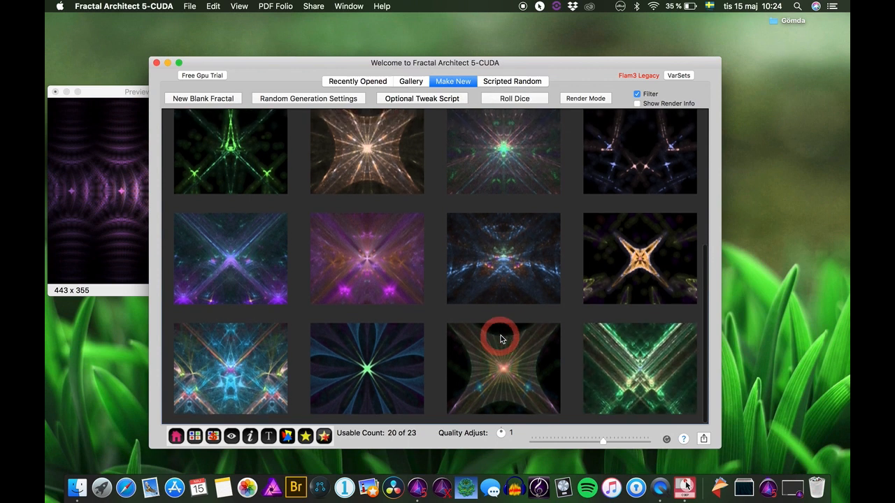
scroll(501, 339, up, 5)
- Enable the cross variation in the Post Group with a weight of 1 and generate a batch of fractals
click(299, 98)
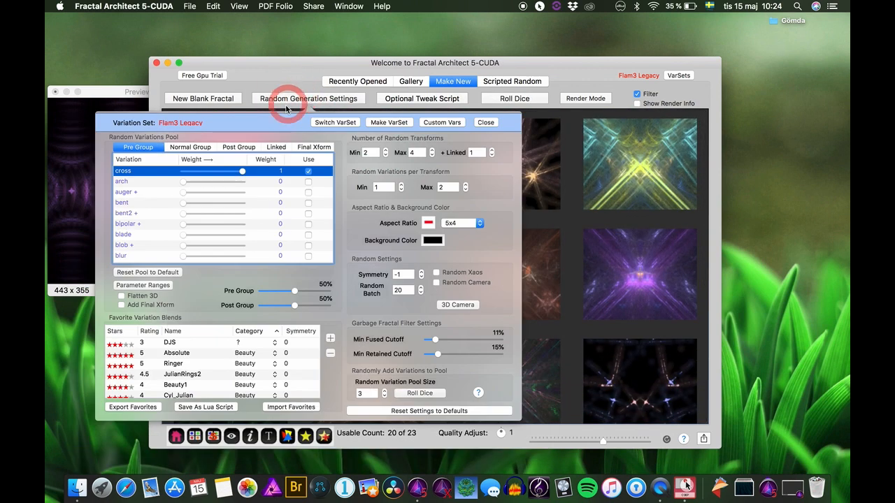
click(236, 147)
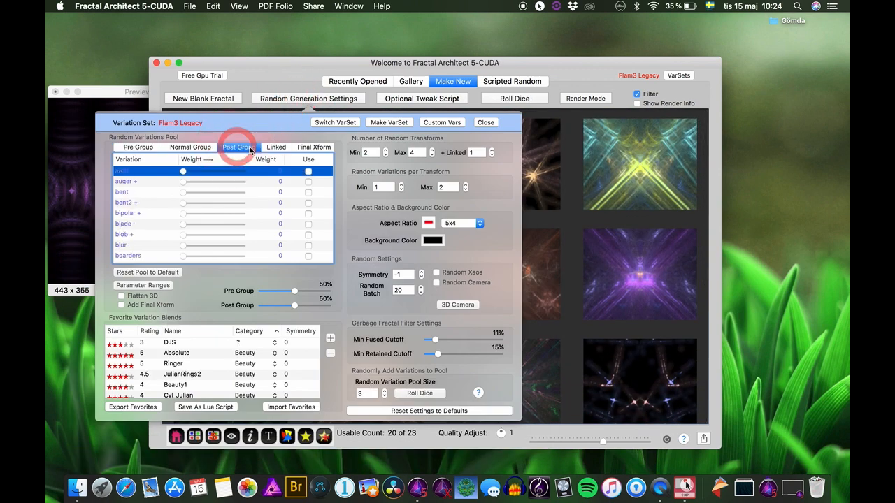
click(308, 170)
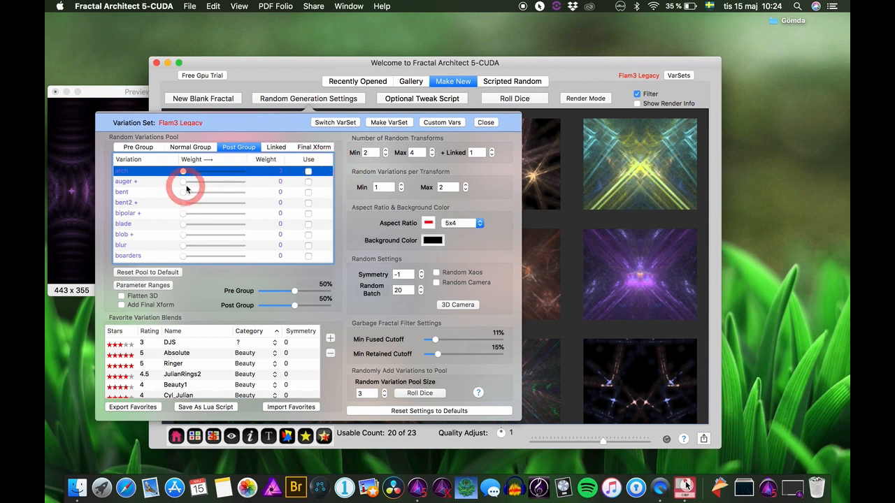
key(Down)
key(Down)
key(Down)
key(Down)
key(Down)
key(Down)
key(Down)
key(Down)
key(Down)
key(Down)
key(Down)
key(Down)
key(Down)
key(Down)
key(Down)
key(Down)
key(Down)
key(Down)
key(Down)
key(Down)
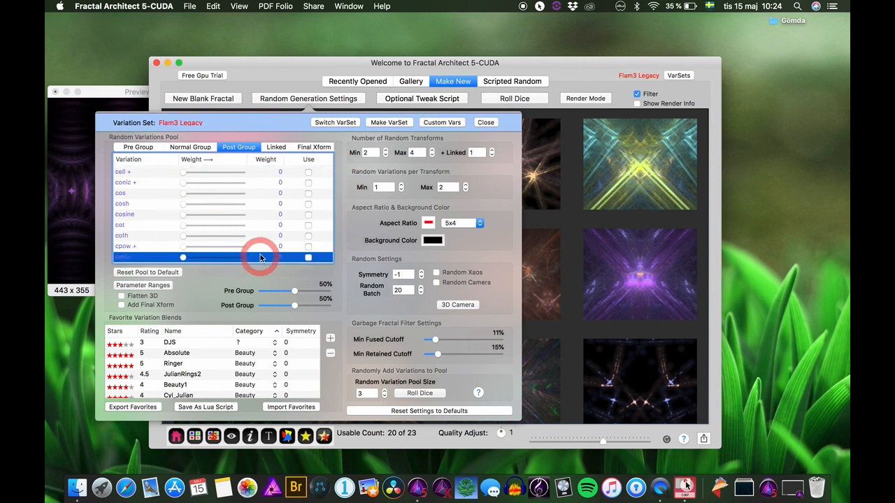
click(308, 259)
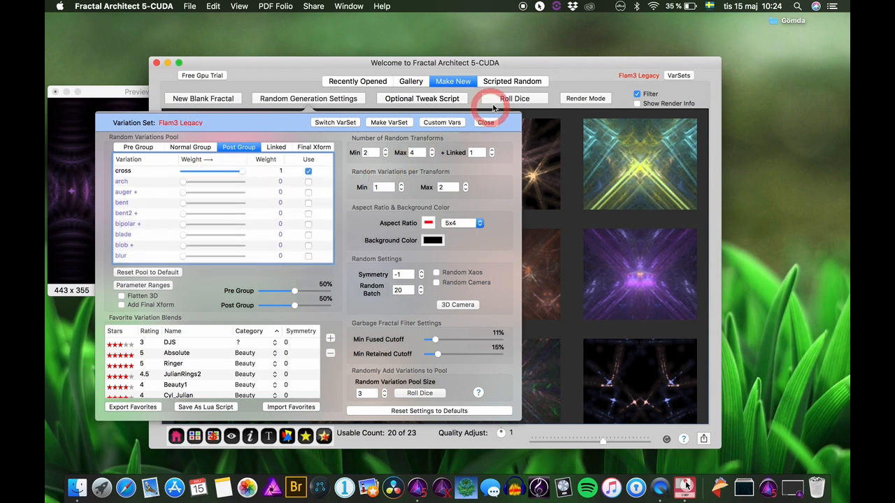
click(516, 101)
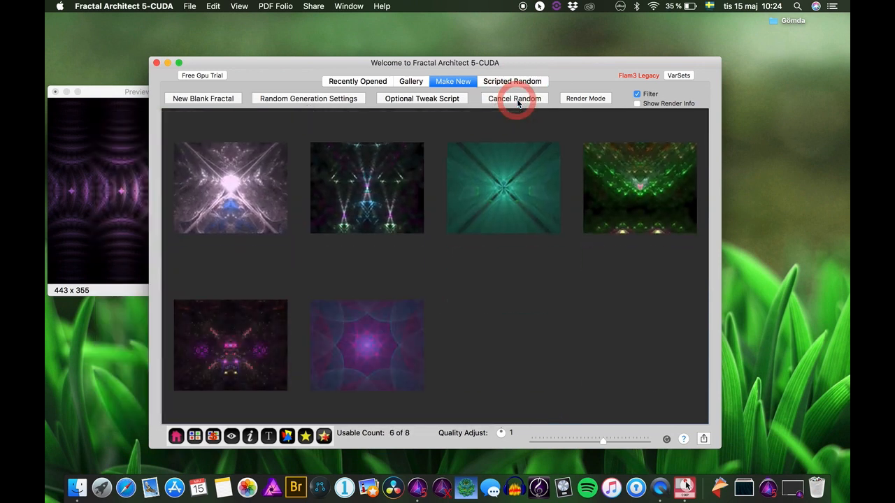
- View the purple fractal with the eight-pointed star in an enlarged Quicklook preview, close it and generate another batch
scroll(468, 364, down, 2)
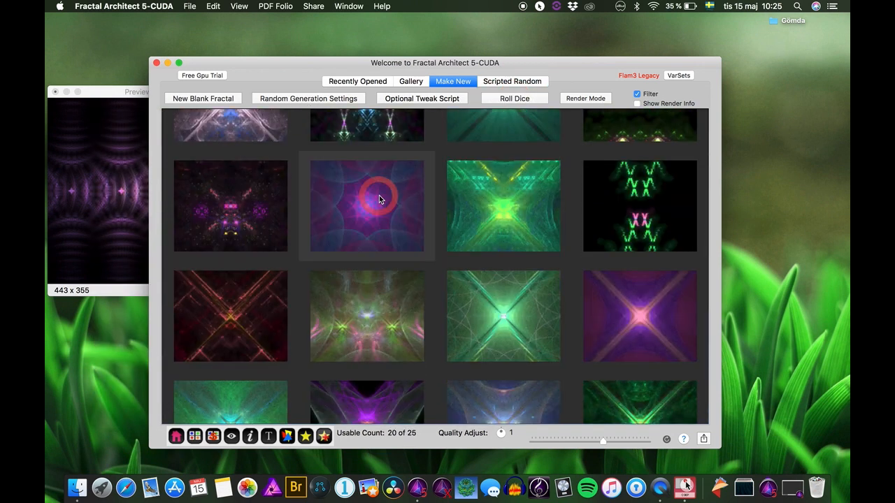
key(space)
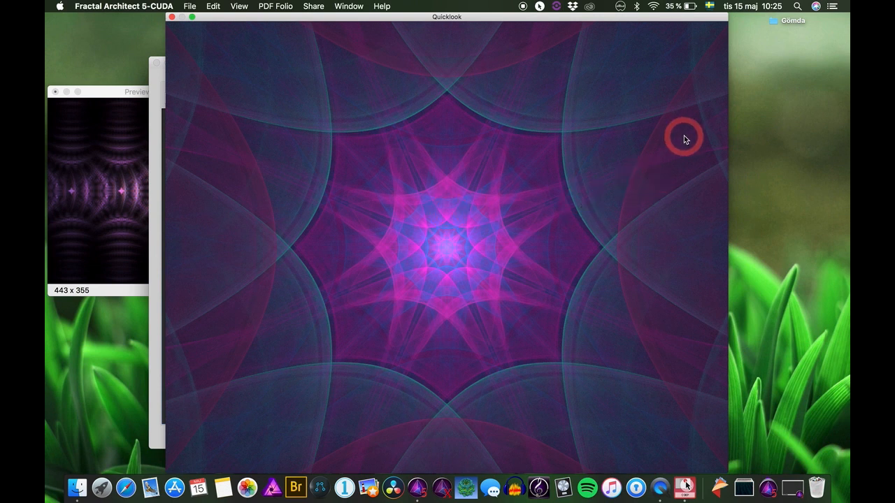
key(space)
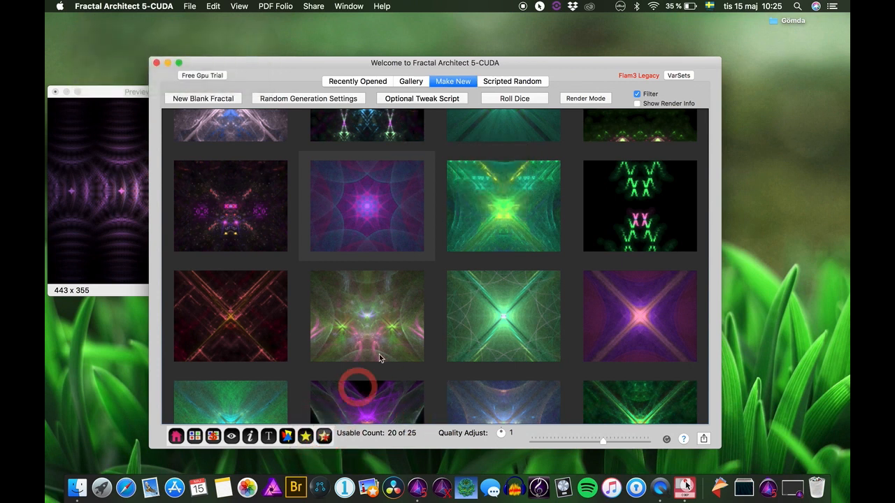
click(533, 102)
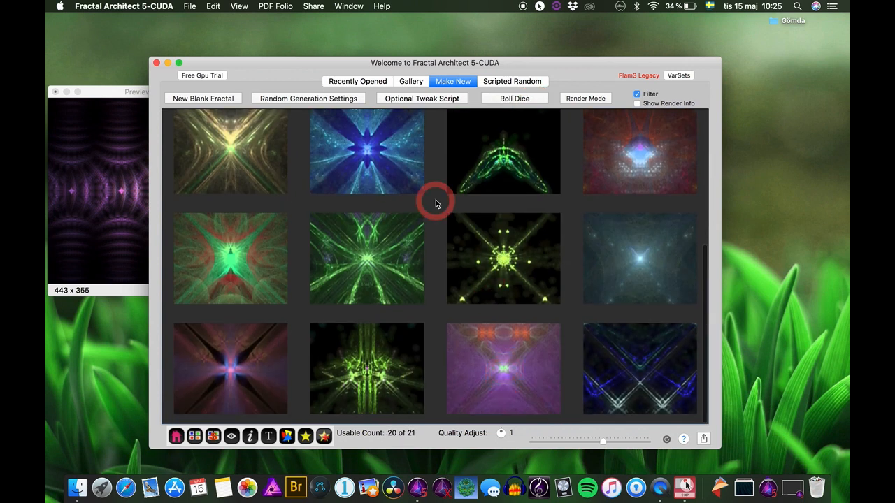
- Lower the Post Group cross weight to 0.379, generate a new batch of fractals and browse it
click(326, 100)
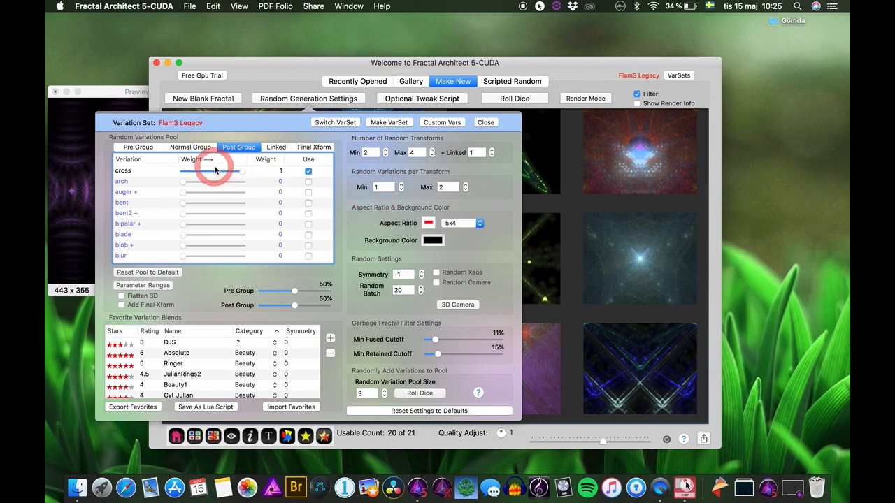
drag(215, 169, 202, 170)
click(509, 102)
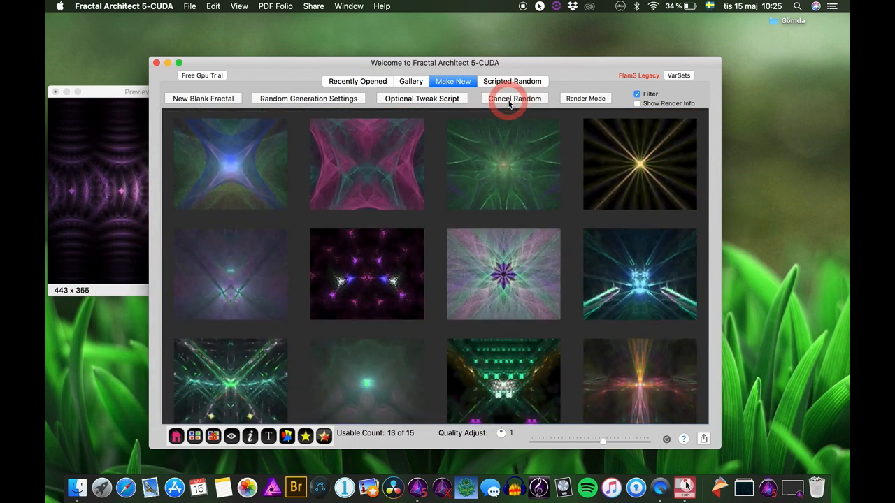
scroll(489, 316, down, 8)
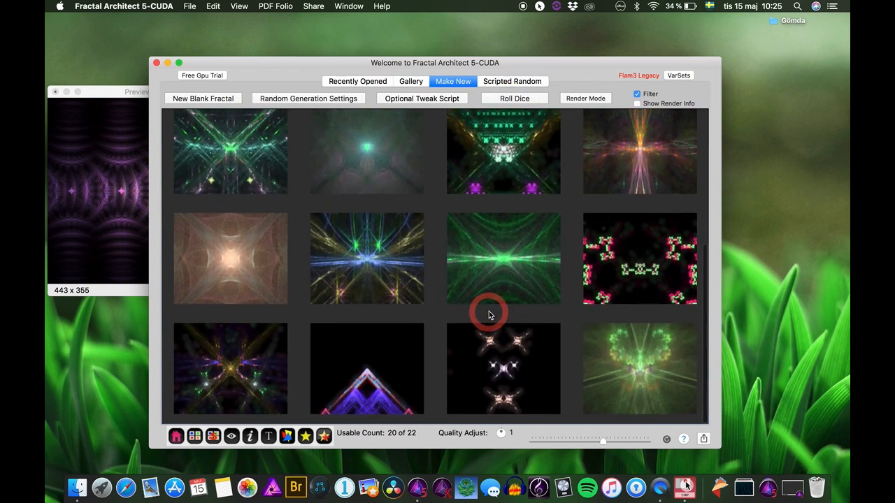
scroll(488, 311, up, 5)
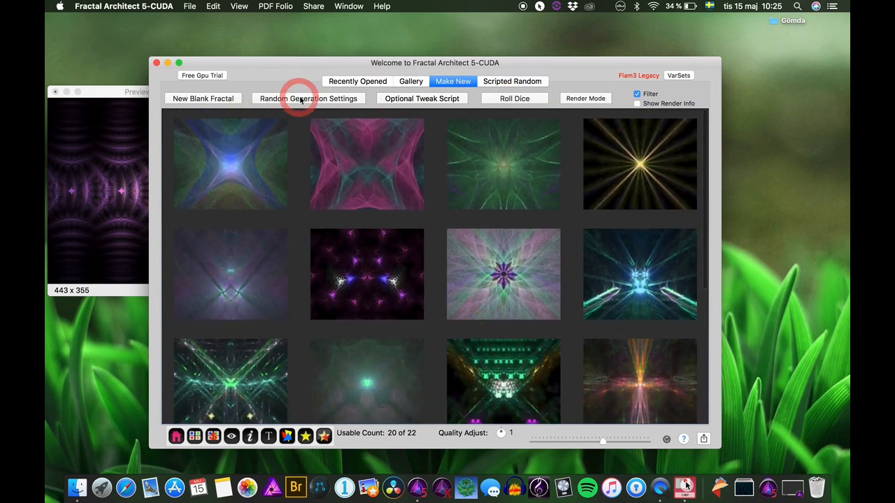
- Raise the Post Group cross weight to 1, generate another batch of fractals and look through the thumbnails
click(300, 100)
click(205, 176)
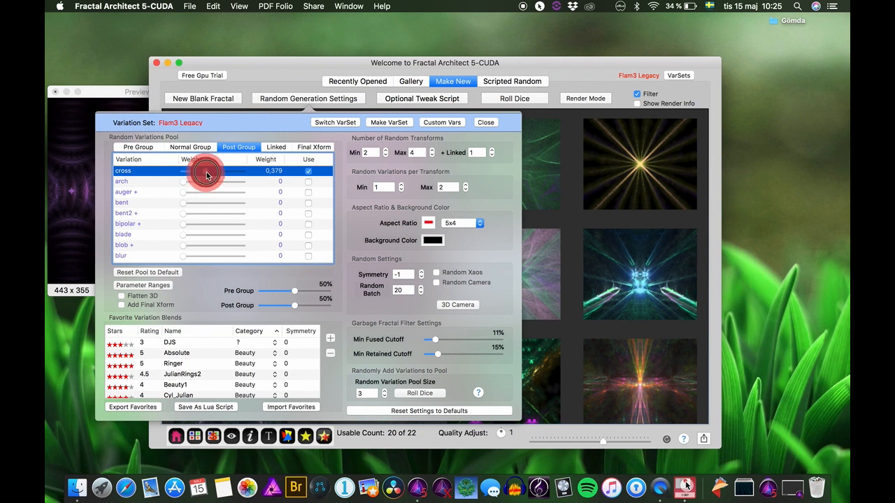
click(502, 102)
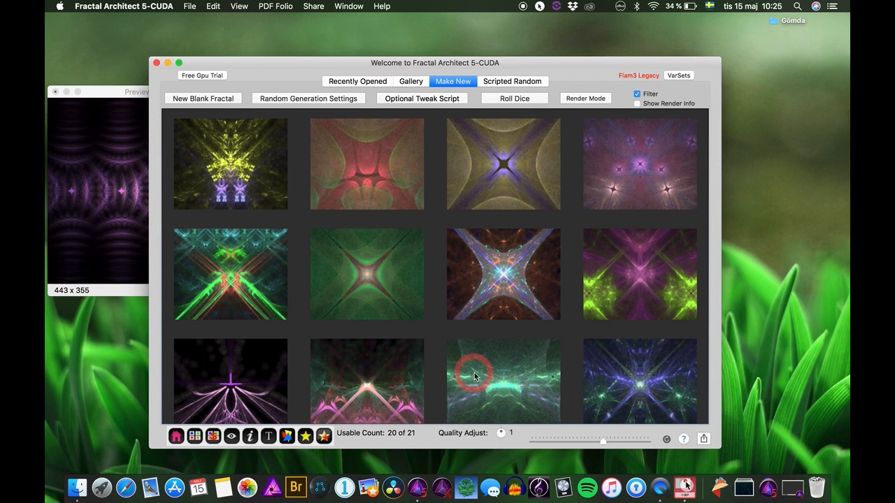
click(218, 264)
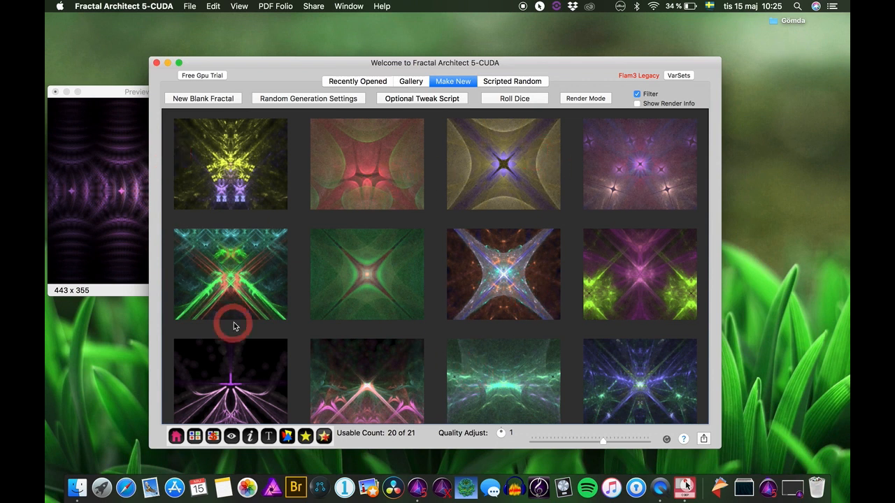
scroll(362, 354, down, 5)
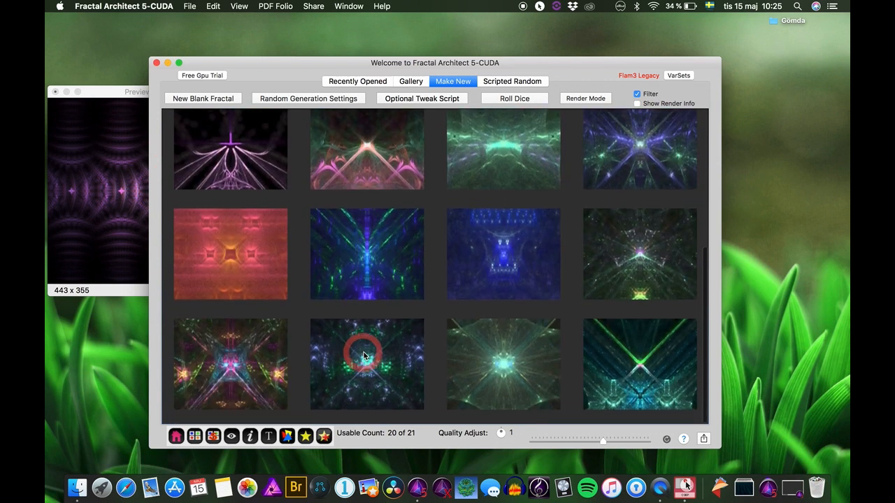
scroll(363, 356, up, 5)
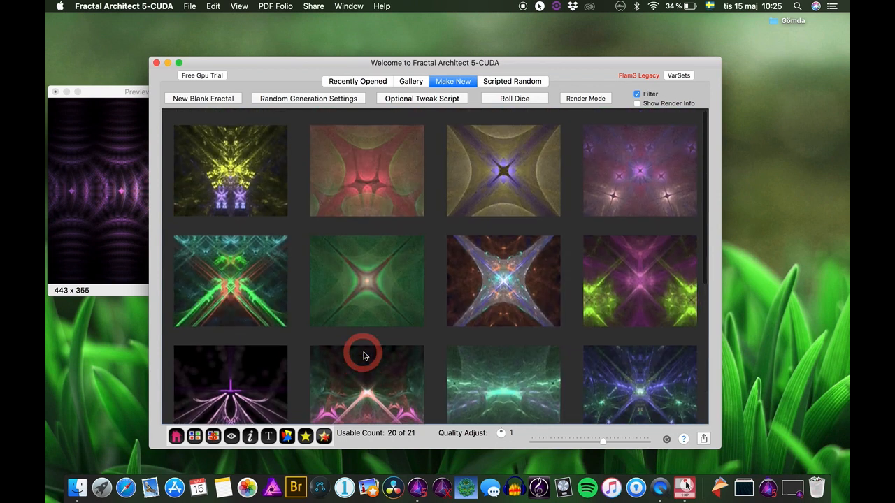
- Check the parameter ranges in the random generation settings and close their list
click(340, 98)
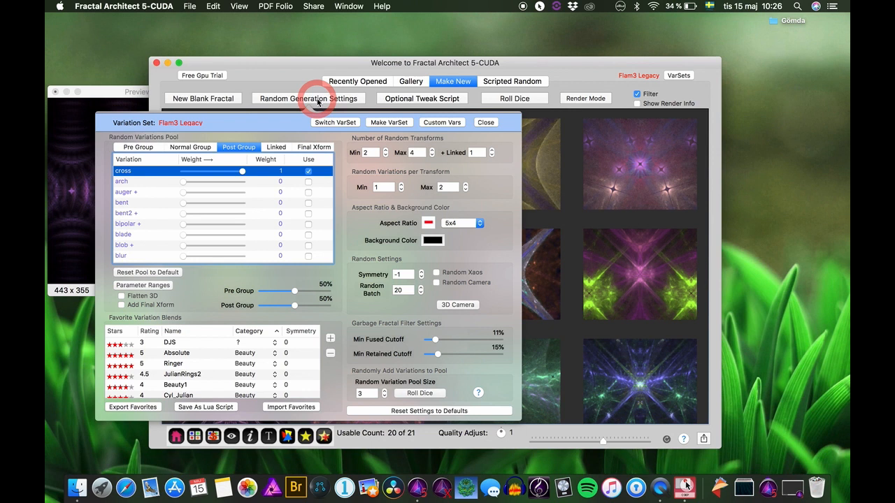
click(144, 285)
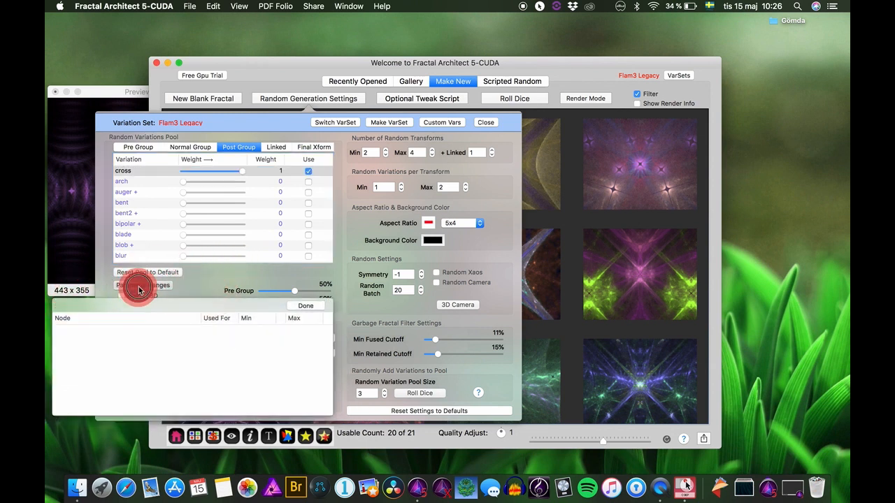
click(304, 305)
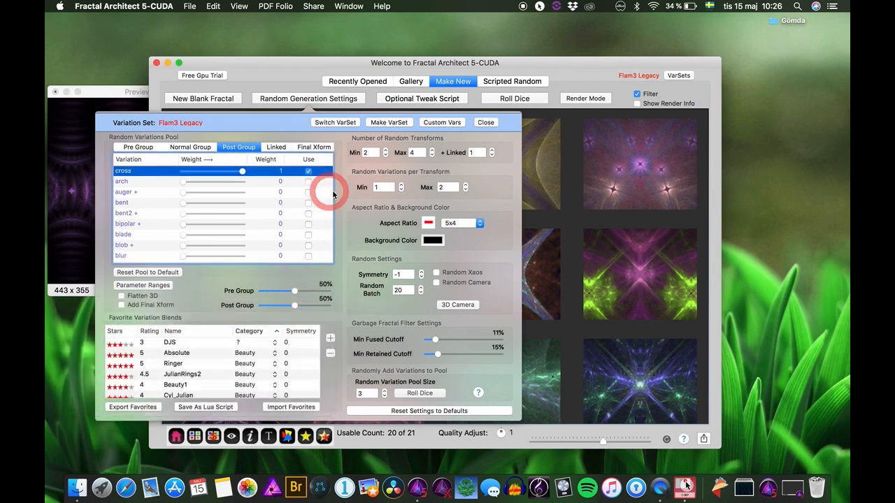
- Enable the blur variation in the Normal Group of the random variations pool
click(200, 148)
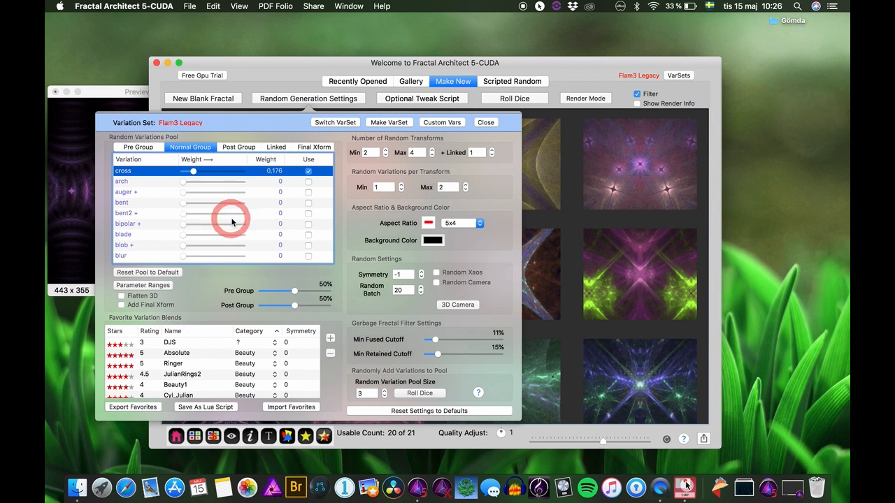
scroll(232, 222, down, 3)
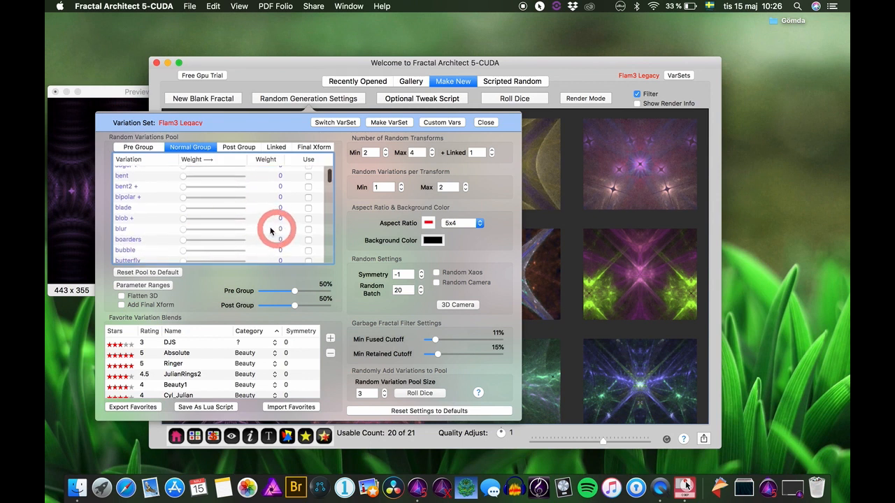
click(308, 228)
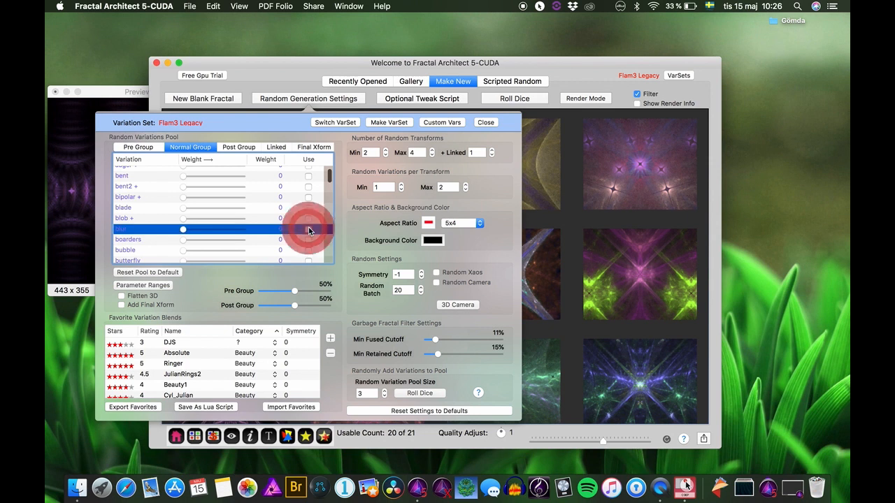
- Raise the Normal Group blur weight to 1, generate a new batch of fractals and browse the thumbnails
drag(184, 171, 249, 170)
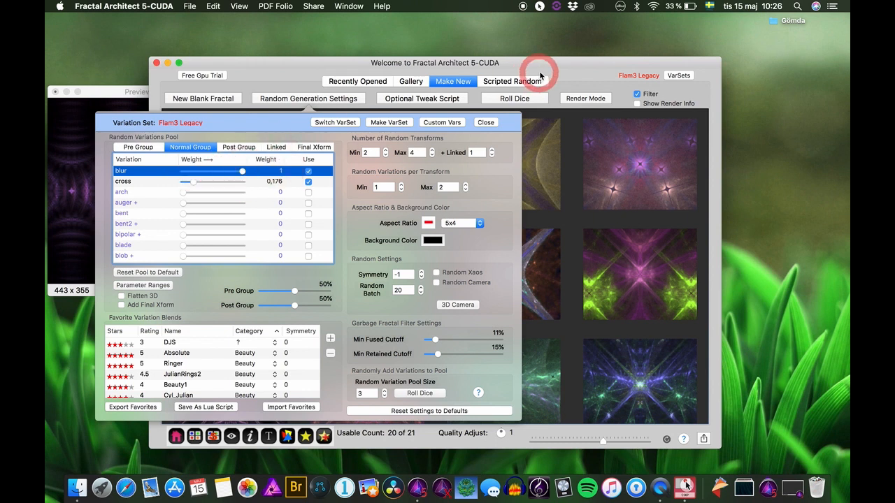
click(514, 98)
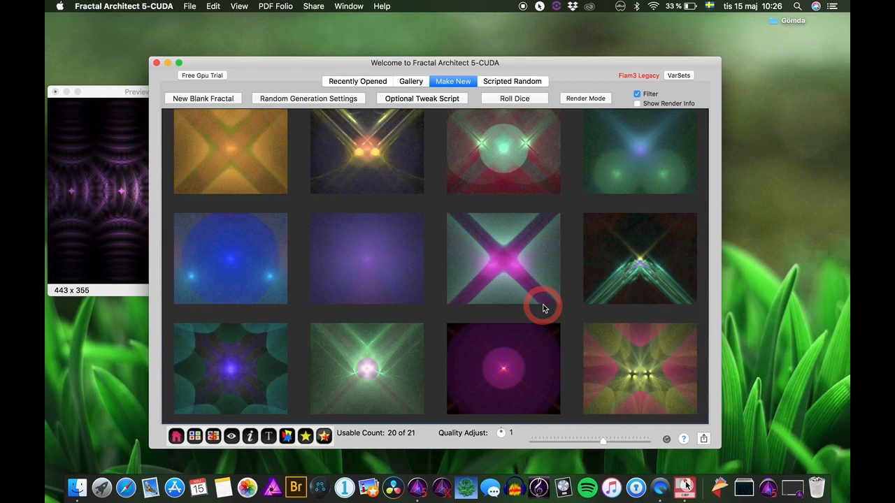
scroll(543, 308, up, 5)
scroll(544, 307, down, 6)
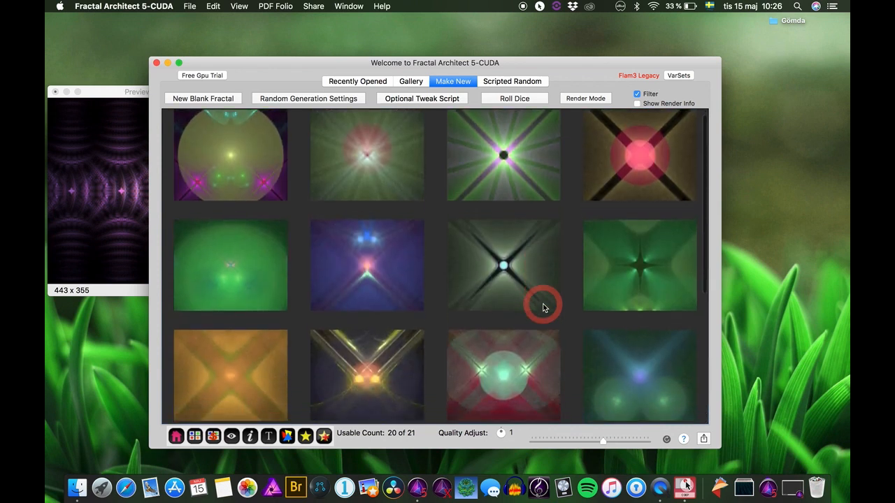
scroll(543, 308, up, 5)
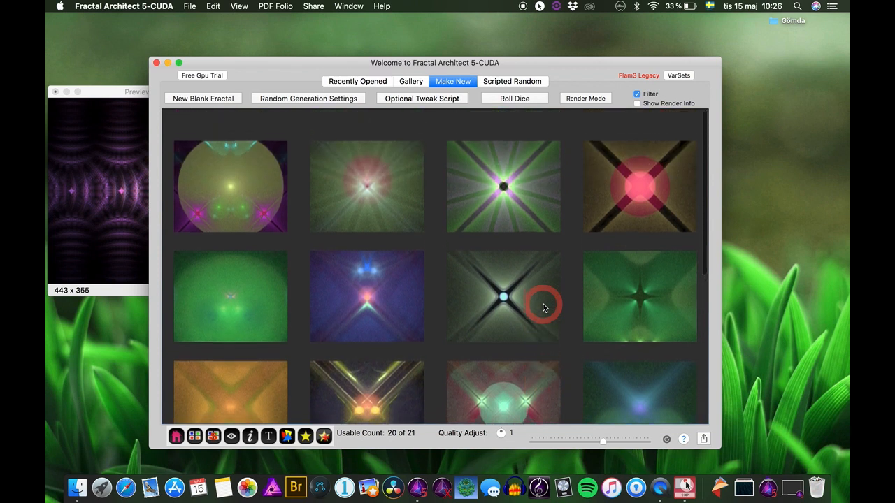
- Lower the Normal Group blur weight to 0.04, generate a new batch of fractals and look through it
click(320, 98)
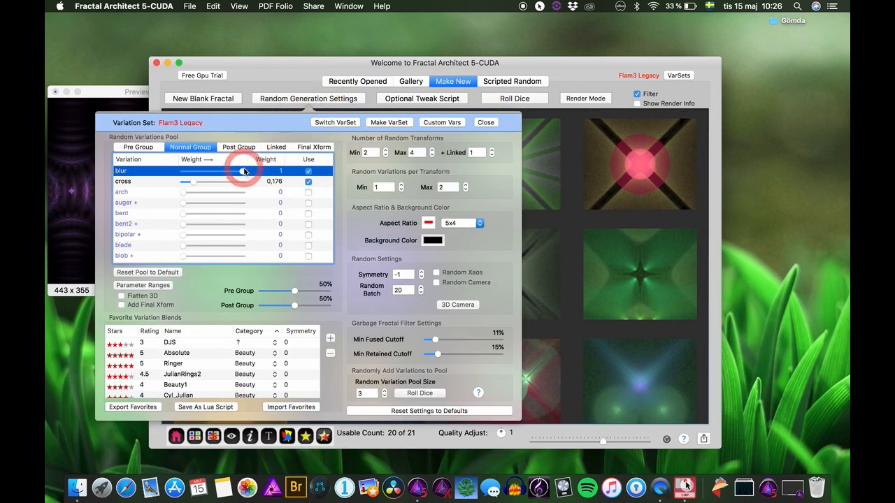
drag(241, 171, 185, 173)
click(511, 98)
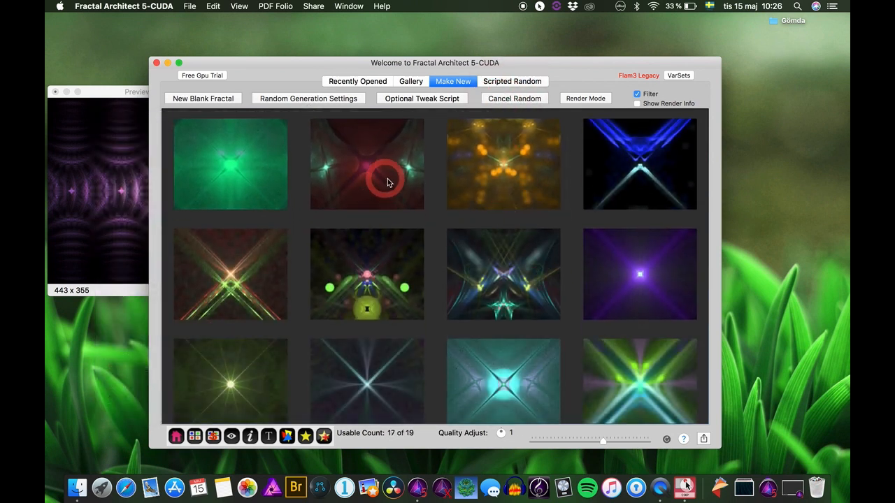
scroll(504, 295, down, 5)
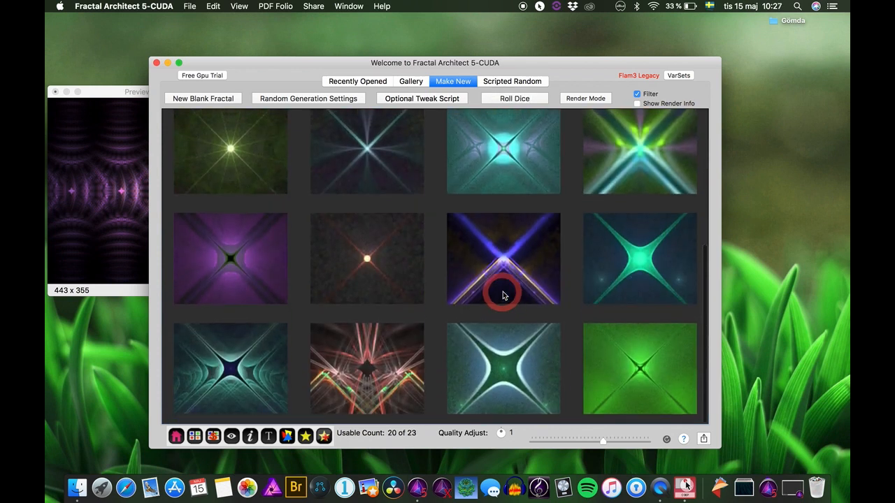
scroll(502, 295, up, 5)
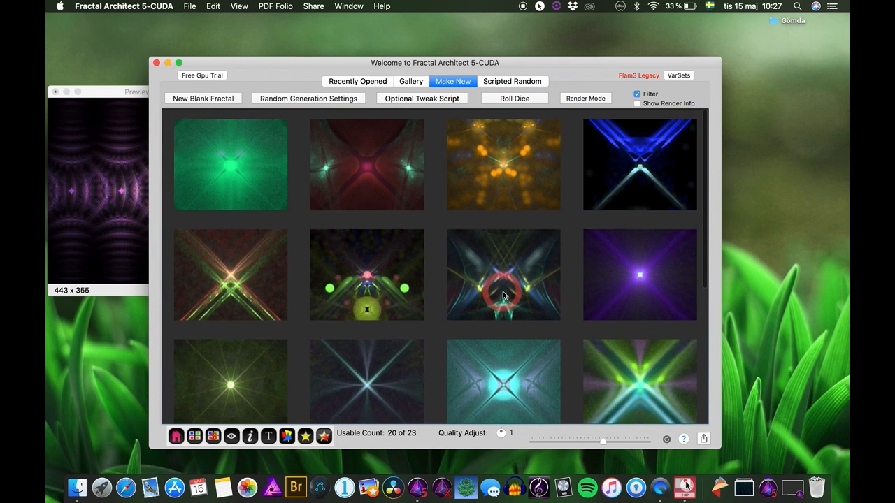
scroll(503, 294, down, 5)
scroll(503, 295, up, 5)
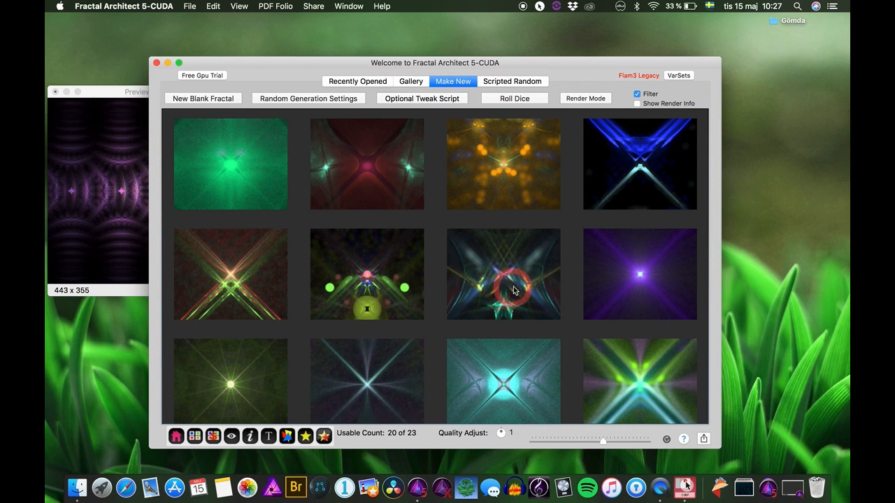
- Preview the dark red fractal with two green stars at full size and add it to the flame stash
click(349, 184)
key(space)
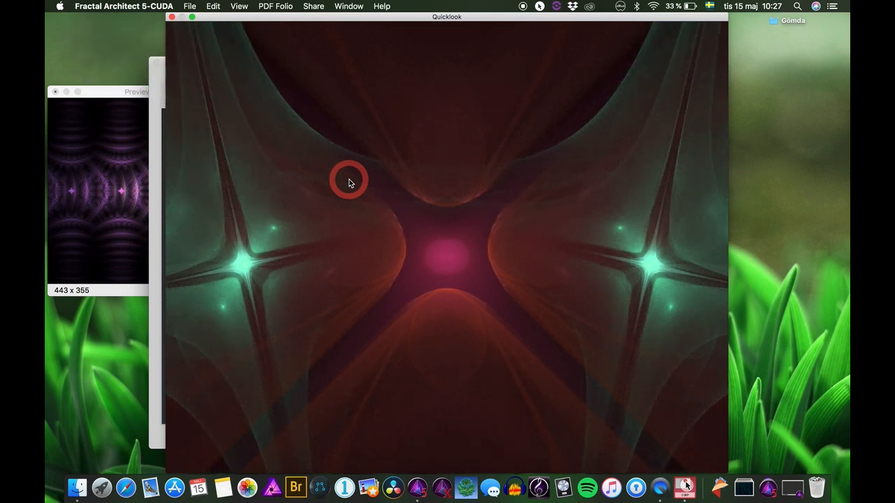
key(space)
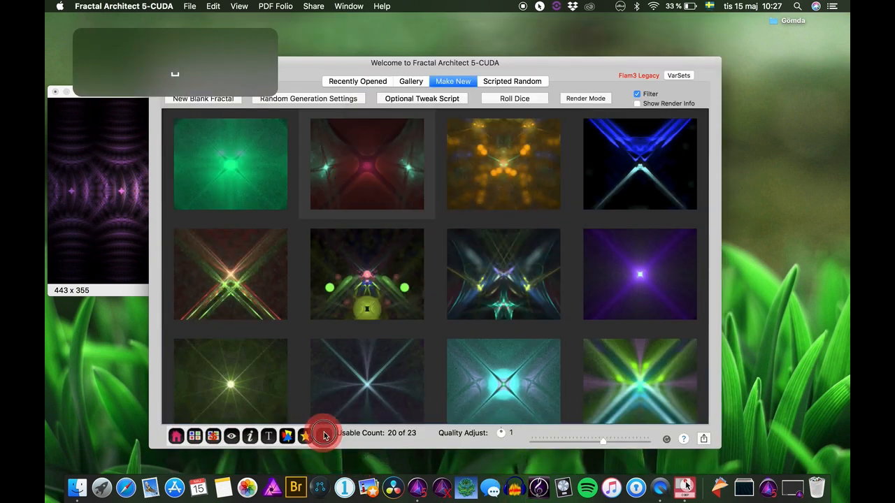
scroll(506, 222, down, 5)
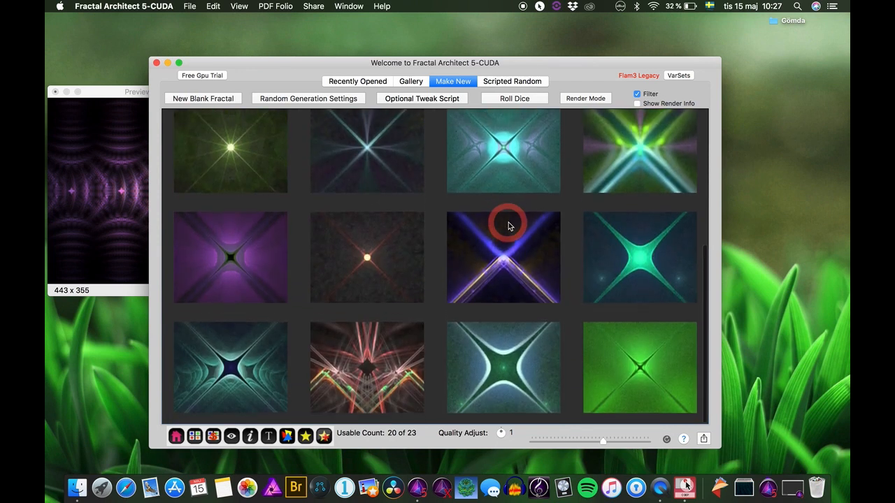
scroll(506, 223, up, 5)
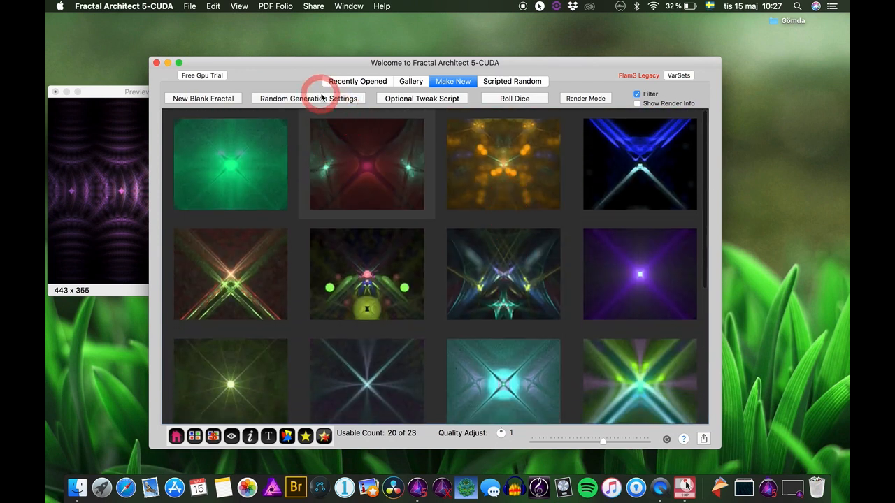
- Set the Normal Group blur weight to 0.067, generate another batch of fractals and browse it
click(322, 98)
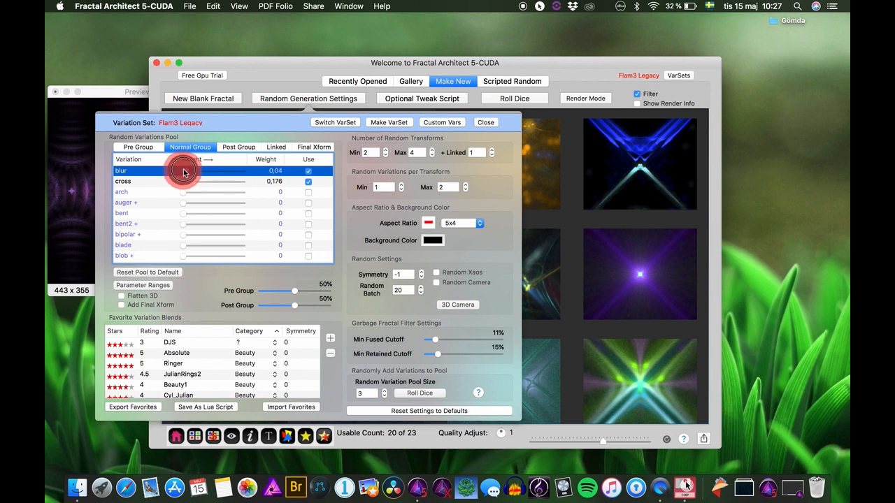
drag(185, 174, 188, 171)
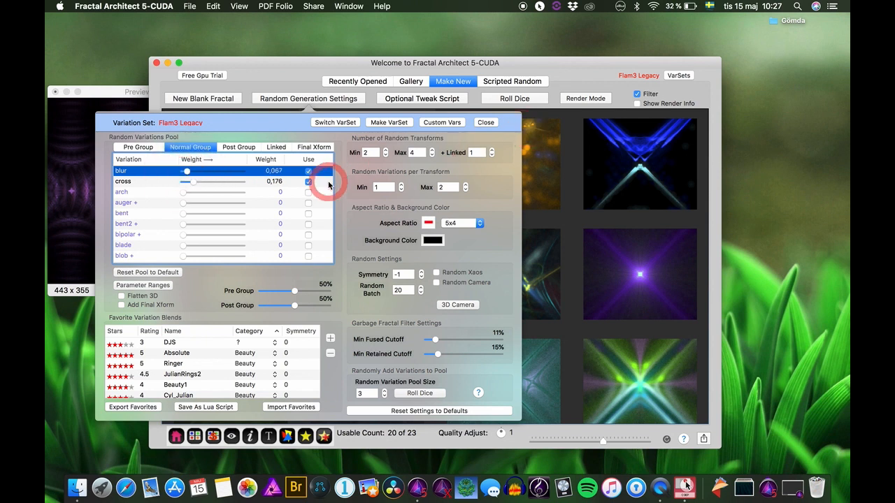
click(522, 98)
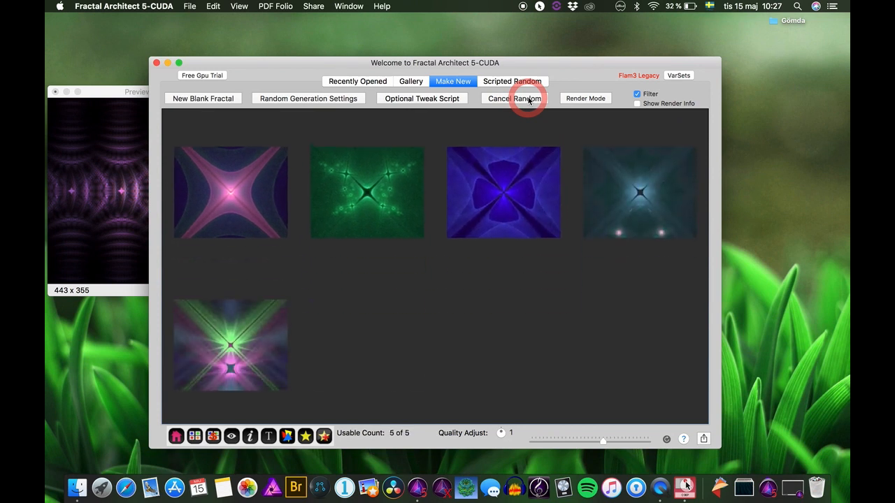
scroll(569, 328, down, 3)
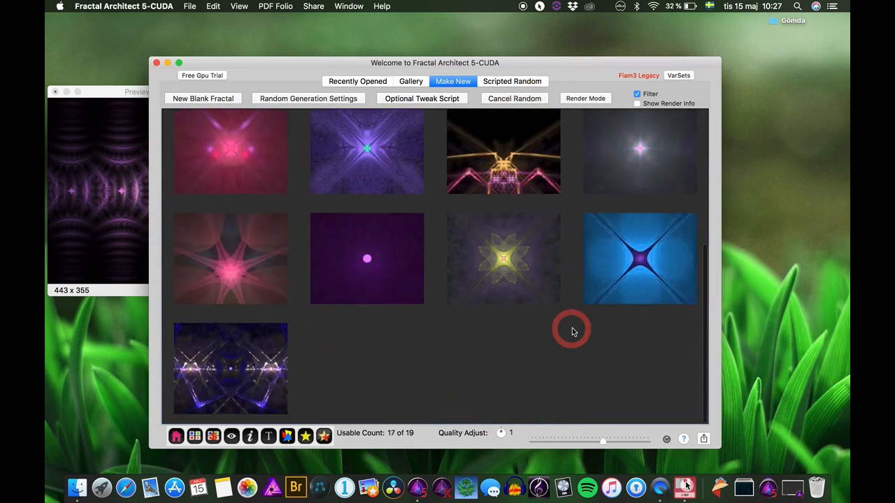
scroll(572, 328, up, 5)
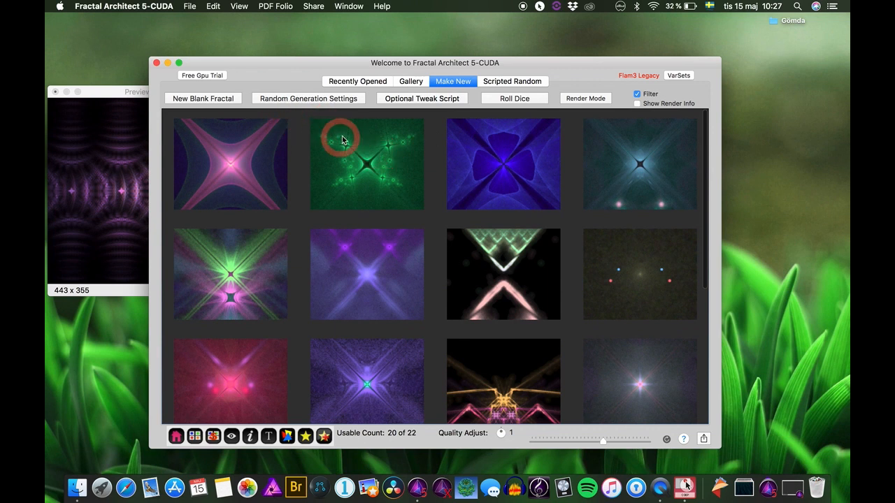
- Raise the Normal Group blur weight to 0.76, generate a new batch and review the thumbnails
click(328, 101)
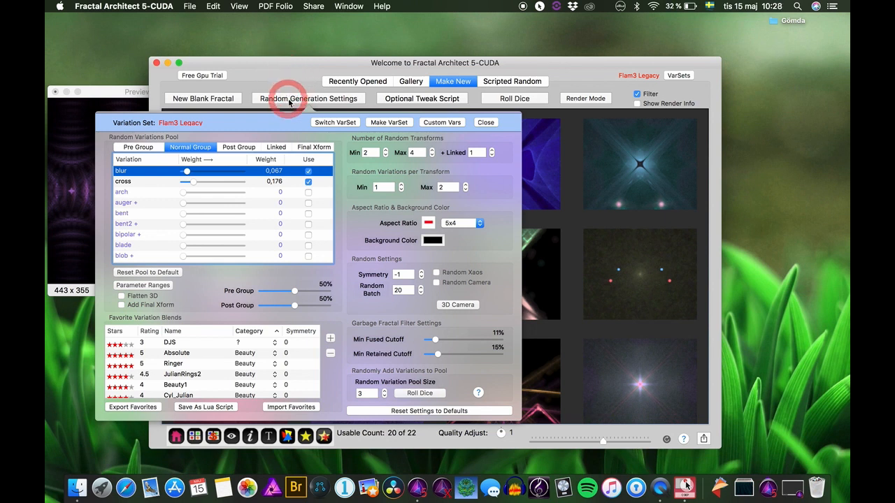
drag(186, 173, 228, 172)
click(521, 98)
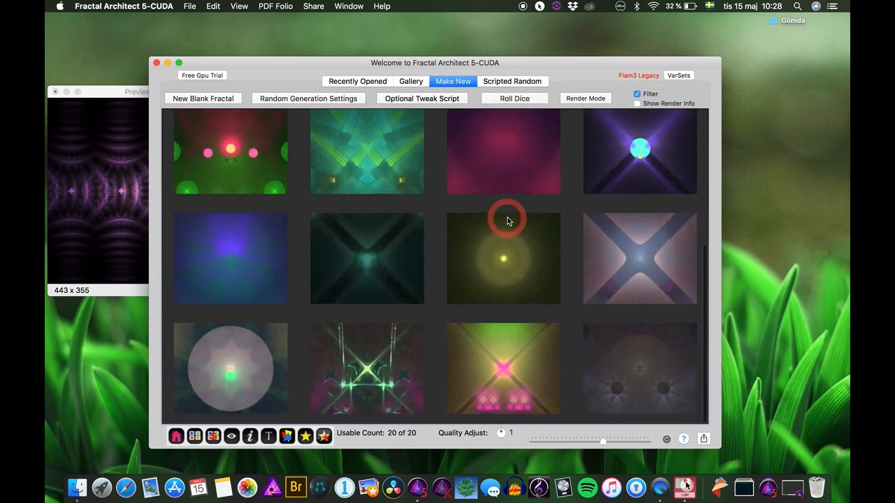
scroll(507, 217, up, 5)
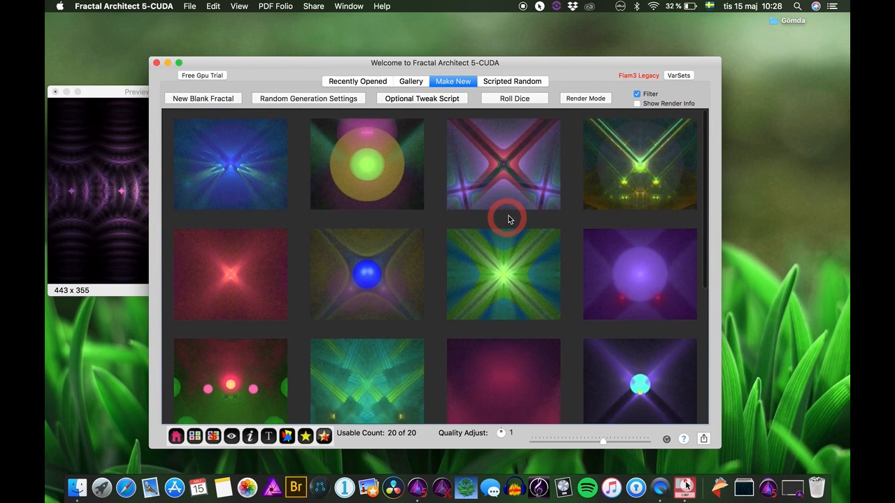
- Set the Normal Group weights to 0.706 for blur and 0.404 for cross, and generate and browse a new batch
click(341, 99)
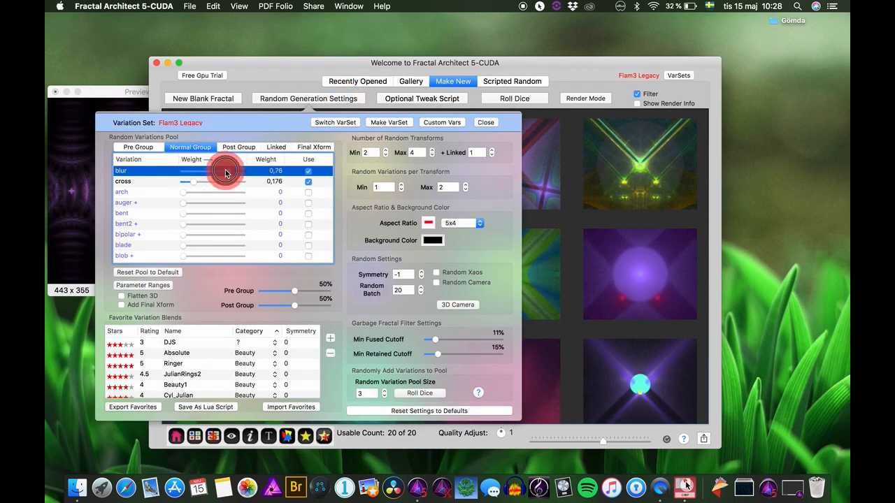
drag(225, 173, 220, 175)
click(195, 184)
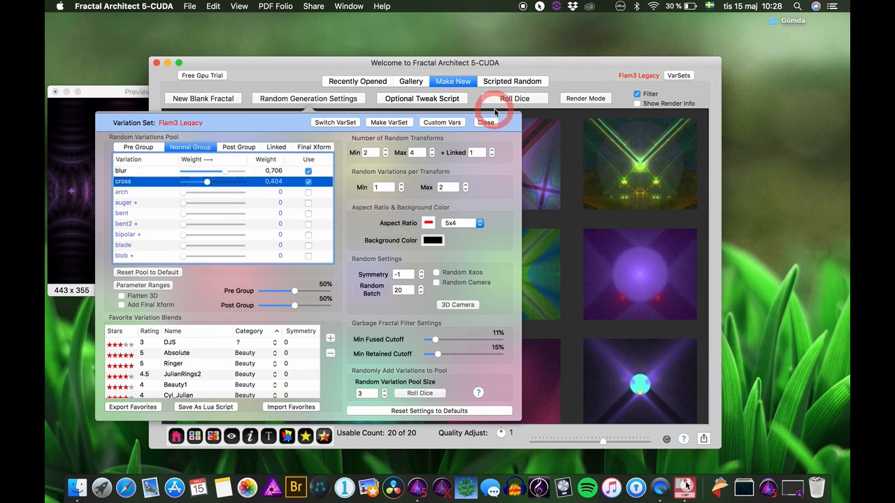
click(514, 99)
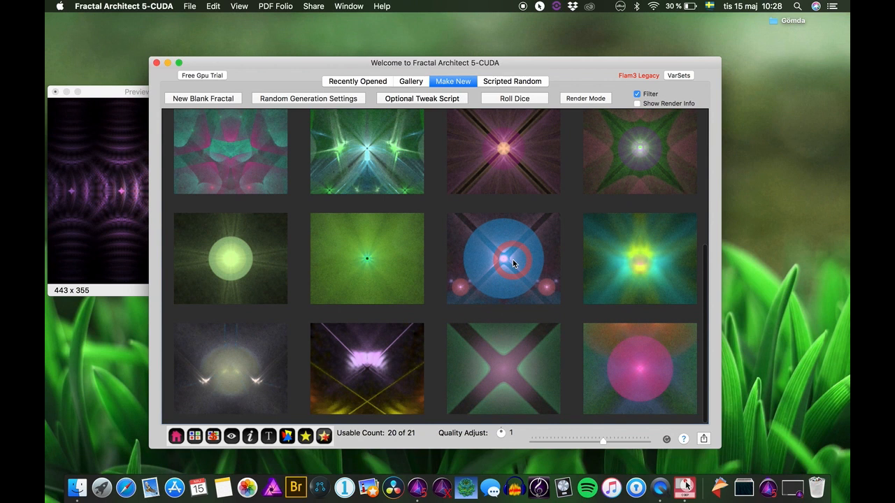
scroll(512, 260, up, 5)
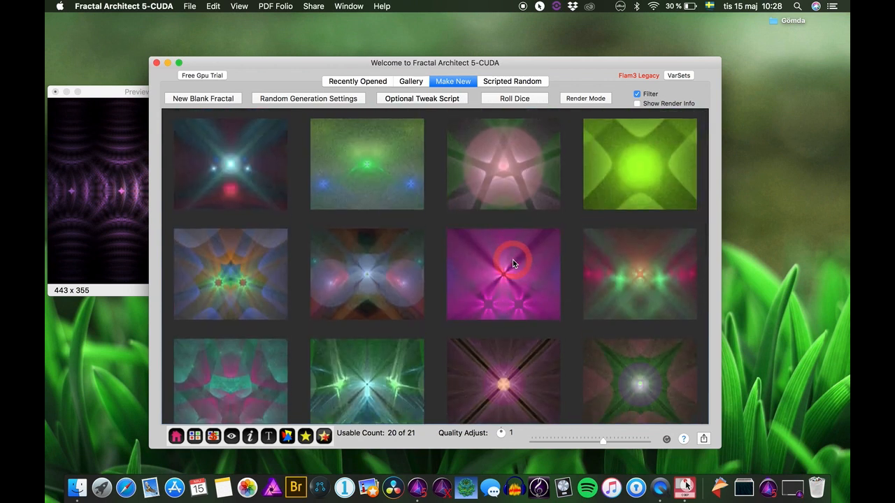
scroll(444, 320, down, 5)
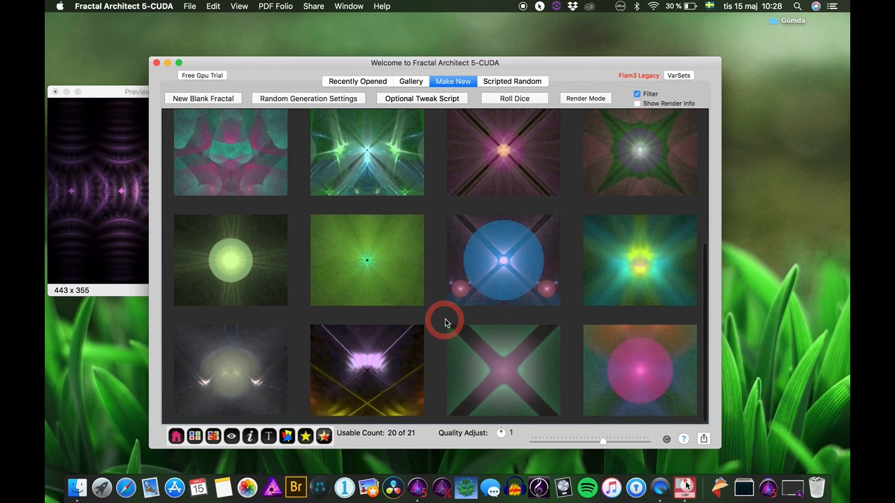
- Add the fractal with the large blue circle to the stash and find it in the Flame Stash
click(500, 259)
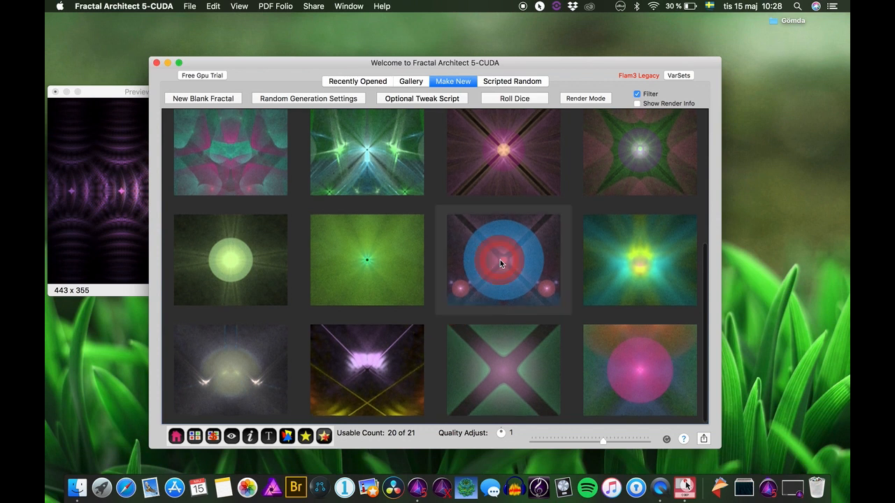
click(305, 436)
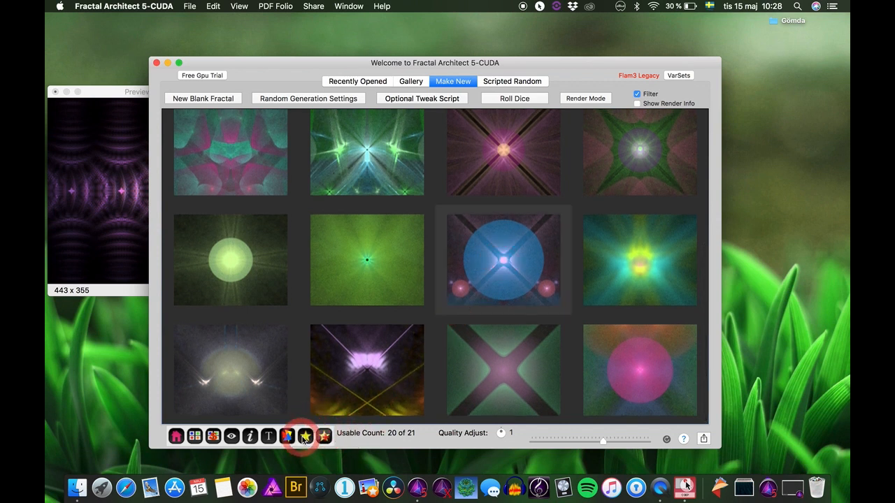
scroll(490, 270, down, 10)
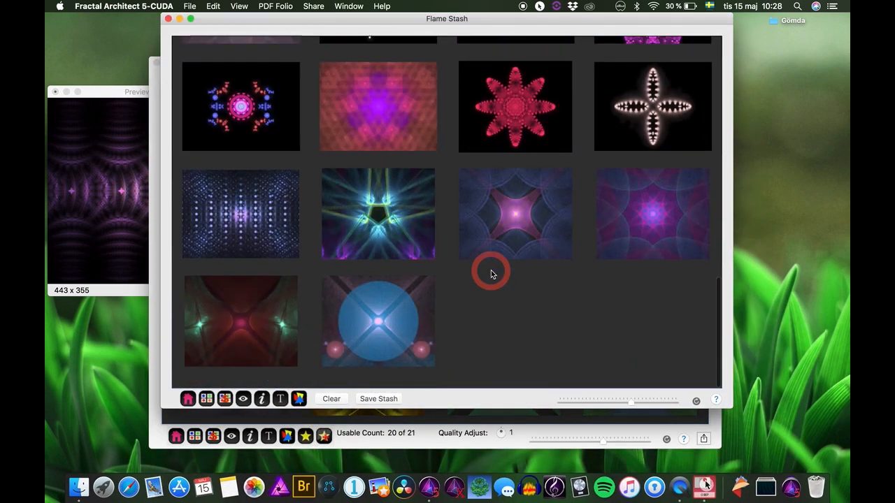
- Preview the blue circle fractal combined with the red eight-pointed star fractal in Quicklook, and close the Flame Stash
click(378, 329)
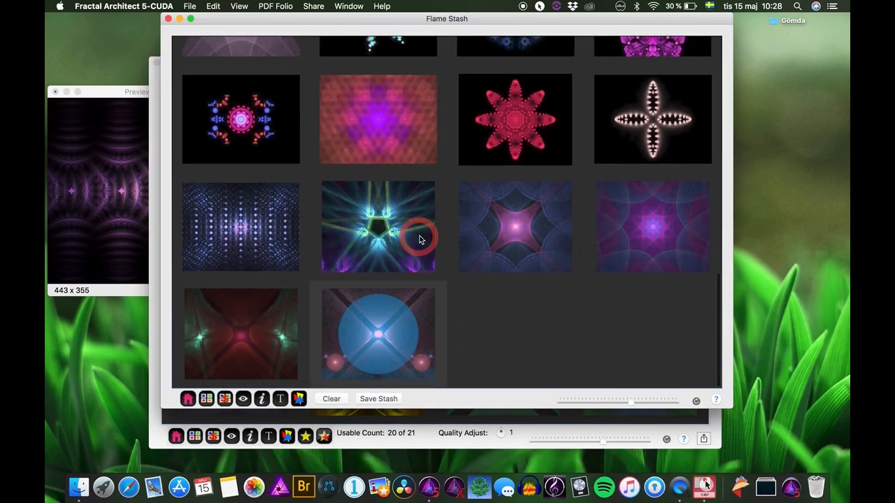
scroll(419, 236, up, 3)
super+click(528, 221)
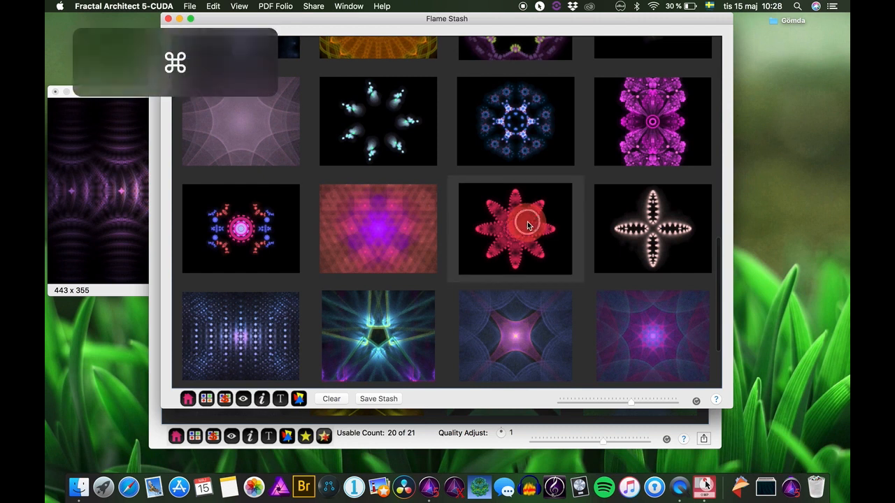
key(space)
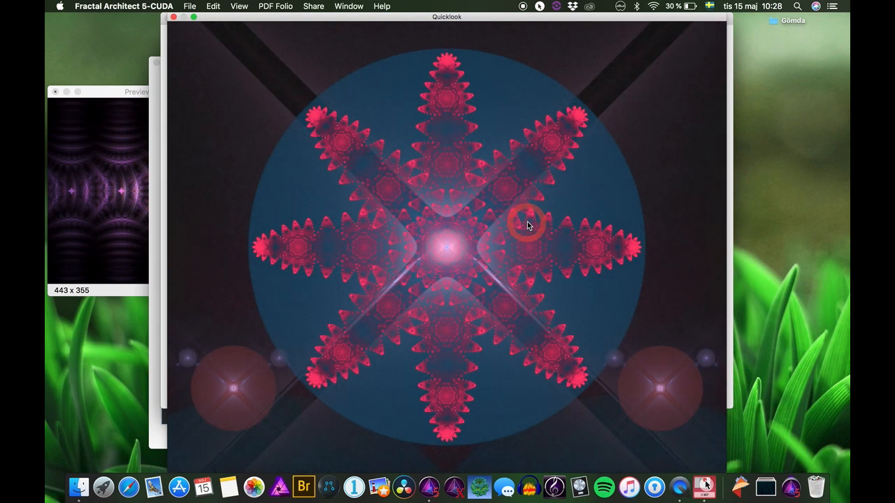
key(space)
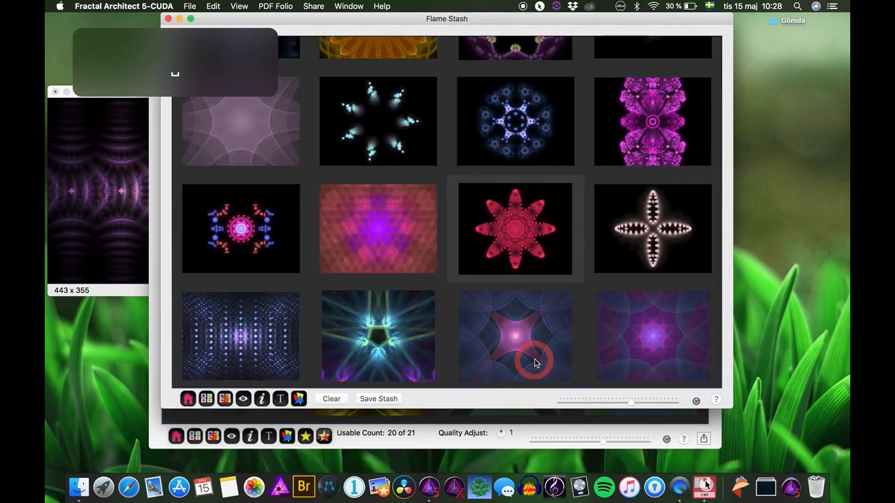
scroll(447, 139, up, 10)
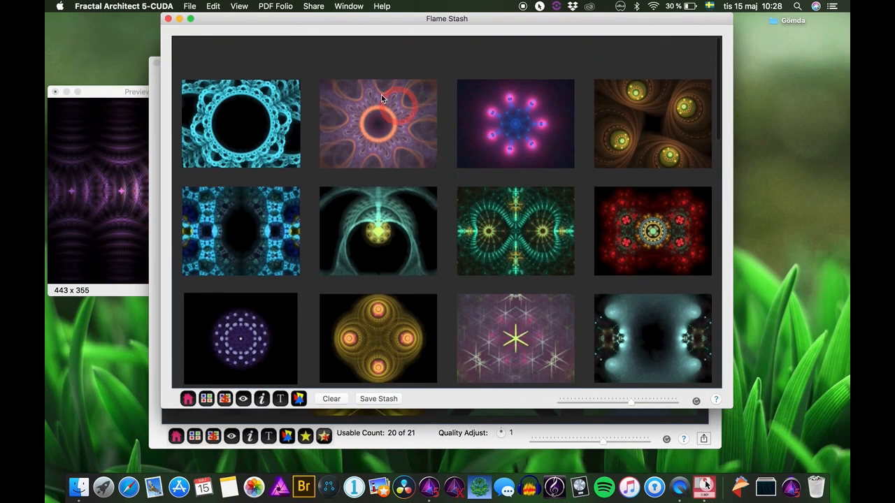
click(169, 19)
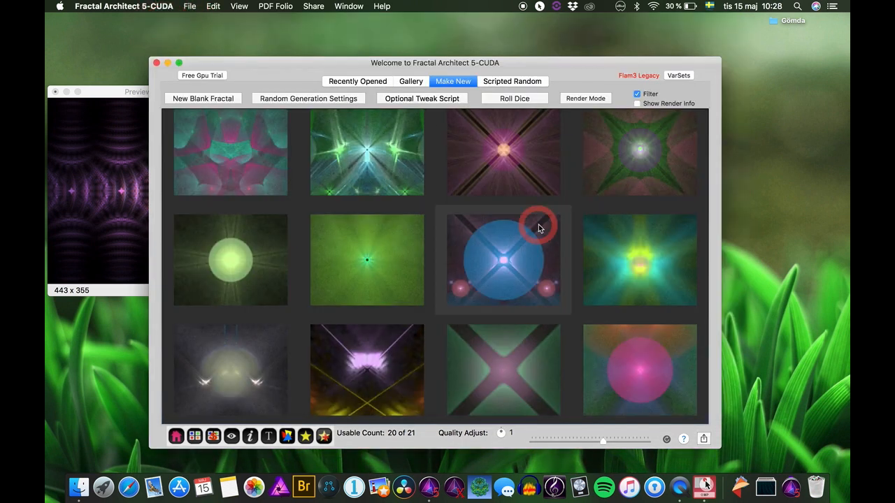
- Check the random generation settings, generate a new random batch with them, and review the thumbnails
click(336, 99)
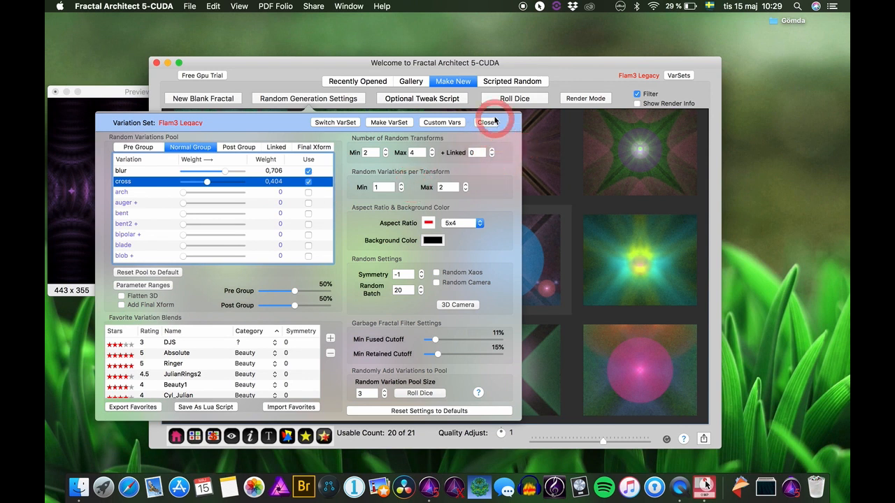
click(514, 99)
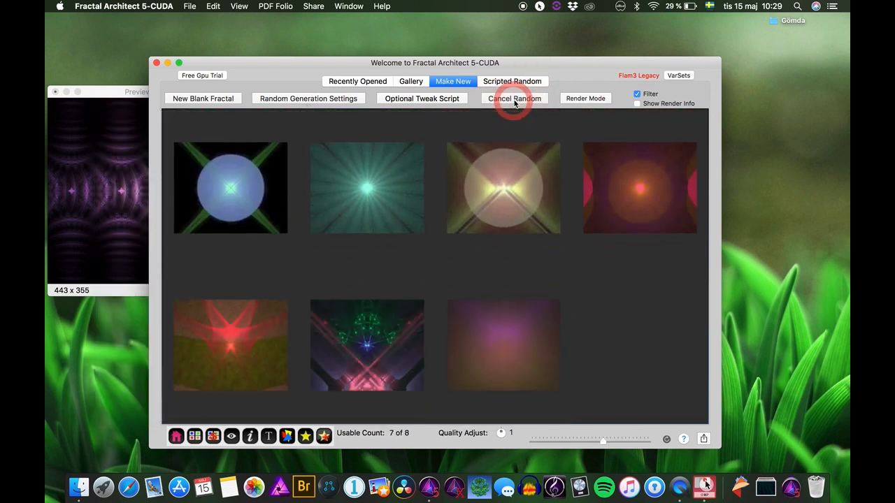
scroll(510, 377, down, 5)
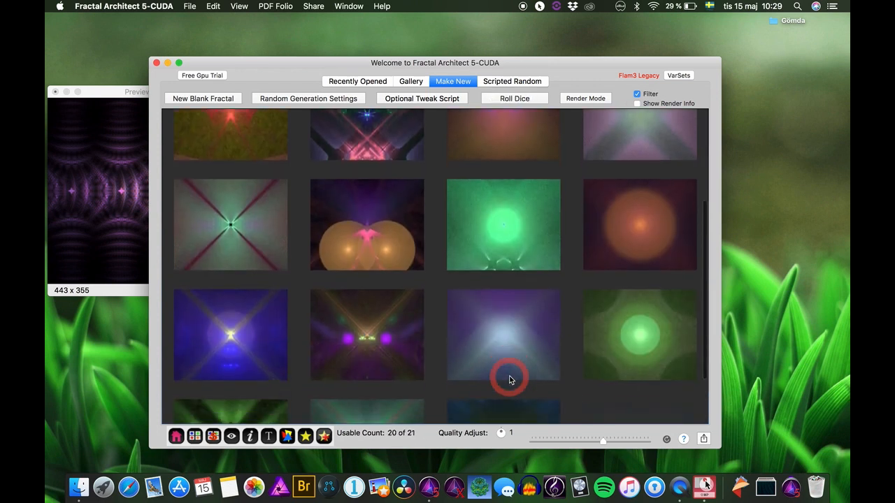
scroll(509, 376, up, 5)
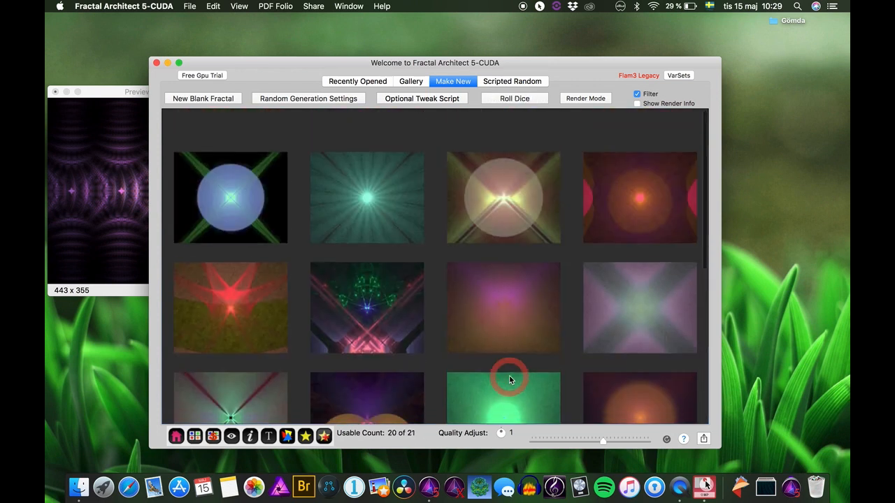
- Set the number of linked transforms to 2, generate a new random batch and browse the thumbnails
click(322, 98)
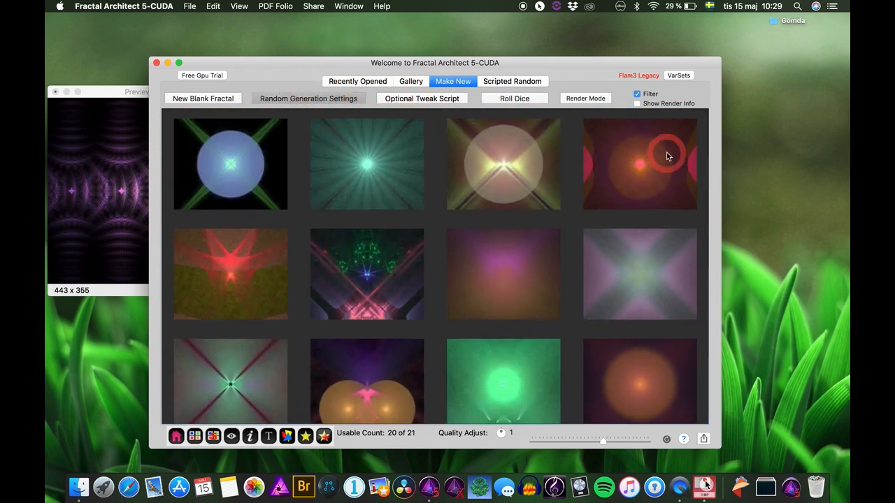
click(484, 148)
click(492, 151)
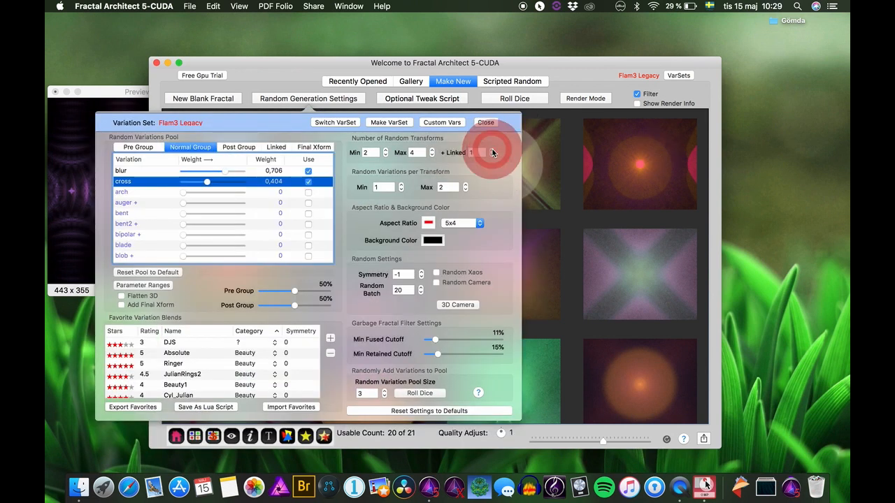
click(492, 151)
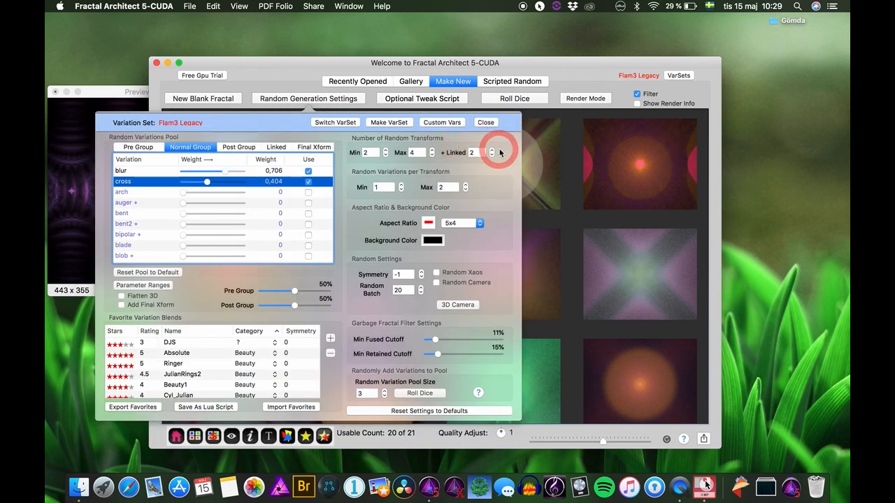
click(517, 98)
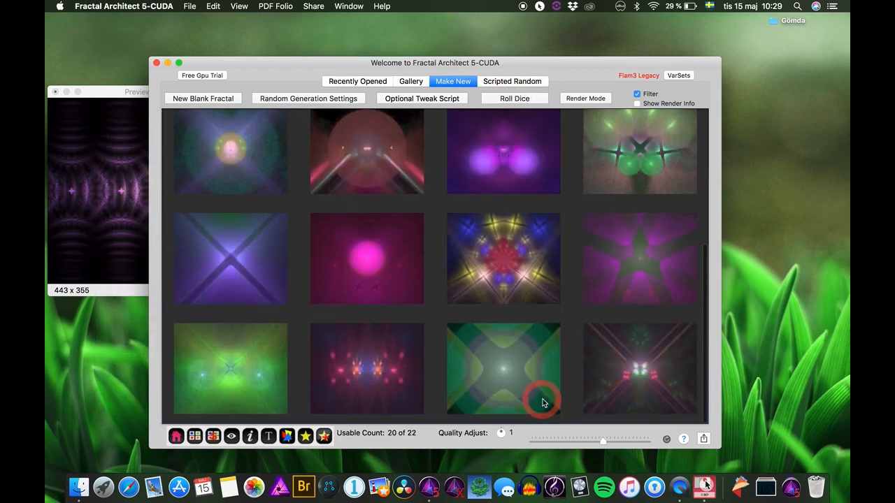
scroll(506, 213, up, 5)
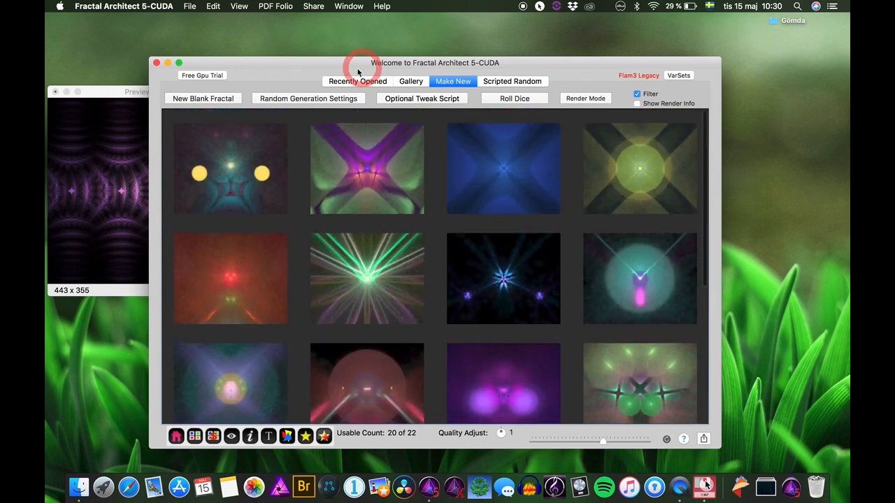
- Set the maximum number of random transforms to 6, generate a new batch and review the thumbnails
click(330, 98)
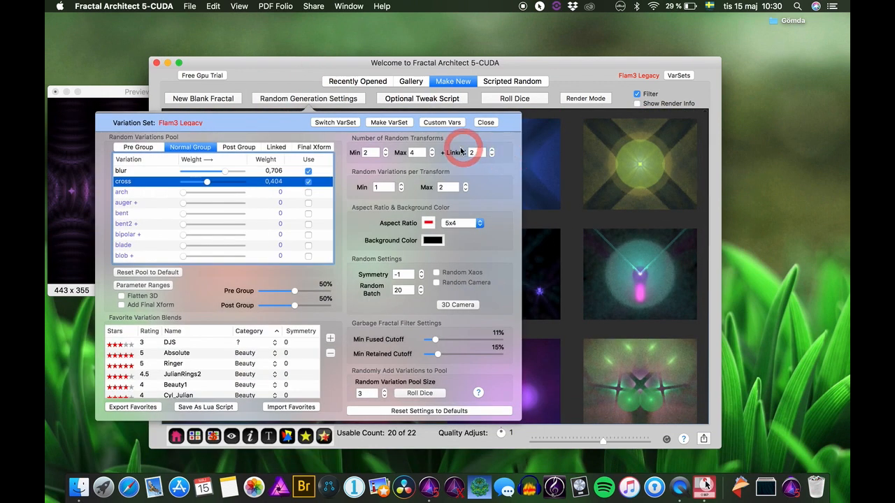
click(432, 151)
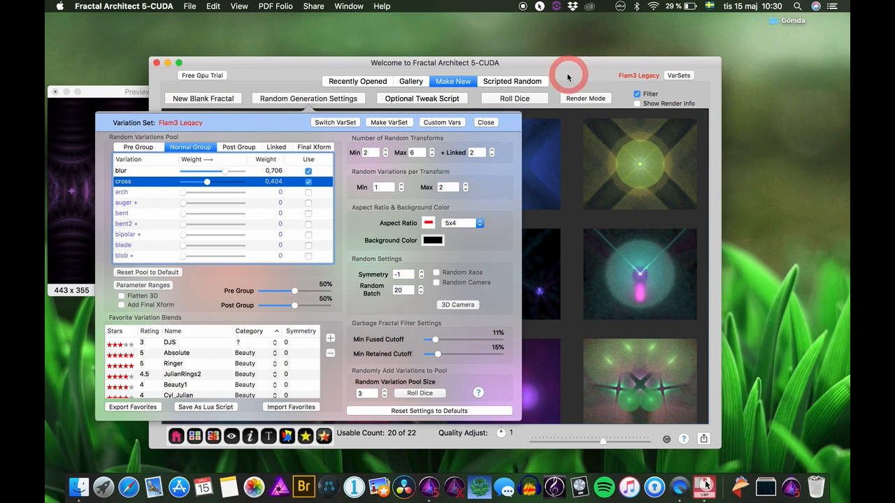
click(514, 98)
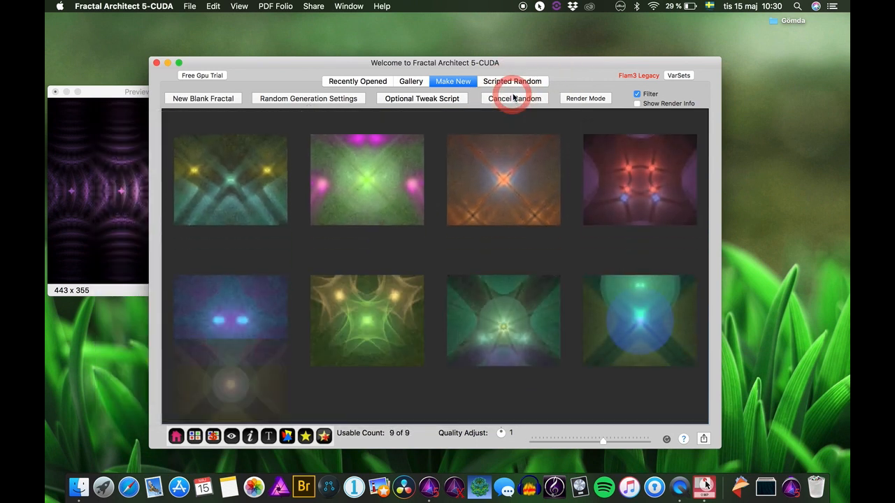
click(616, 241)
scroll(594, 258, down, 7)
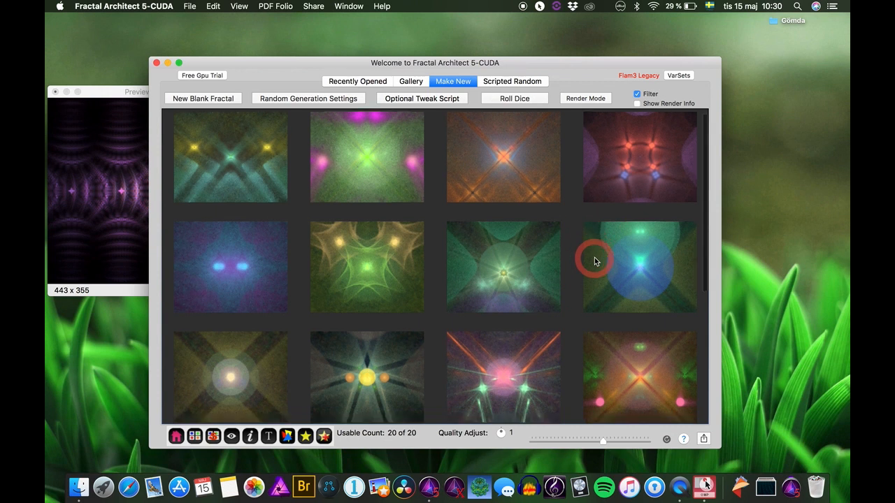
scroll(594, 257, up, 5)
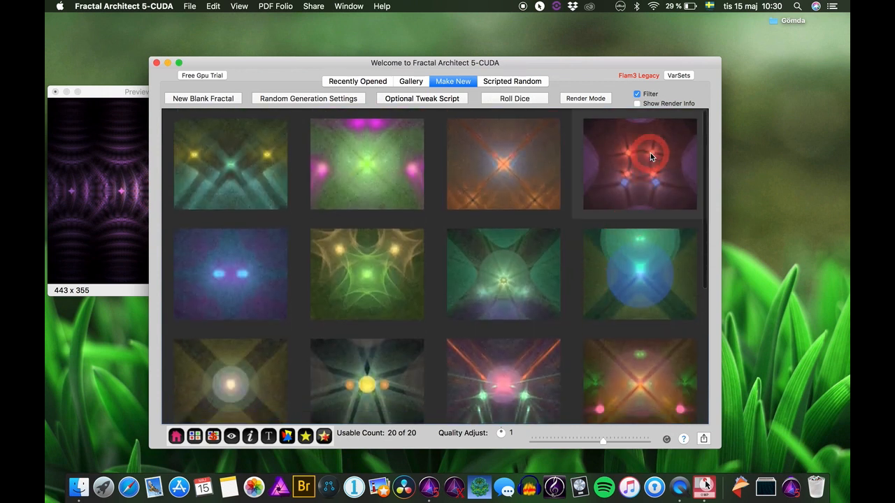
- Preview the dark red fractal with the glowing red and blue points in Quicklook, close it and look through the batch
key(space)
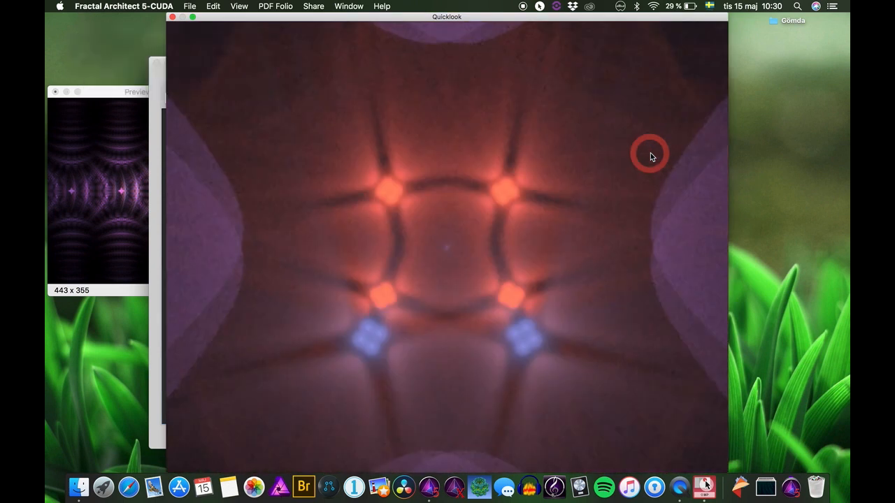
key(space)
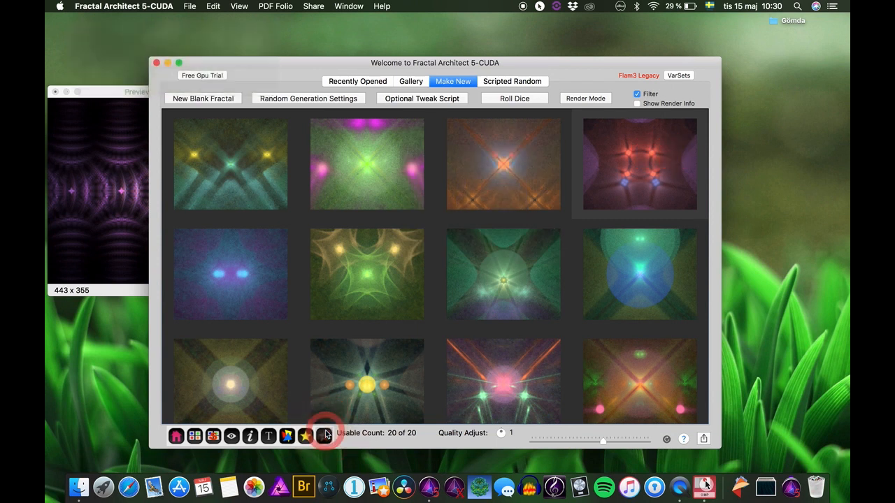
scroll(448, 240, down, 5)
scroll(450, 240, up, 5)
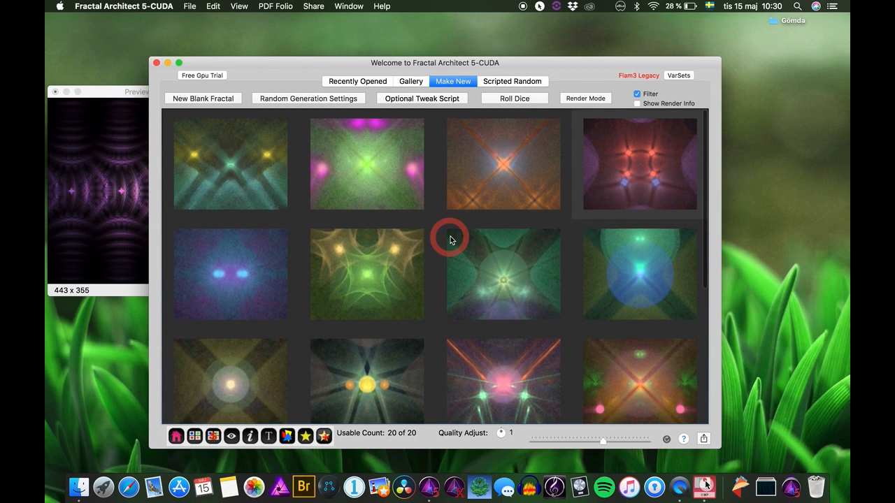
- Generate another random batch with the same settings and browse to its last thumbnails
right_click(450, 240)
click(515, 100)
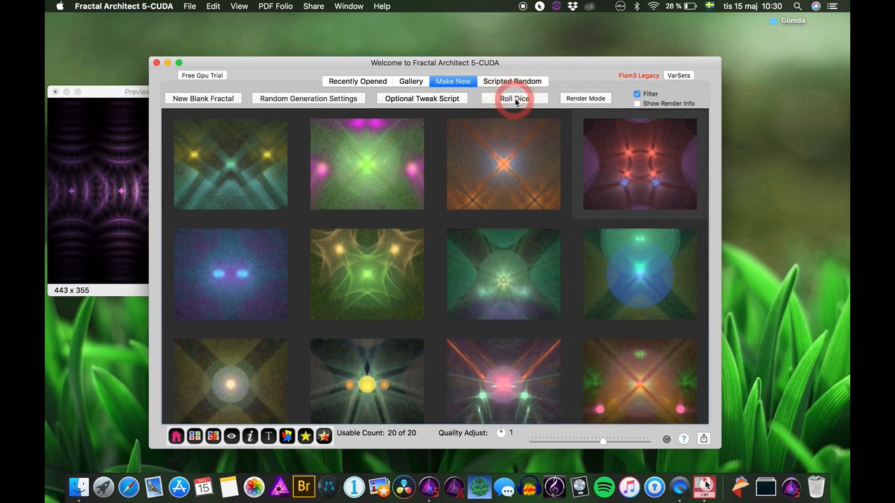
click(515, 99)
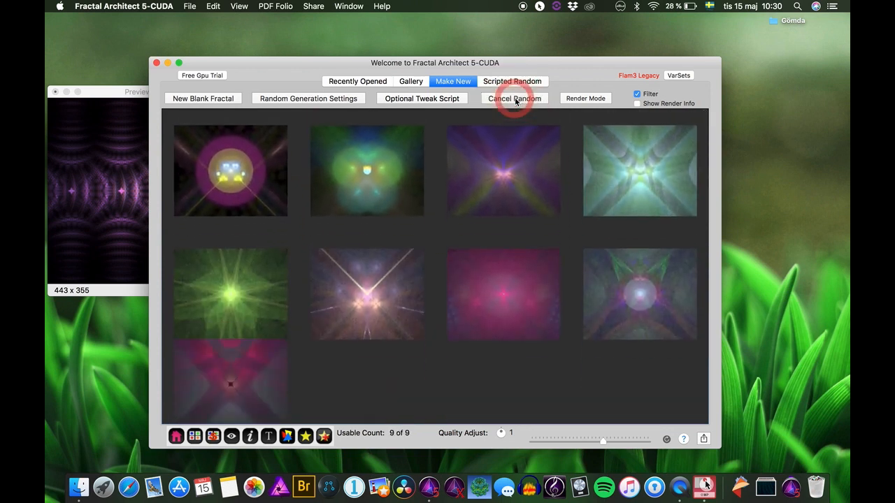
click(517, 299)
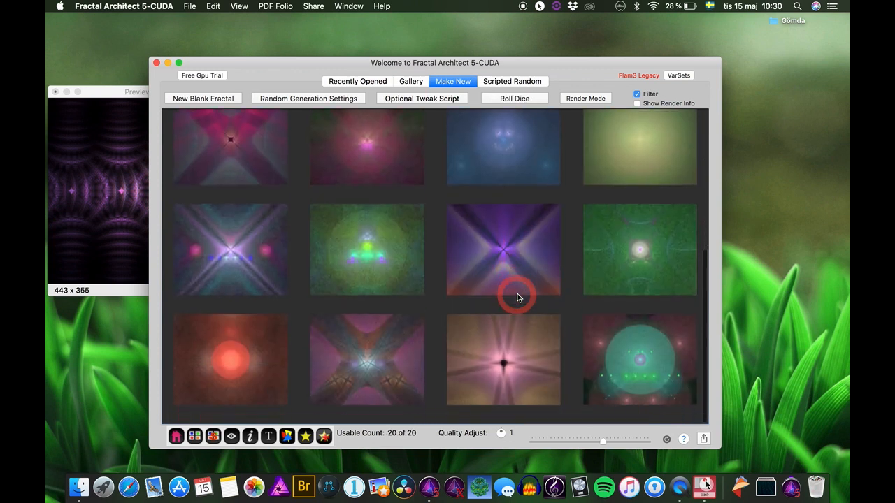
scroll(517, 297, up, 1)
- Preview the purple fractal with the turquoise and orange X shape in Quicklook, and close the preview
click(382, 364)
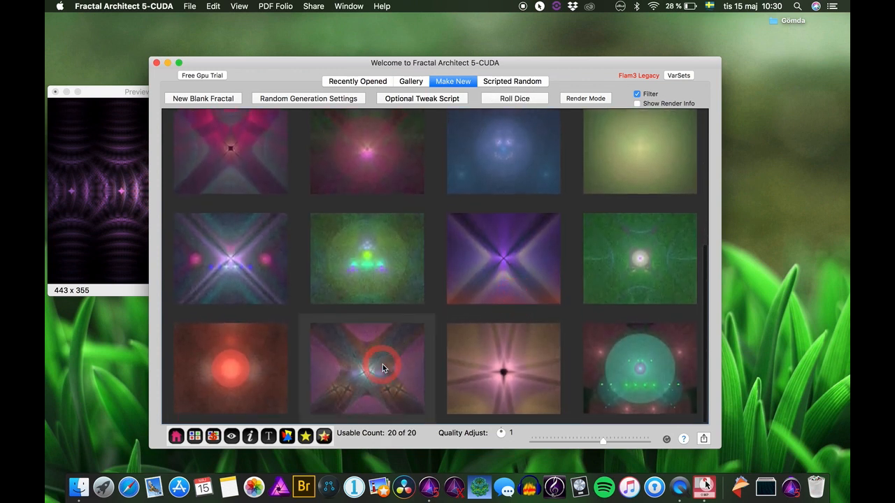
key(space)
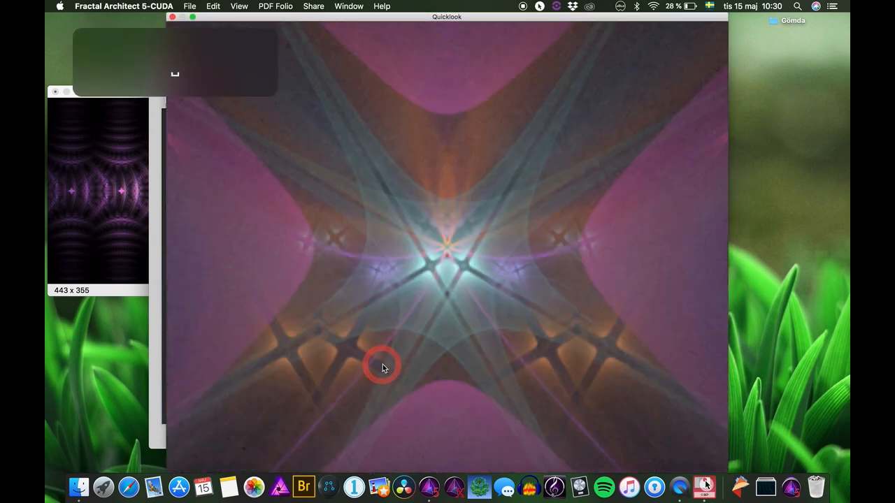
key(space)
click(565, 66)
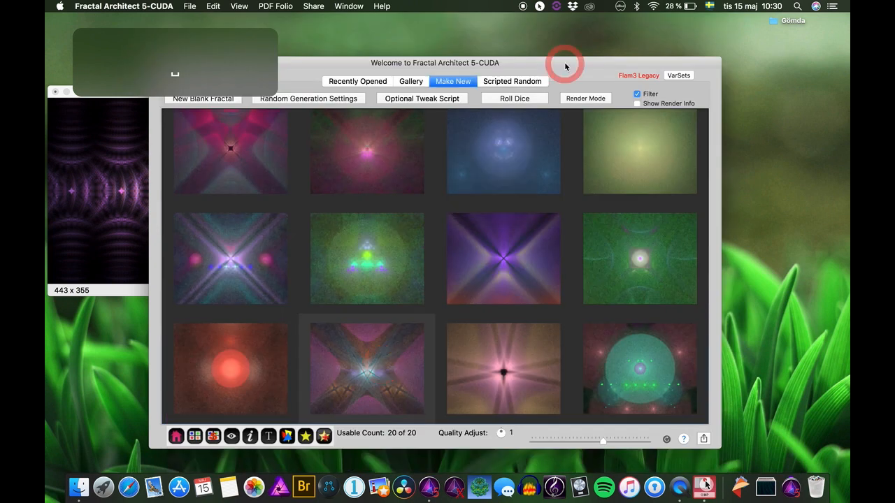
click(396, 124)
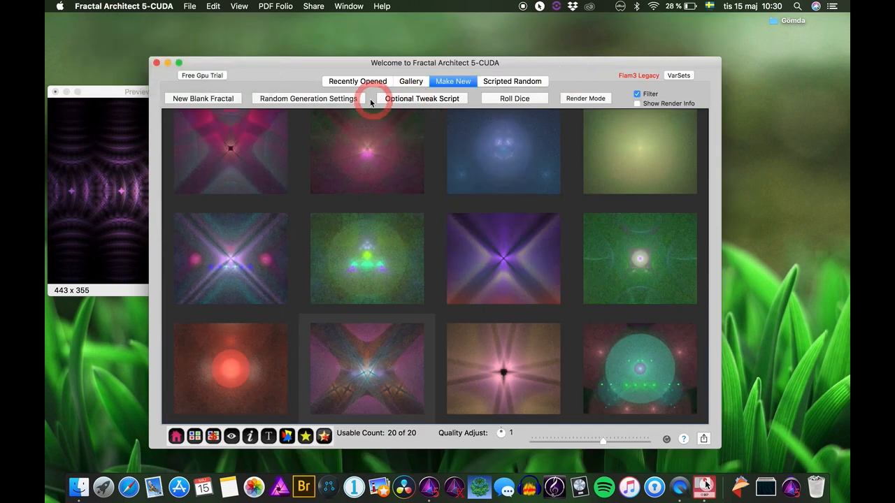
- Set the minimum number of random transforms to 3, generate a new batch and browse all its thumbnails
click(328, 99)
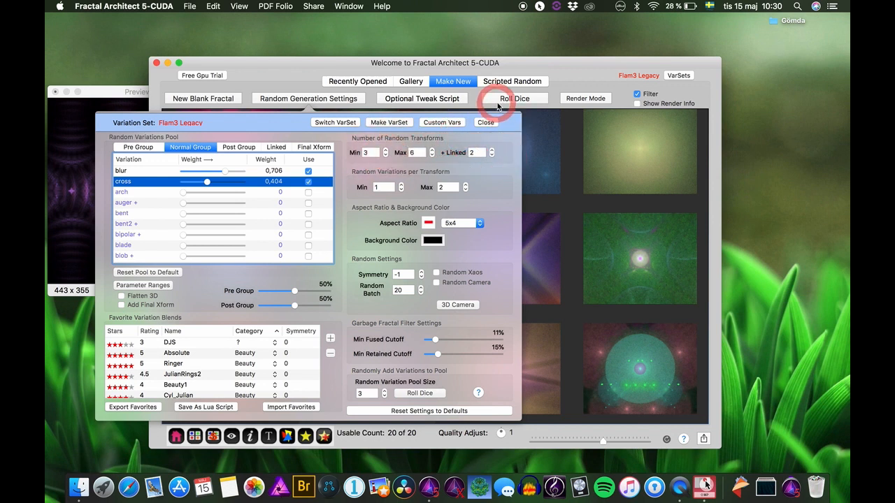
click(525, 98)
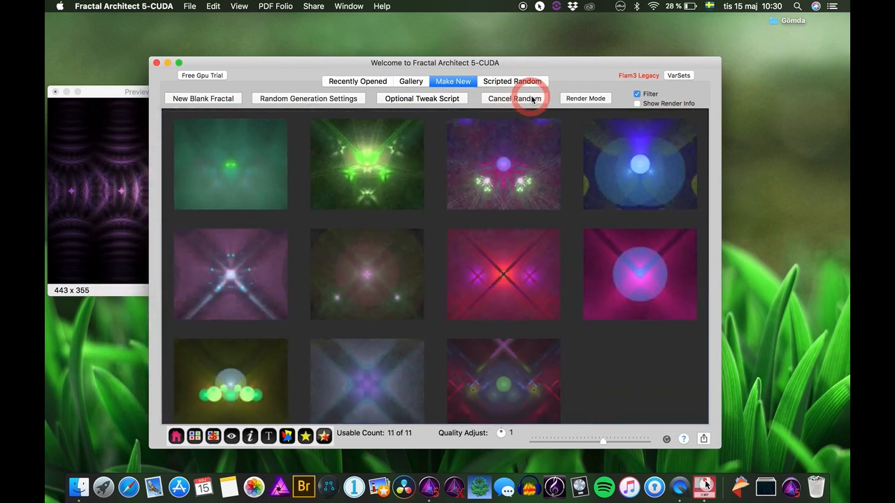
scroll(539, 329, down, 4)
scroll(539, 342, down, 2)
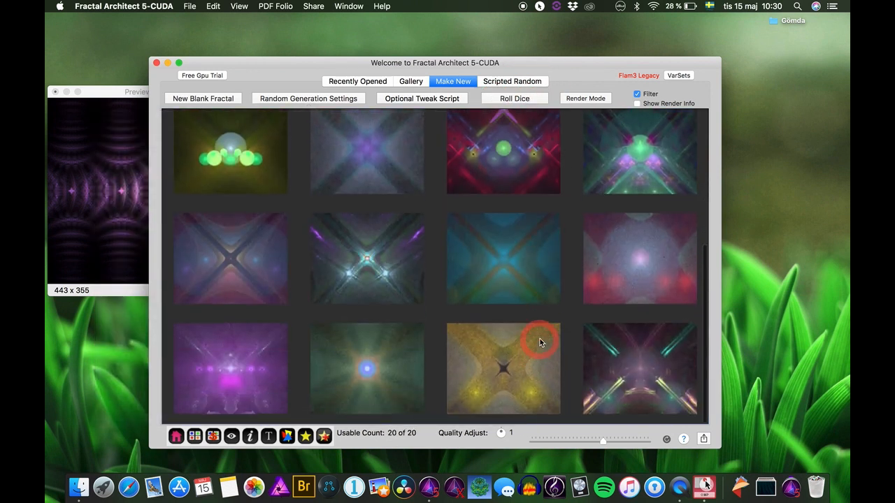
scroll(540, 343, up, 5)
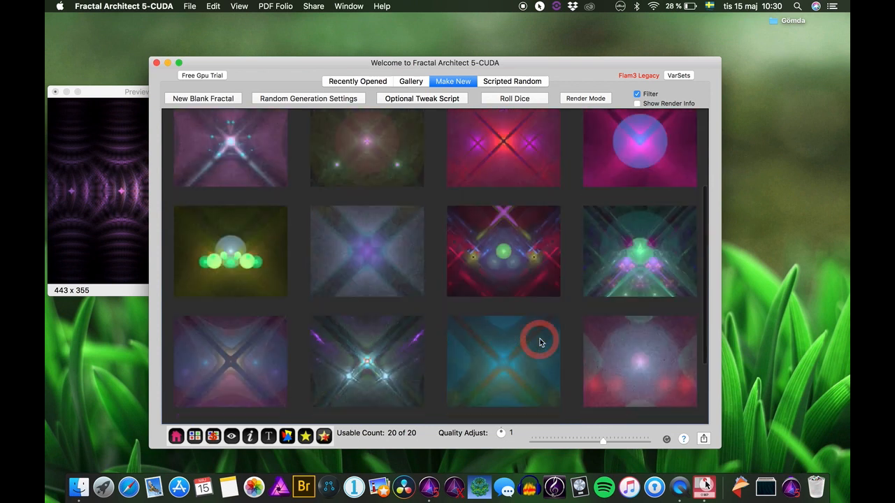
scroll(539, 343, down, 5)
scroll(540, 342, up, 5)
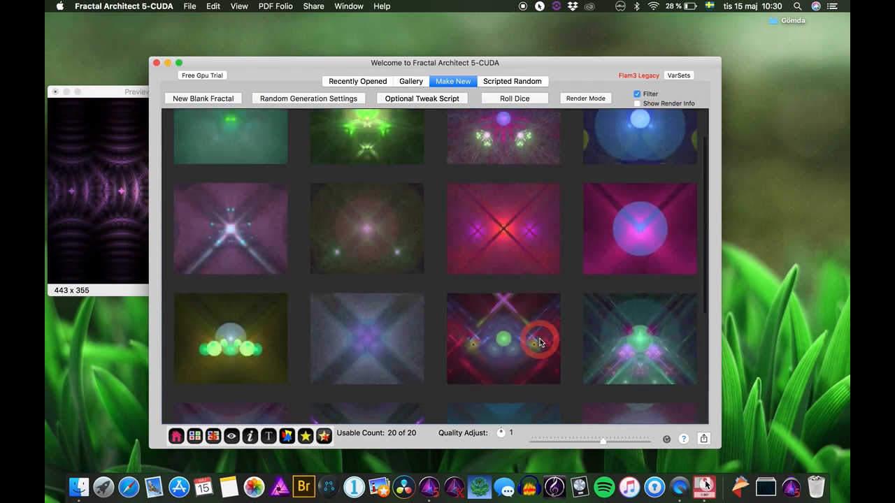
- Set the minimum number of random transforms back to 2 in the random generation settings
click(313, 98)
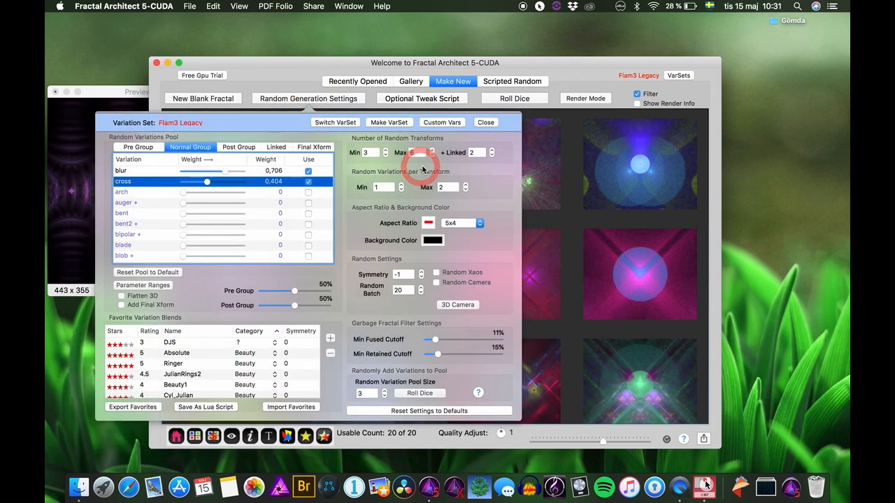
click(385, 153)
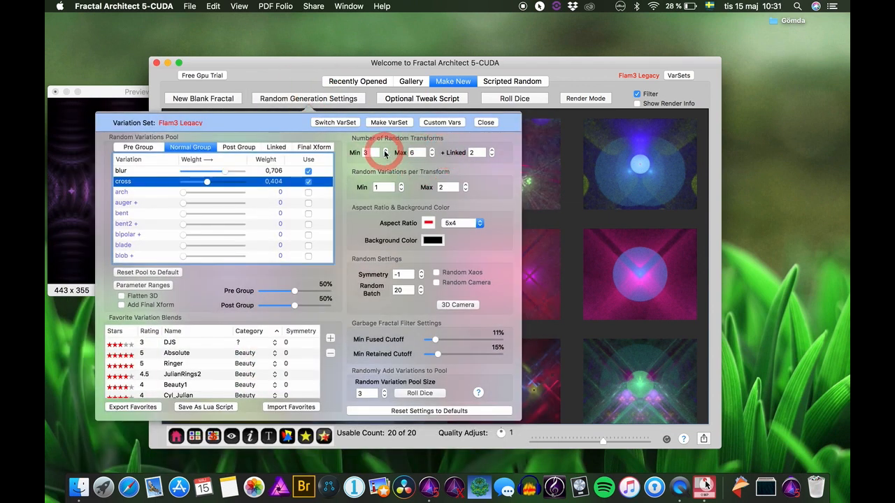
click(384, 155)
click(486, 203)
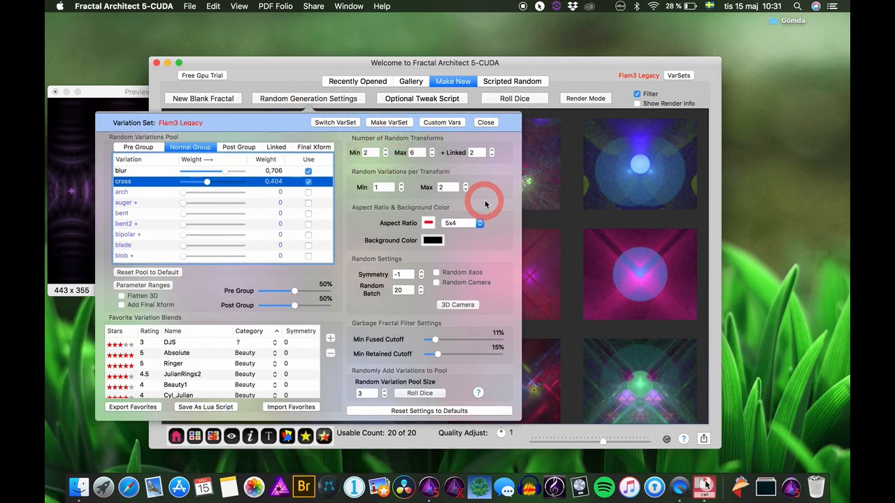
click(394, 152)
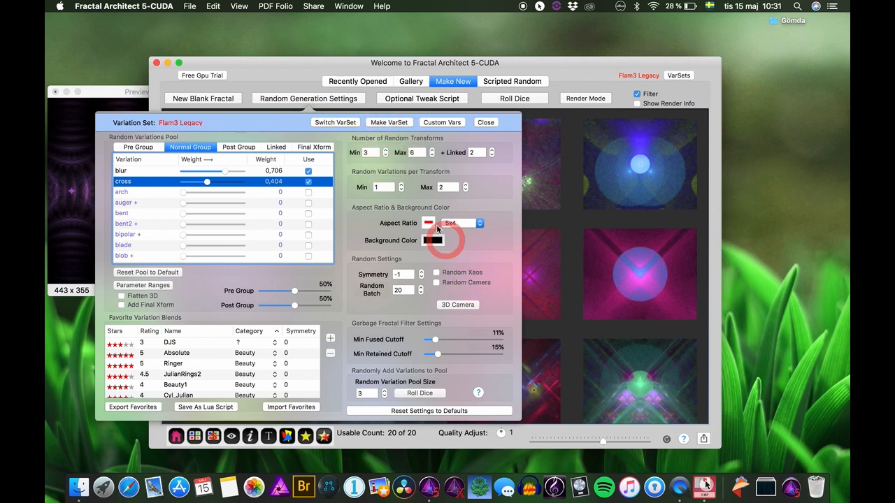
click(384, 155)
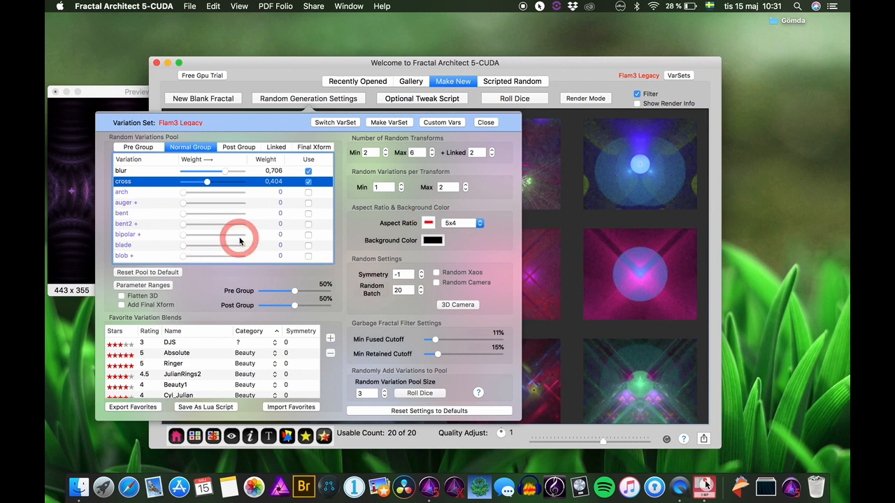
- Add the bipolar variation to the normal group with a weight of 0,354 and generate a new random batch
scroll(239, 238, down, 3)
click(308, 212)
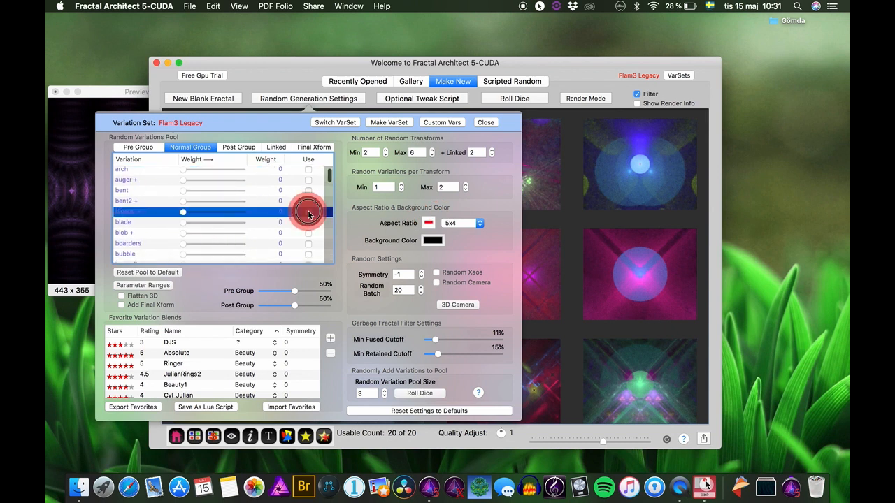
scroll(245, 199, up, 3)
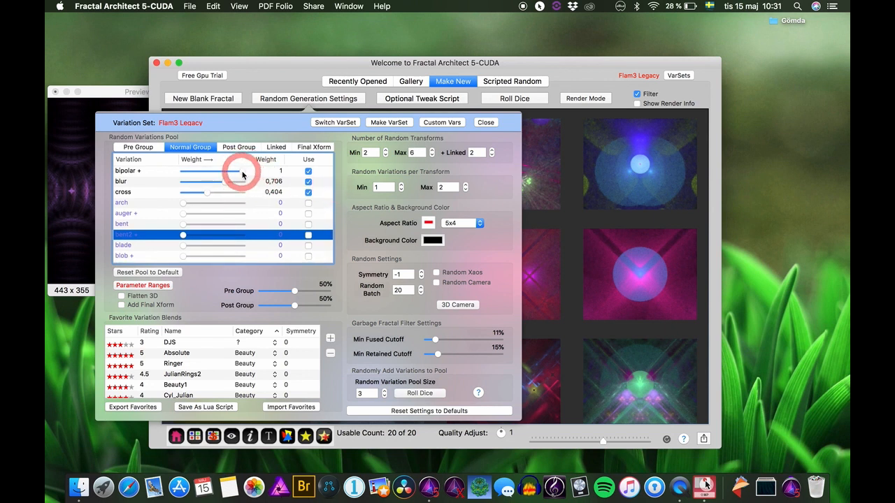
drag(242, 176, 203, 171)
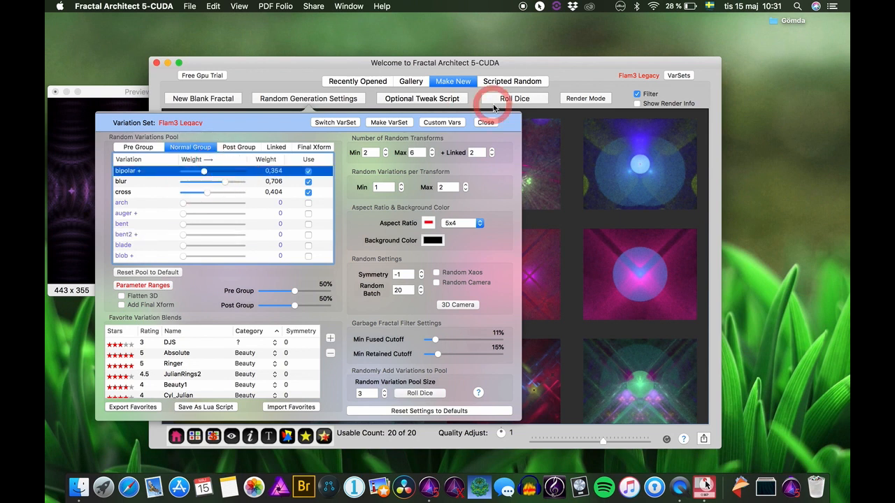
click(515, 98)
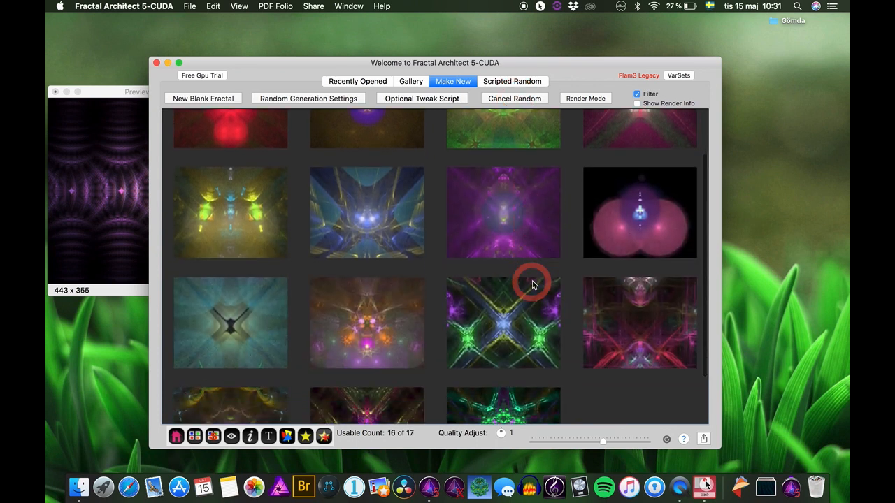
scroll(532, 284, up, 10)
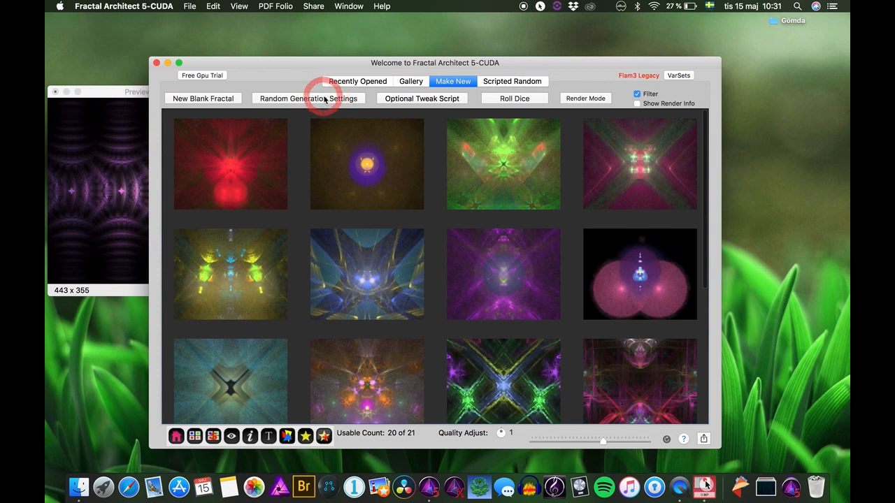
- Remove the bipolar variation from the normal group pool and lower the cross weight to 0,229
click(324, 99)
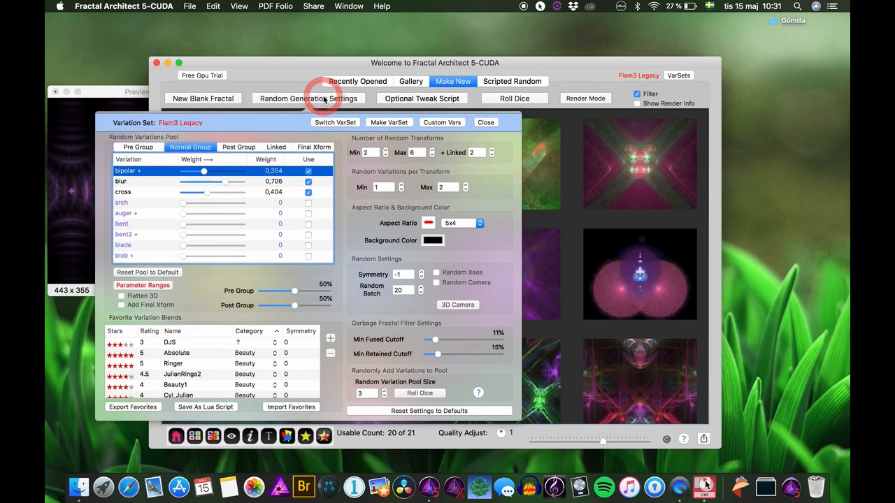
click(308, 174)
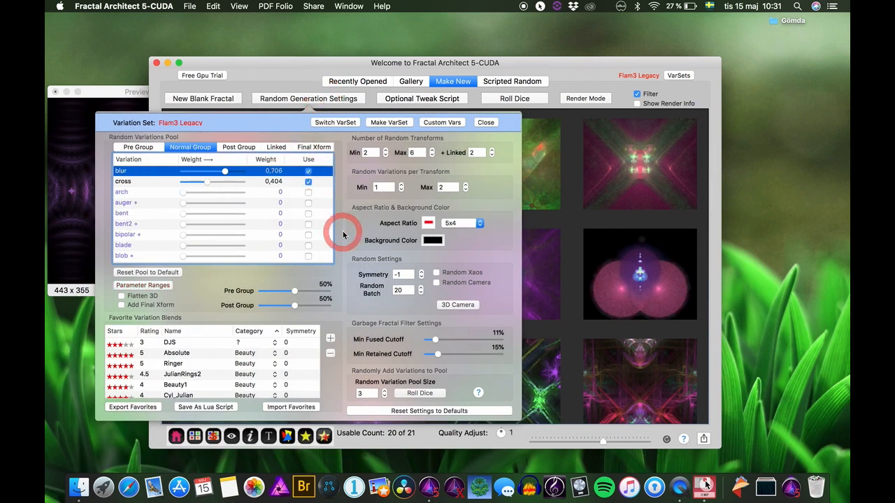
drag(205, 184, 197, 184)
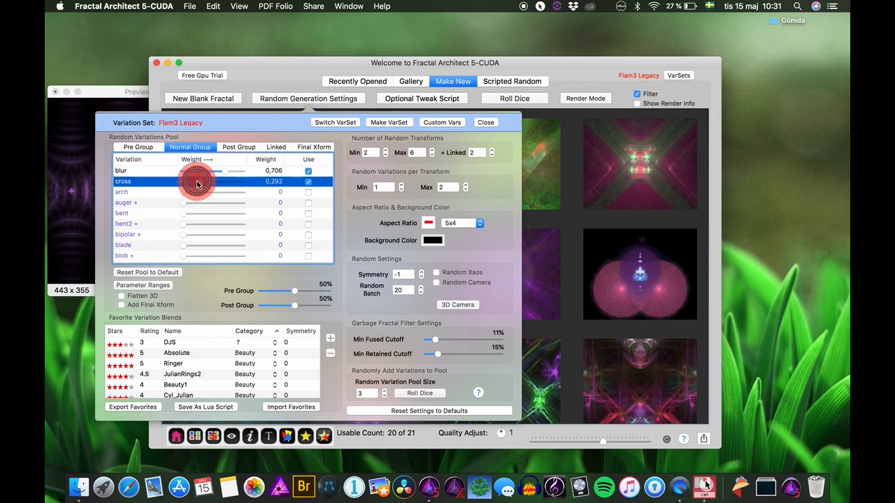
- Generate a new random batch from the blur and cross variations and browse all its thumbnails
click(514, 98)
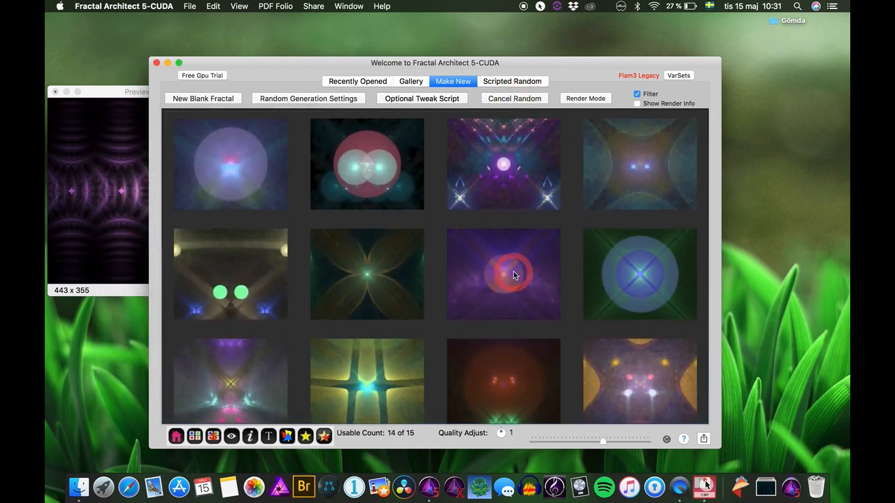
scroll(514, 271, down, 5)
scroll(513, 271, down, 3)
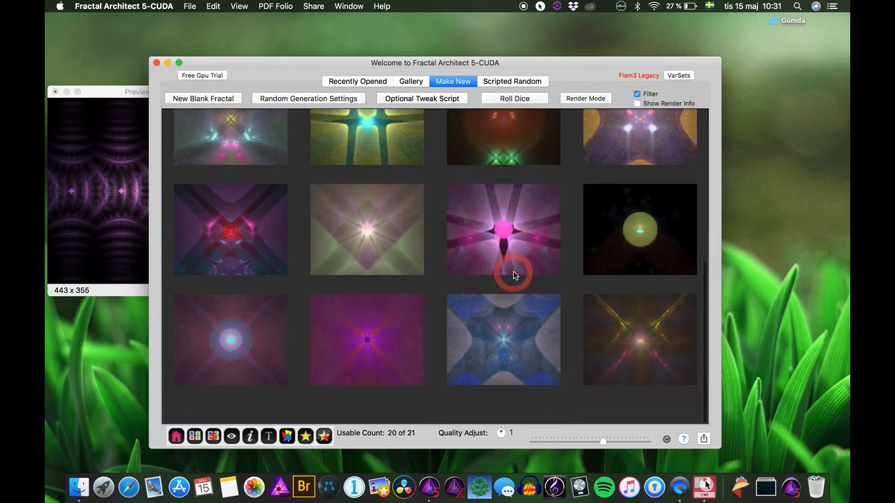
scroll(513, 272, up, 7)
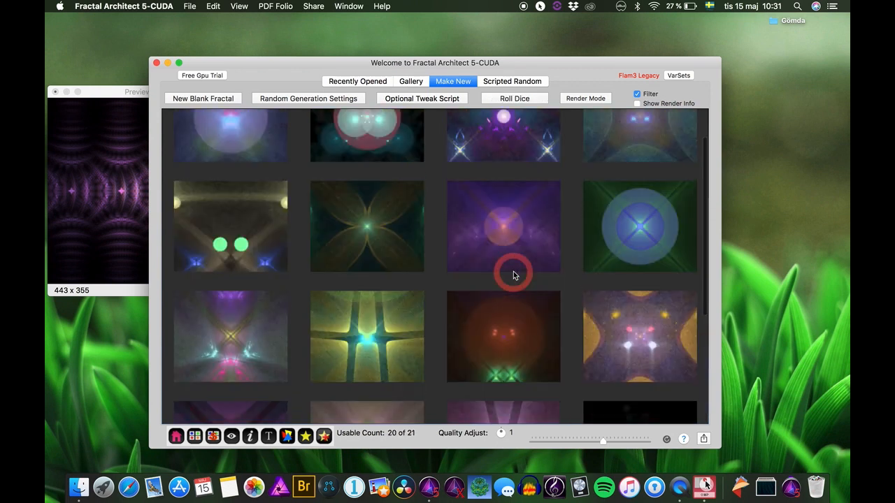
scroll(513, 272, down, 8)
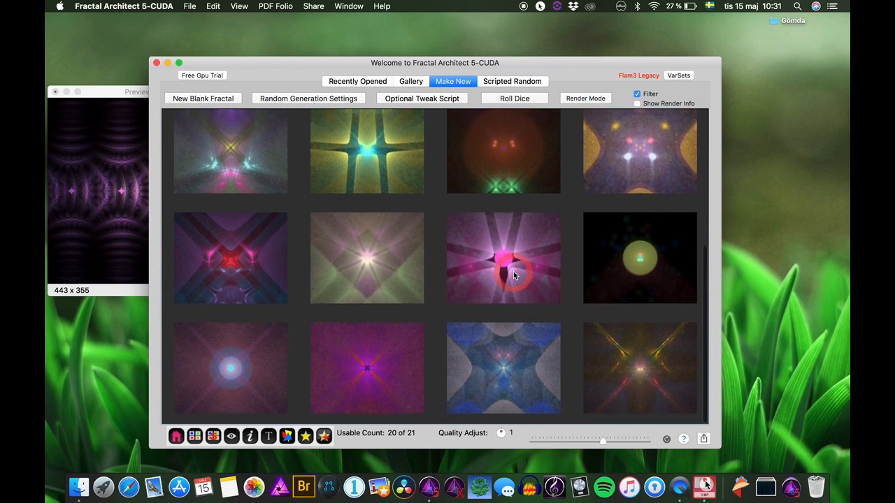
scroll(513, 271, up, 5)
scroll(511, 341, down, 6)
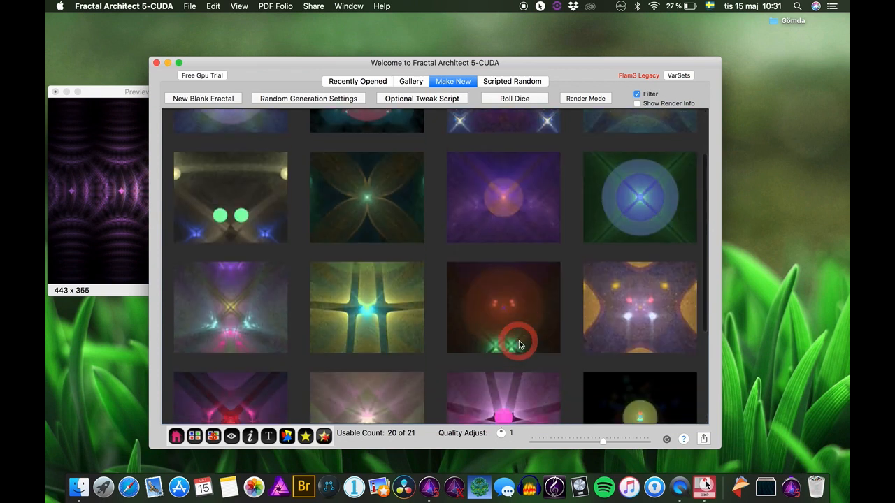
scroll(519, 341, up, 6)
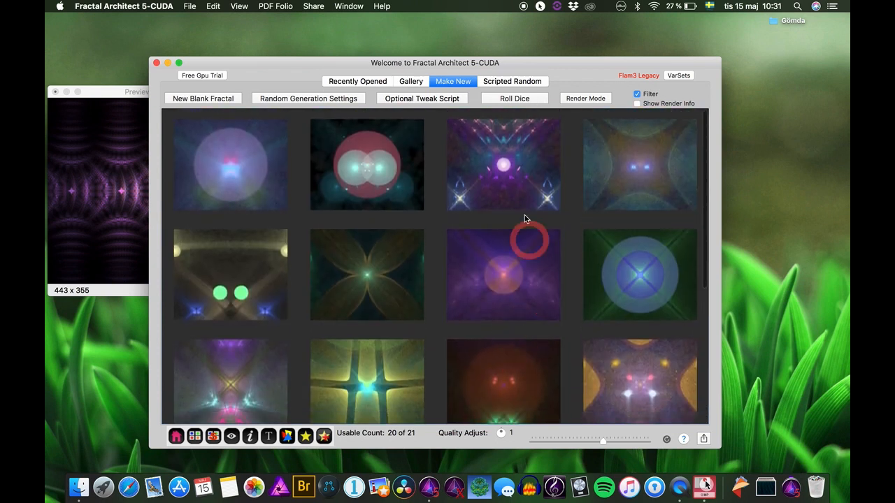
- Save the current random generation settings as a Lua script named Cross Blur in the makeRandom folder, and close the settings
click(307, 100)
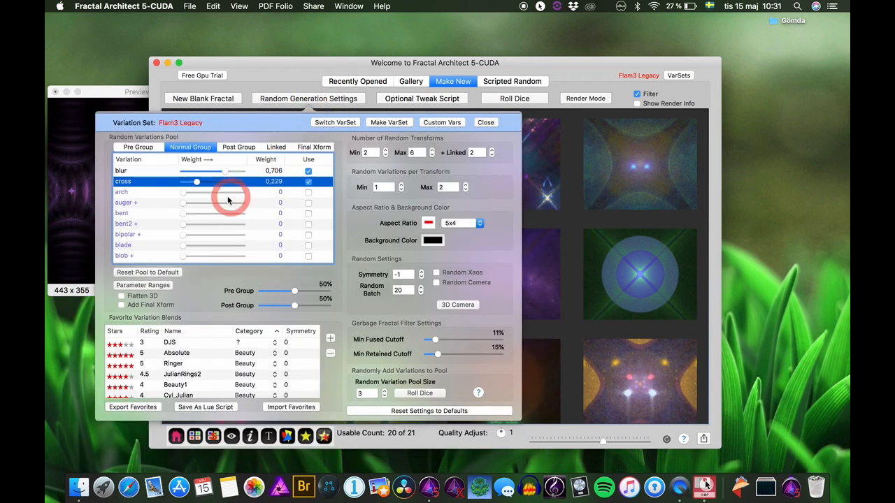
click(205, 408)
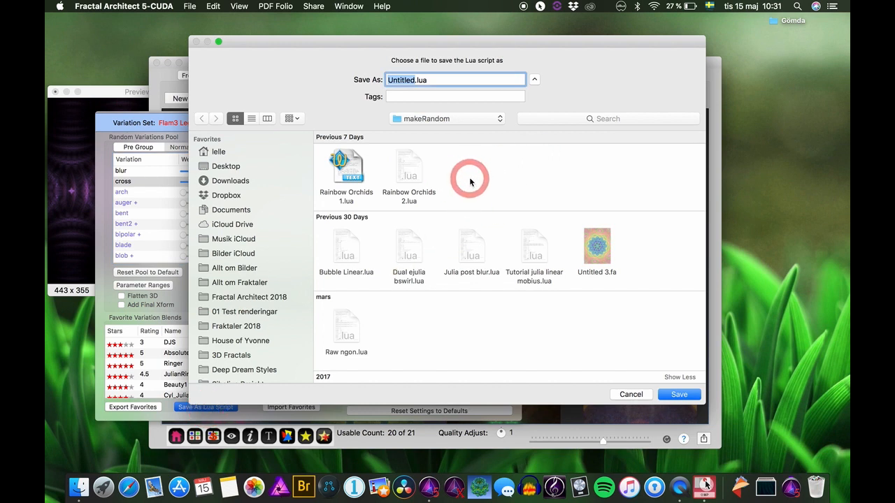
text(Cross Blur)
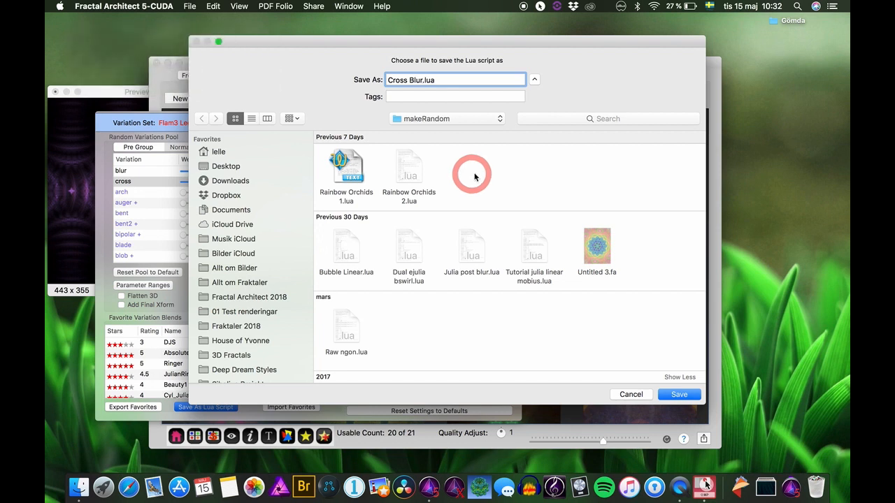
click(679, 394)
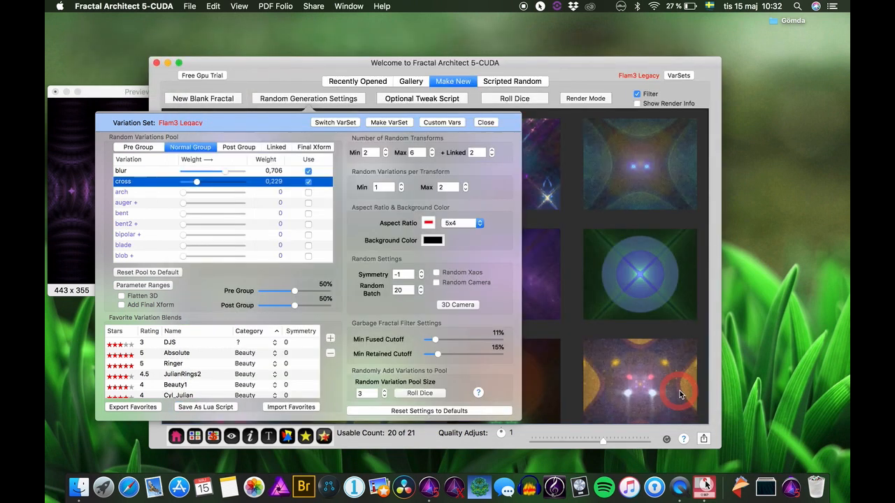
click(299, 77)
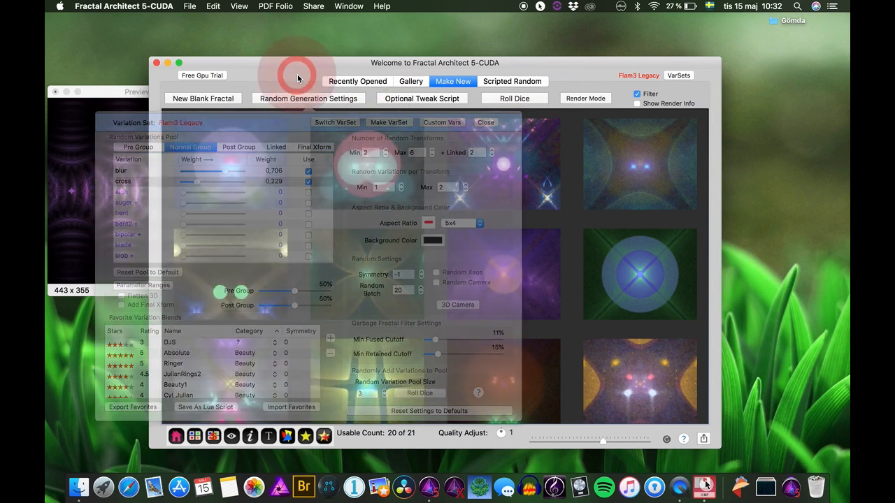
- Choose Cross Blur from My Scripts as the Scripted Random script and generate a batch with it
click(521, 84)
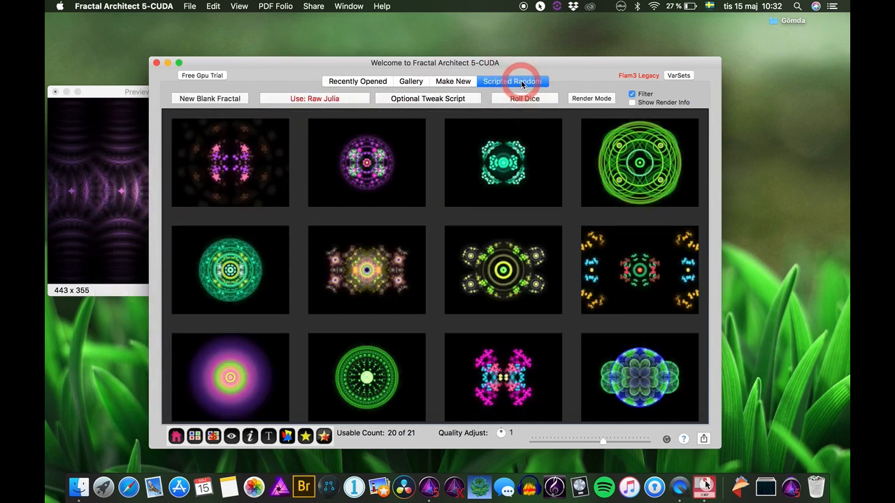
click(325, 100)
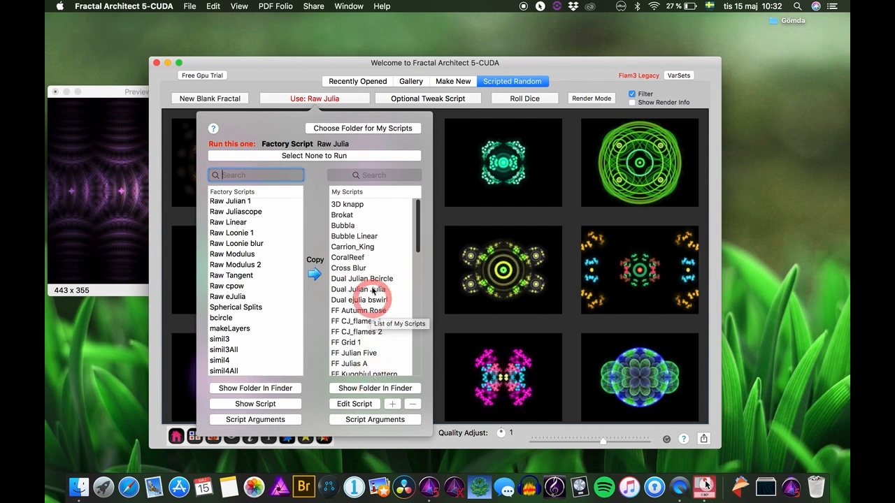
click(342, 269)
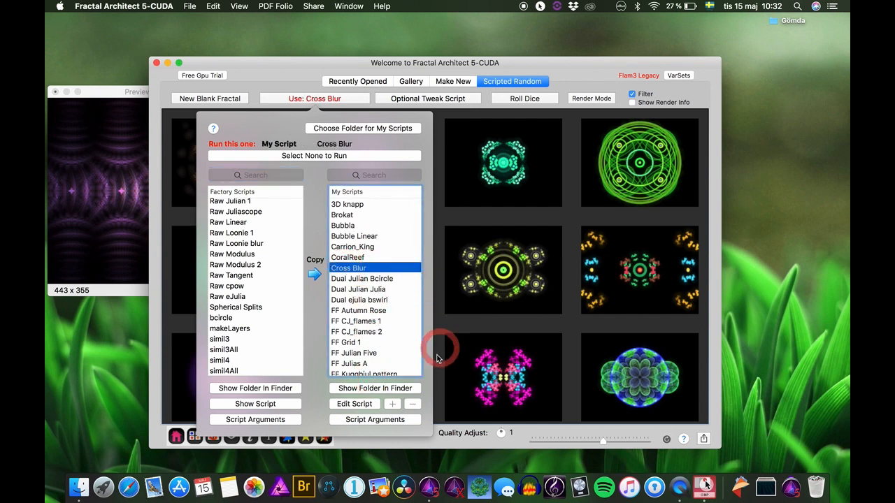
click(559, 89)
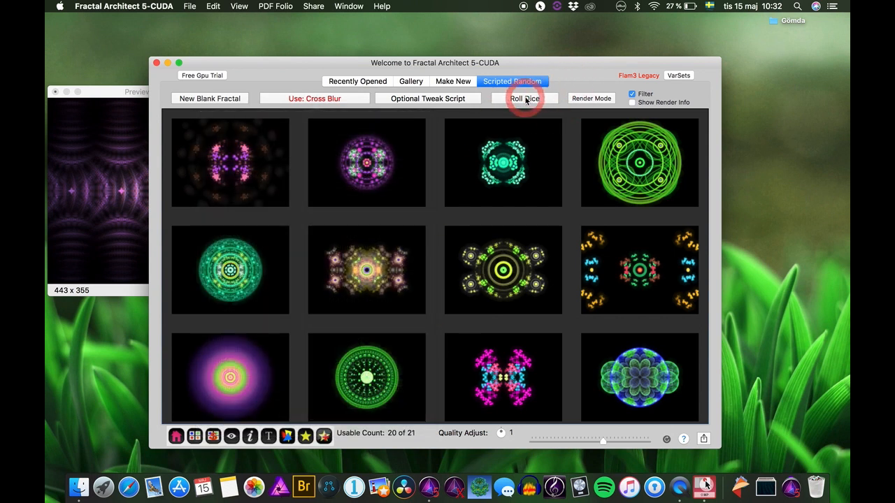
click(525, 98)
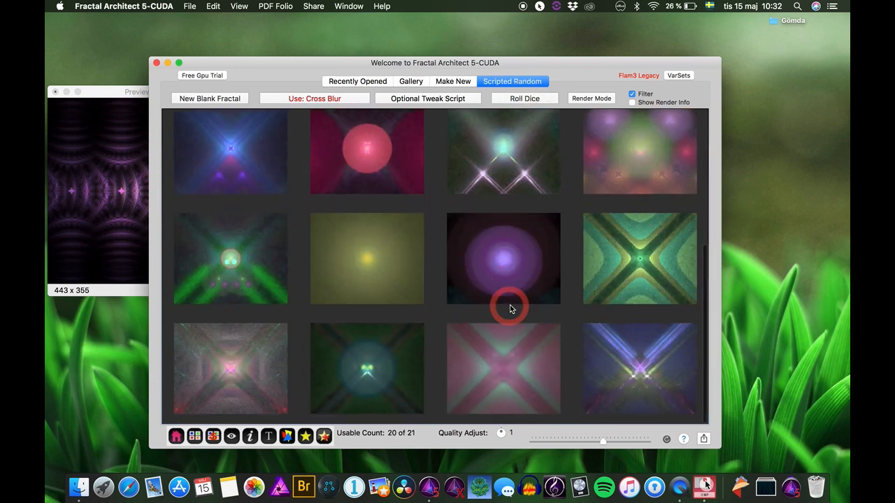
scroll(510, 305, up, 10)
- Generate another batch in Make New and one in Scripted Random with the Cross Blur script, browsing the scripted thumbnails
click(455, 75)
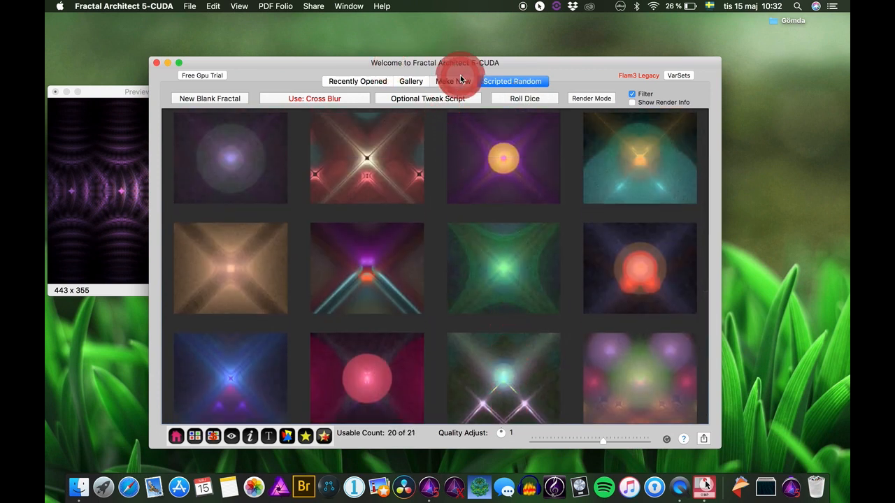
click(526, 96)
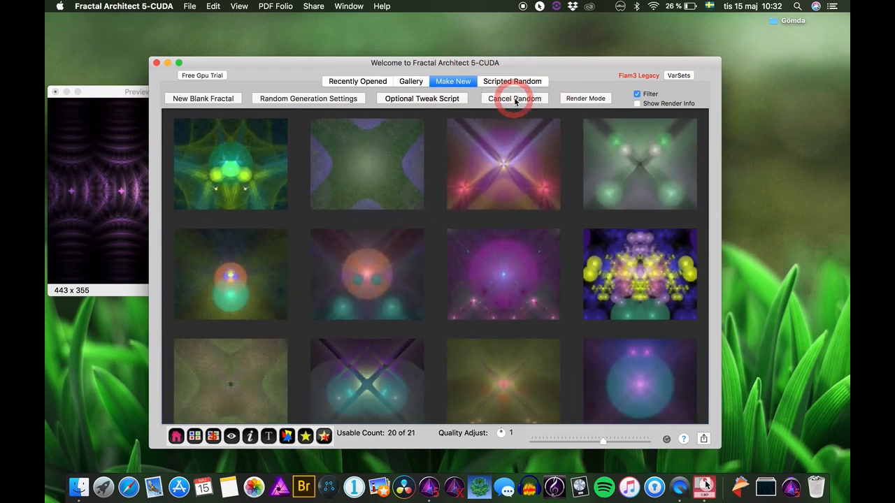
click(512, 82)
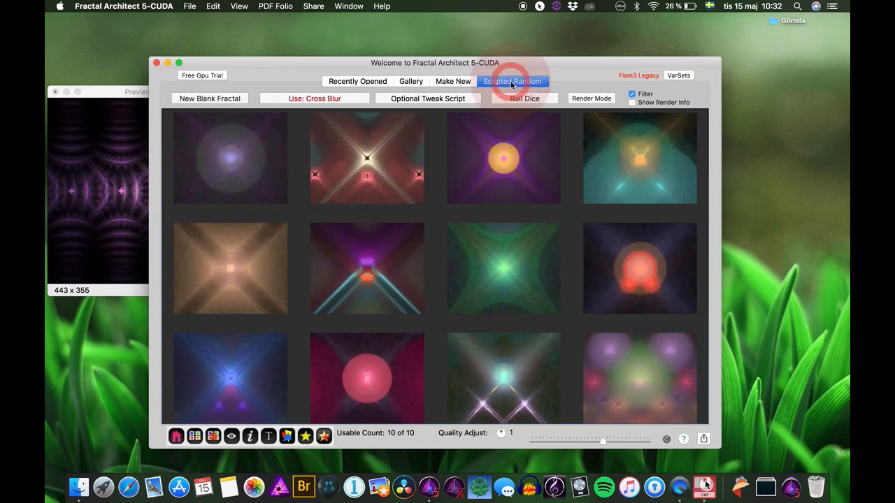
click(523, 97)
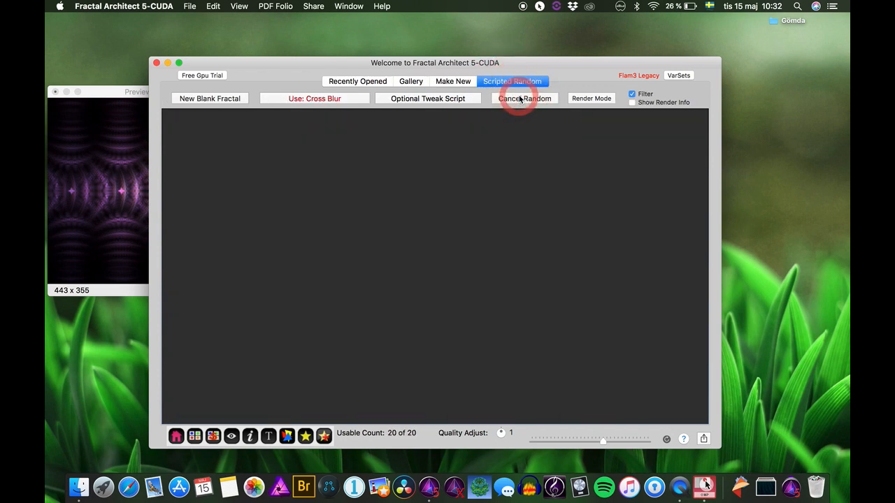
click(498, 262)
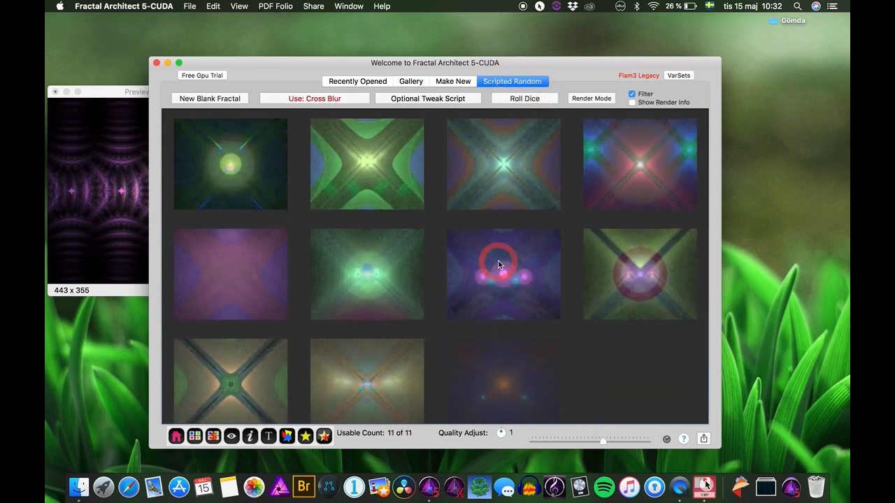
scroll(498, 261, down, 5)
scroll(498, 264, up, 5)
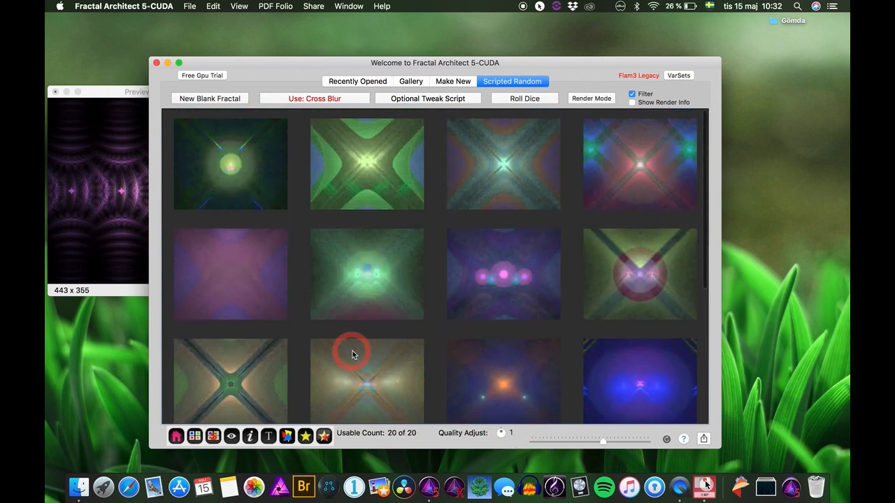
- Raise the quality adjustment to 4,896 and re-render the batch thumbnails
scroll(352, 353, down, 2)
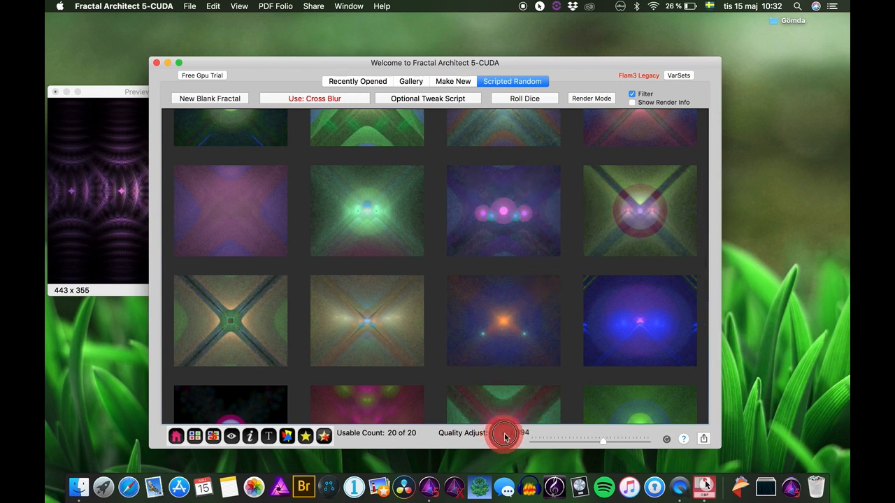
click(667, 439)
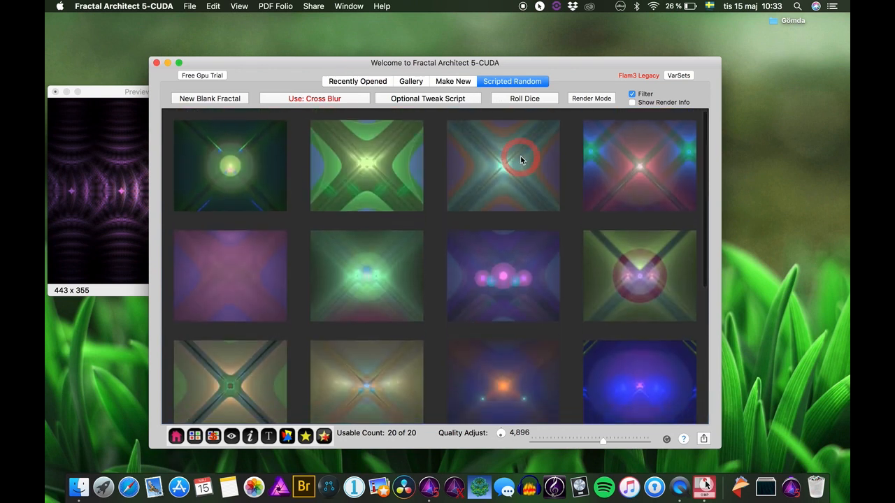
- Generate a new Cross Blur batch at the raised quality and select the purple X-shaped fractal on grey
click(528, 82)
click(526, 97)
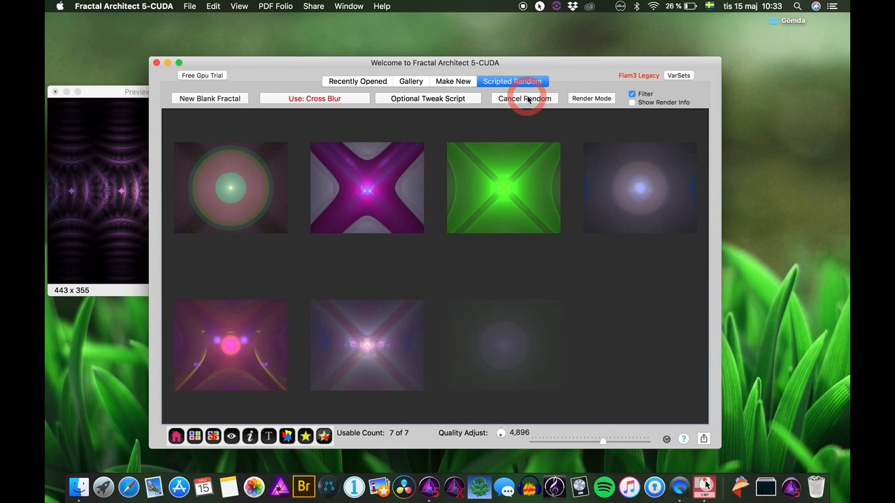
click(378, 167)
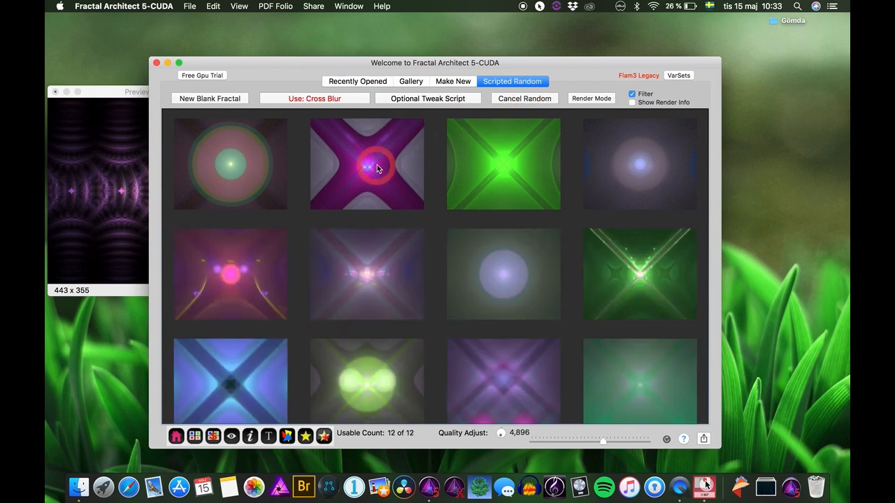
click(384, 167)
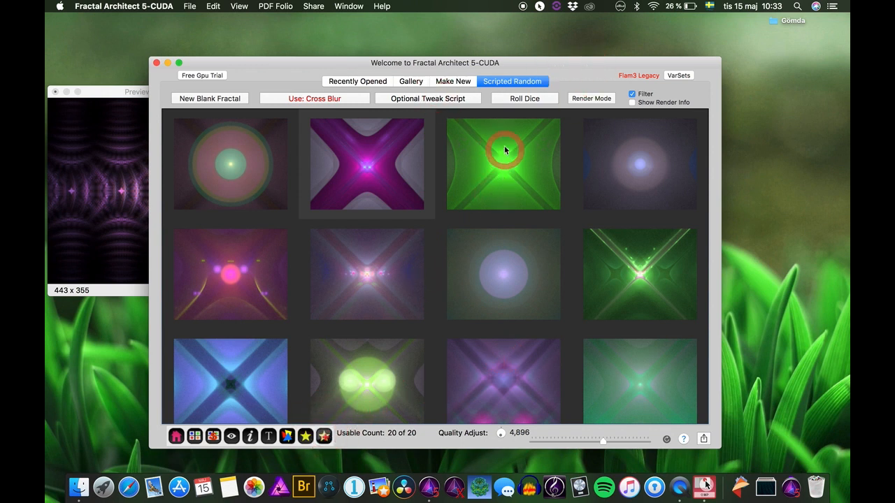
- Add the factory Final Xforms script randomFinalXform to the tweak script list and generate a Cross Blur batch with it
click(428, 102)
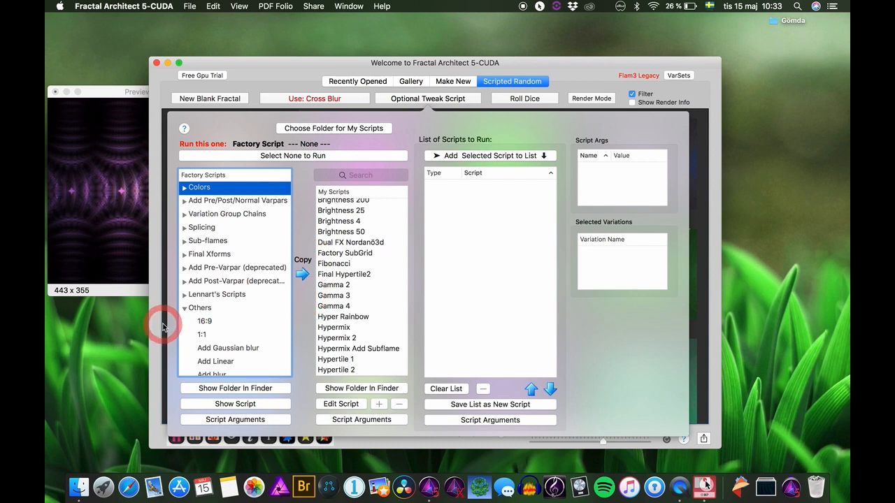
click(185, 307)
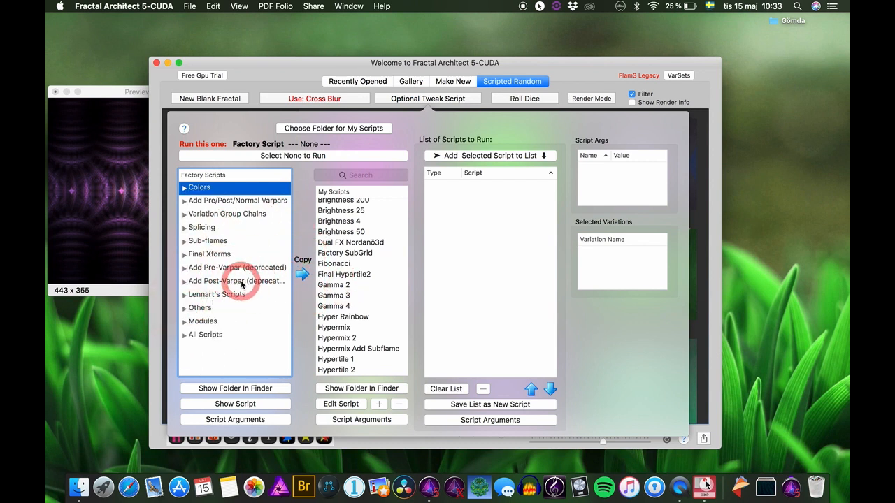
click(186, 256)
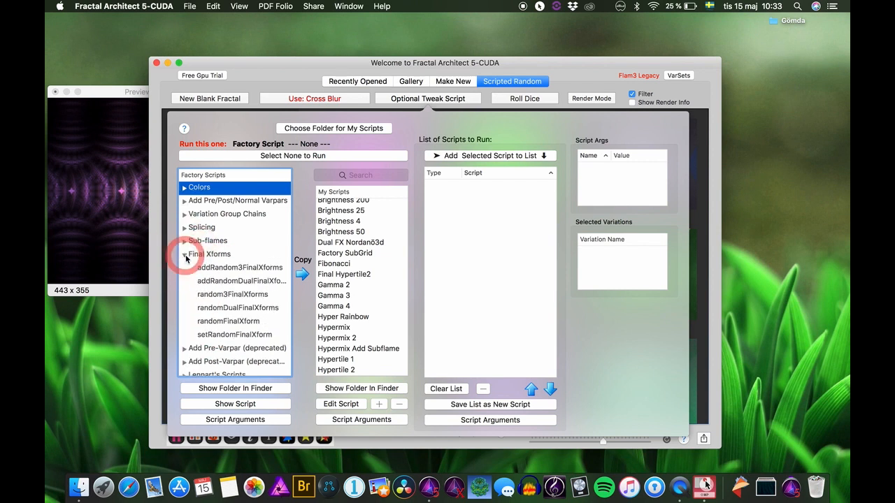
click(227, 321)
click(449, 157)
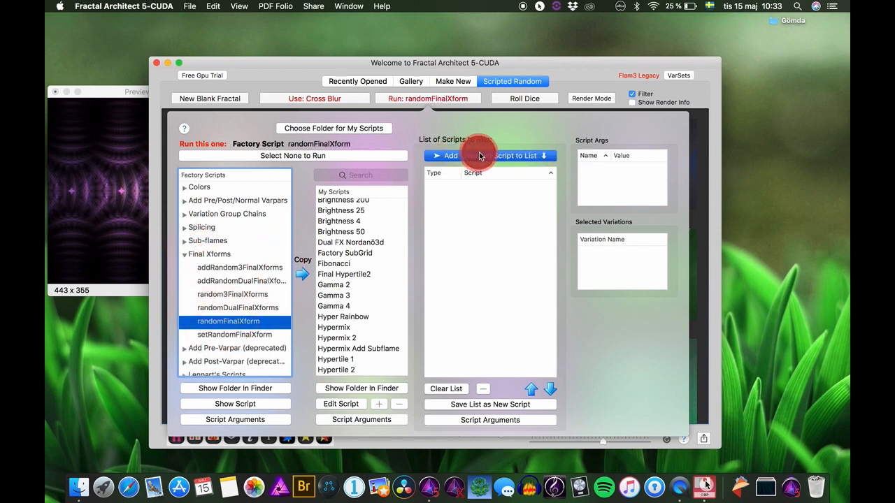
click(524, 100)
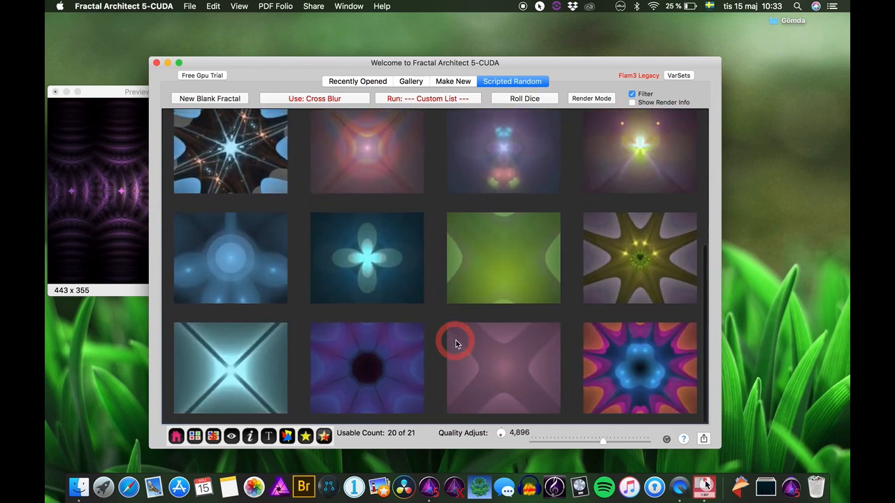
scroll(455, 340, up, 5)
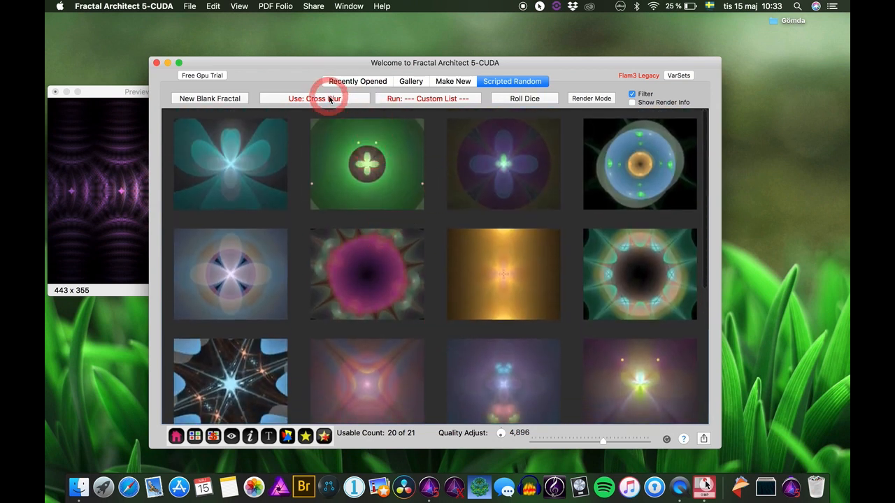
- Replace the tweak script with the factory script randomDualFinalXforms and generate a new Cross Blur batch
click(435, 98)
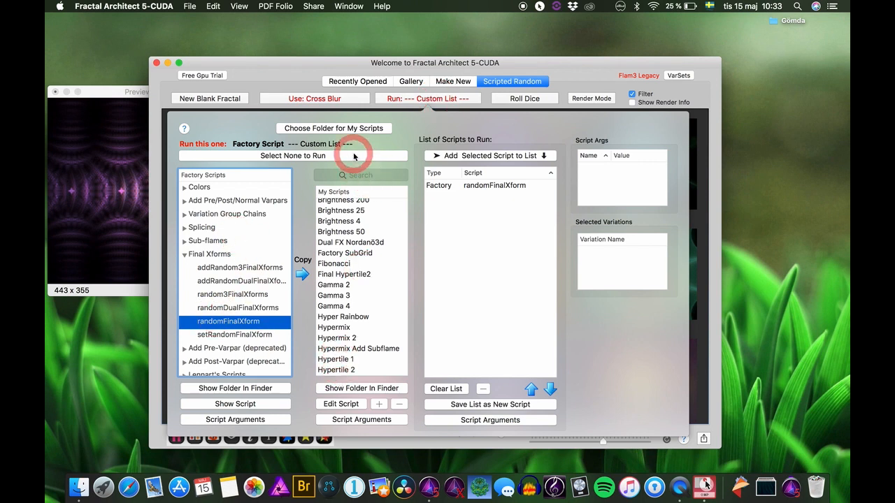
click(353, 156)
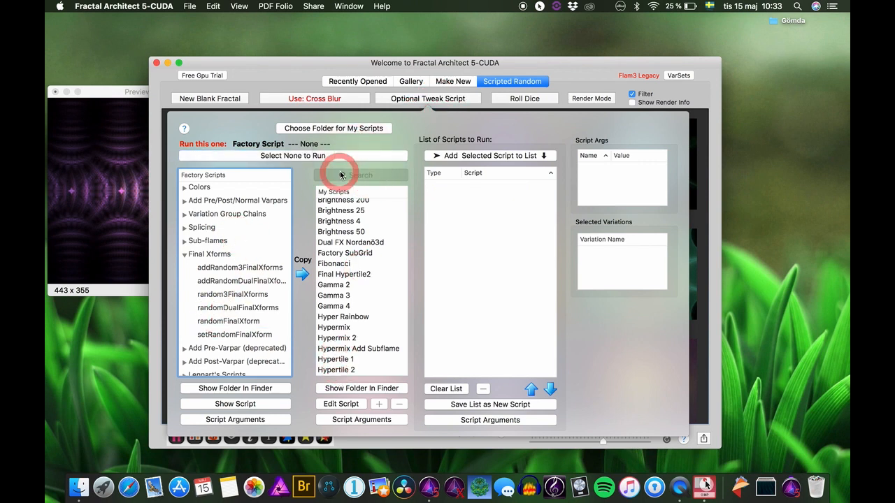
click(258, 310)
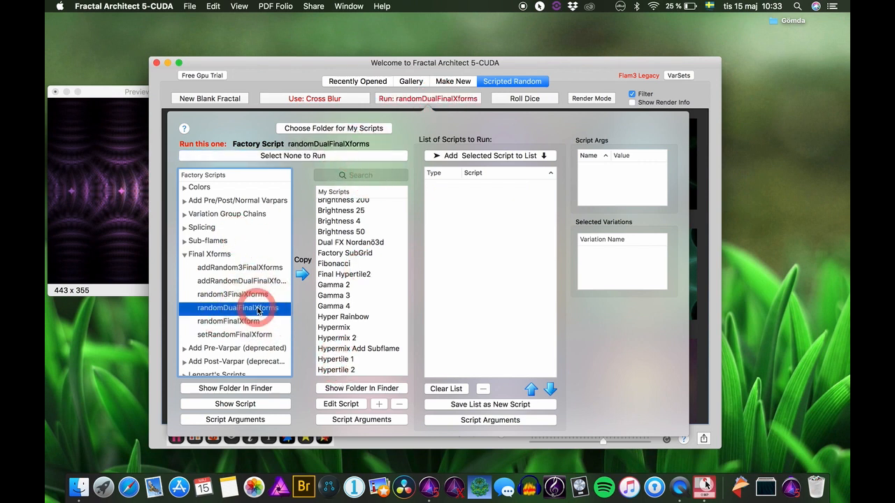
click(494, 156)
click(526, 98)
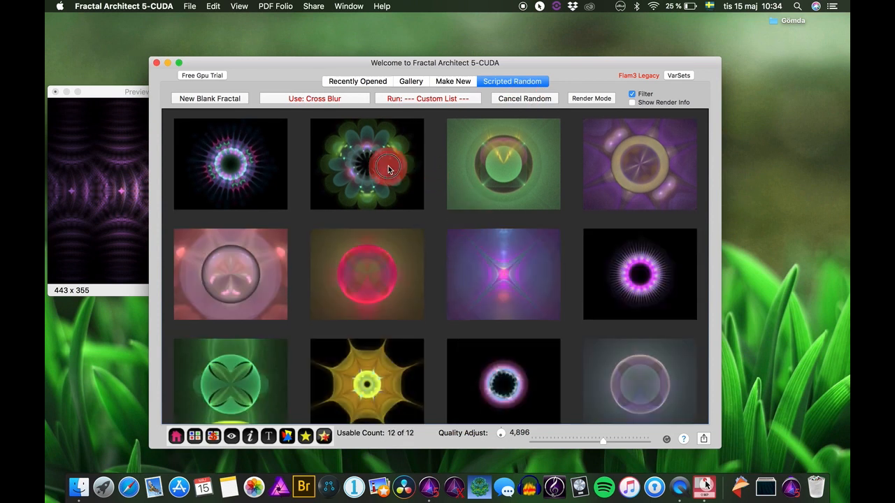
key(space)
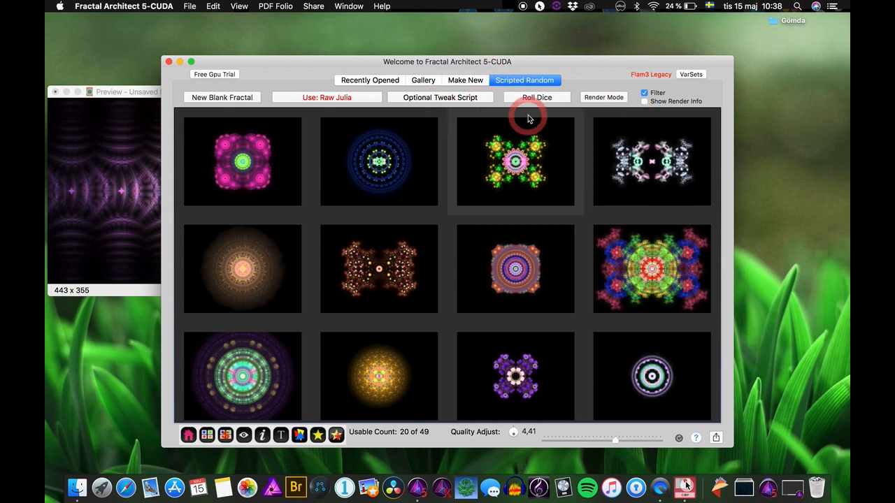
- Add the factory Sub-flames script addSubflameXform to the list of tweak scripts to run
click(452, 102)
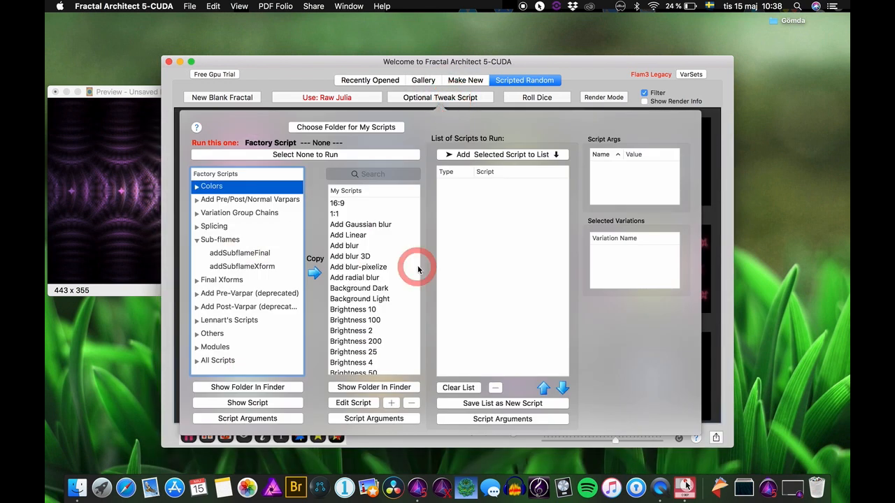
click(203, 239)
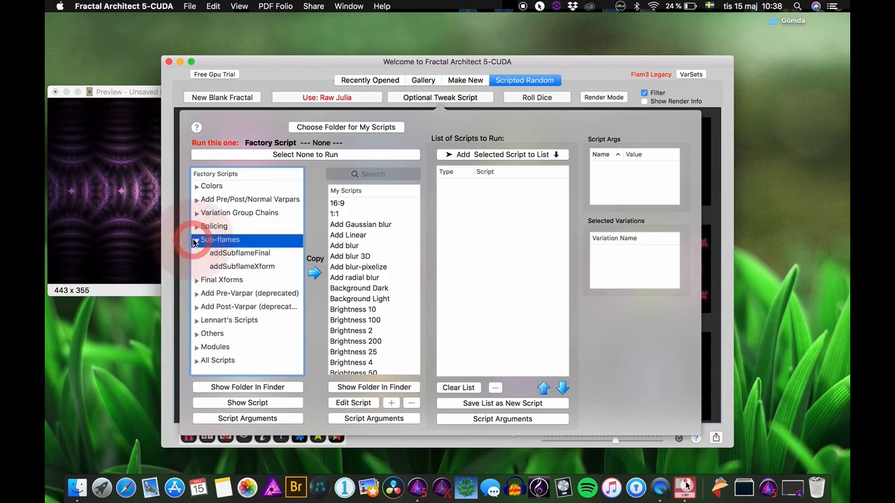
click(196, 240)
click(196, 240)
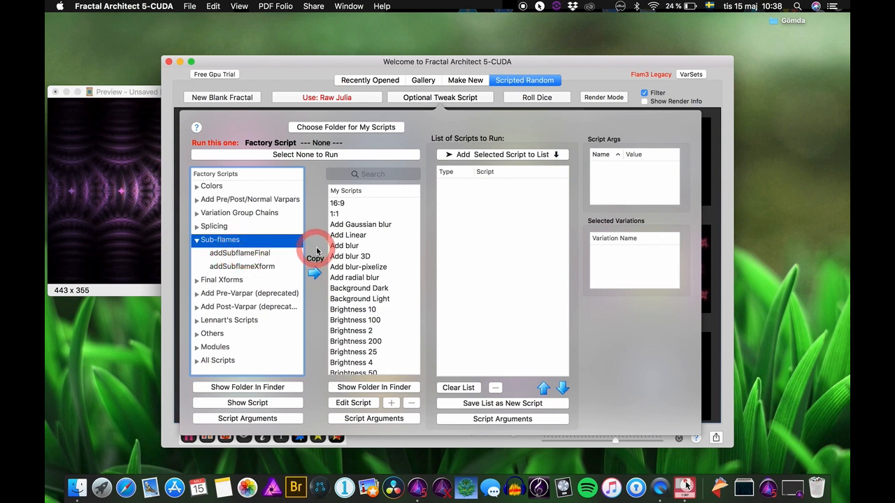
click(236, 264)
click(507, 156)
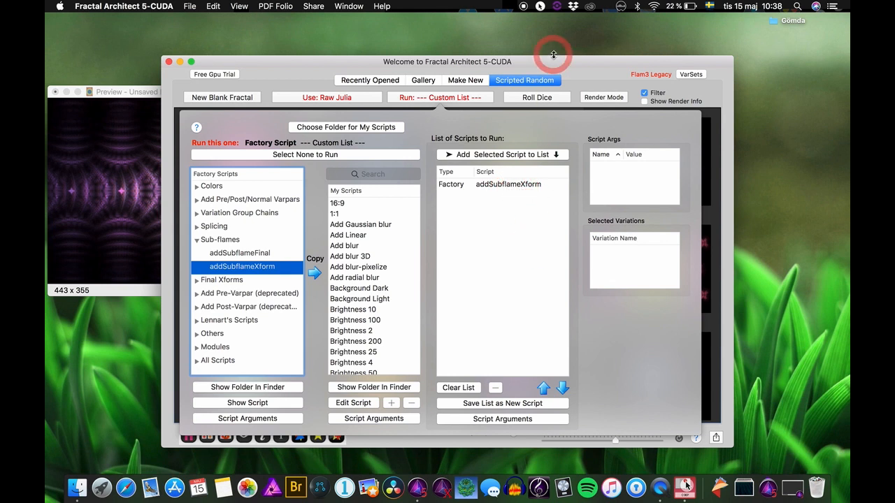
click(586, 75)
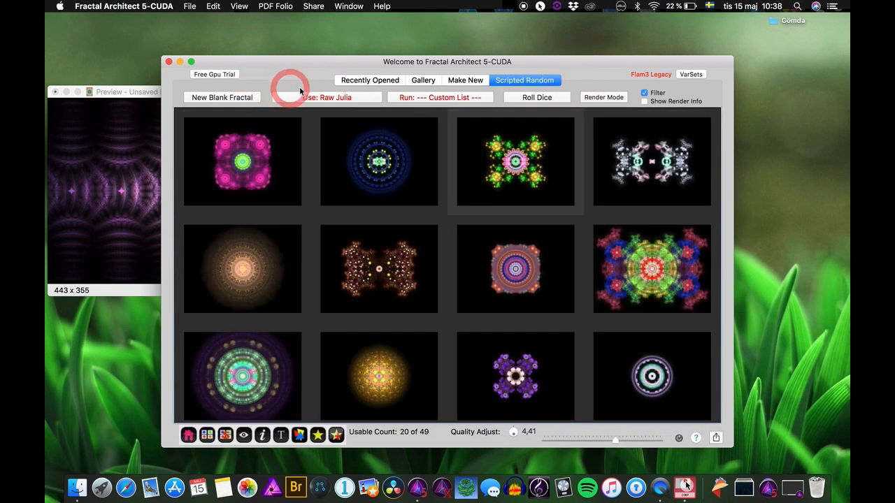
- Set the quality adjustment to 1 and generate a Raw Julia batch with the addSubflameXform tweak
click(335, 94)
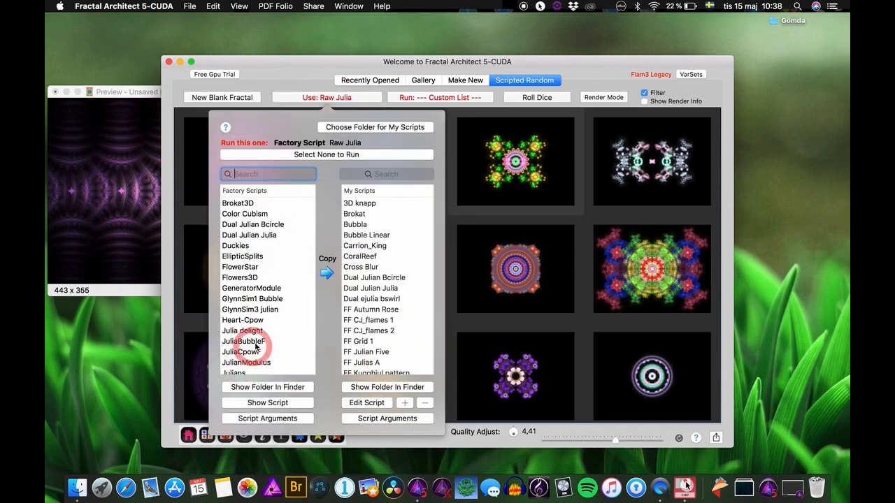
scroll(256, 346, down, 10)
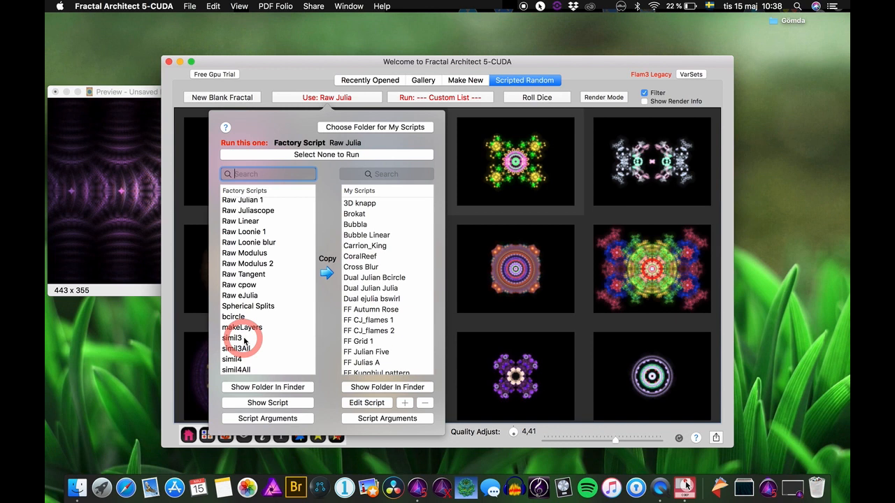
click(587, 72)
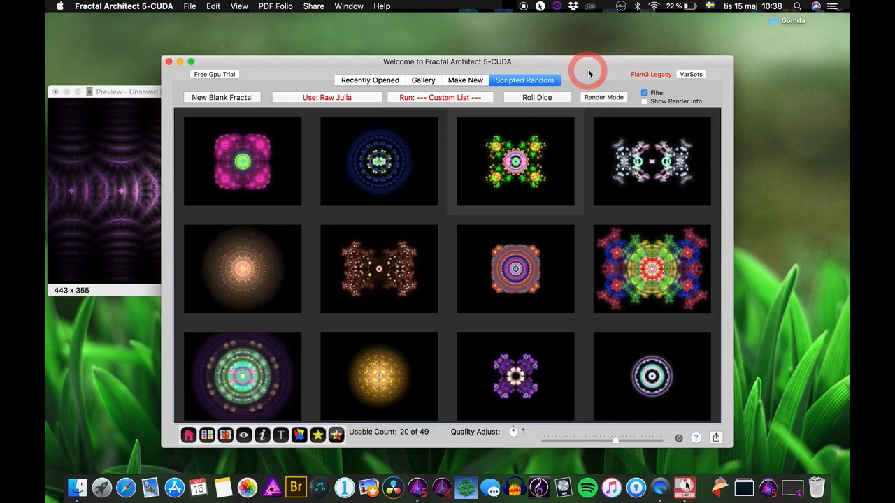
click(532, 98)
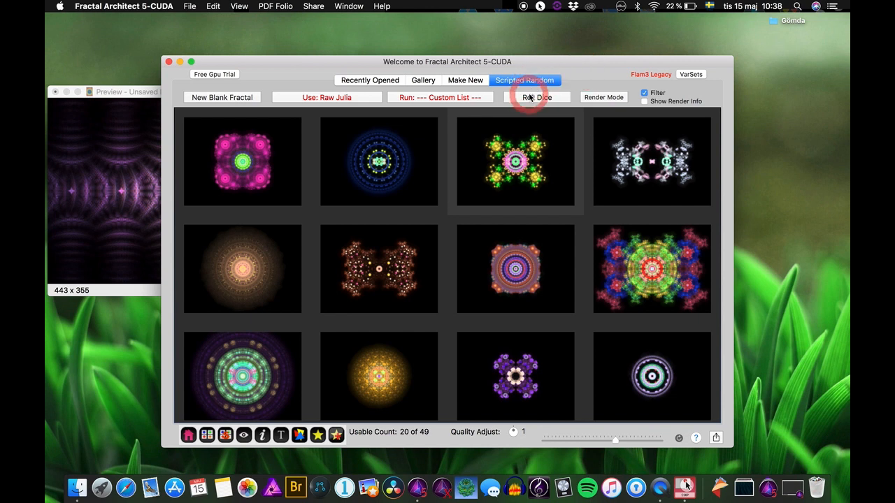
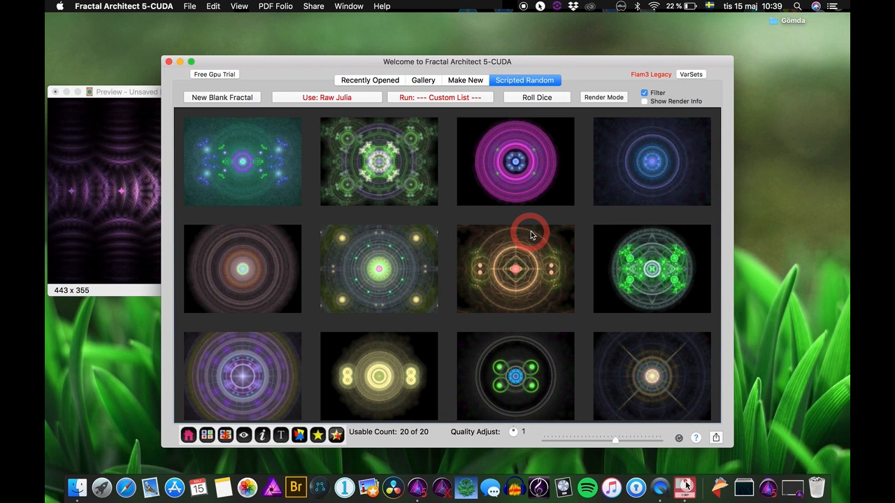
- Pass Cross Blur.lua from My Scripts as the script argument of addSubflameXform and generate a new Raw Julia batch
click(457, 98)
click(521, 184)
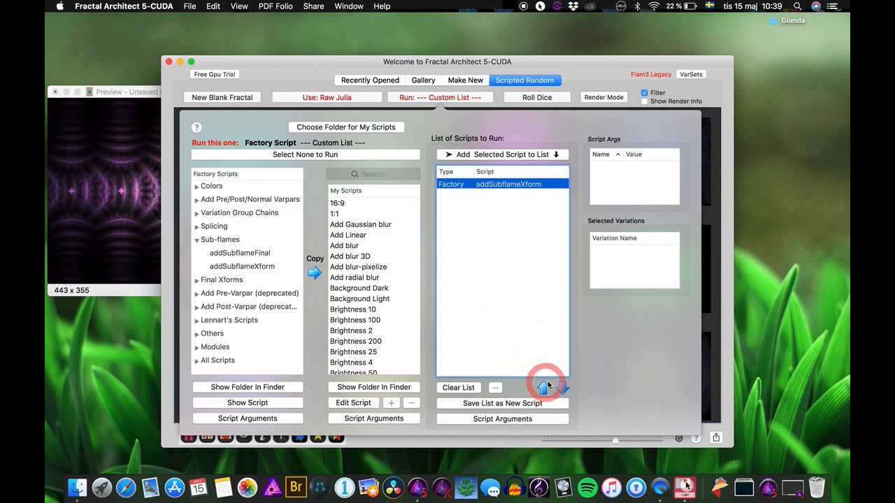
click(501, 419)
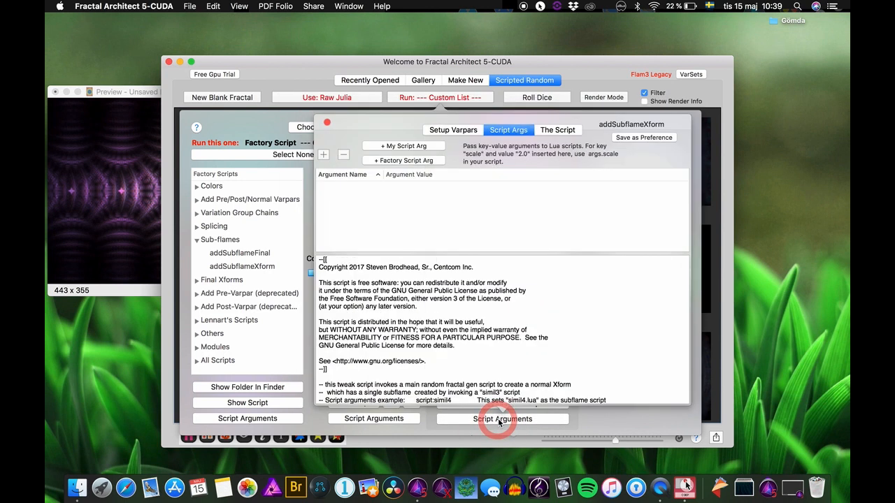
click(412, 147)
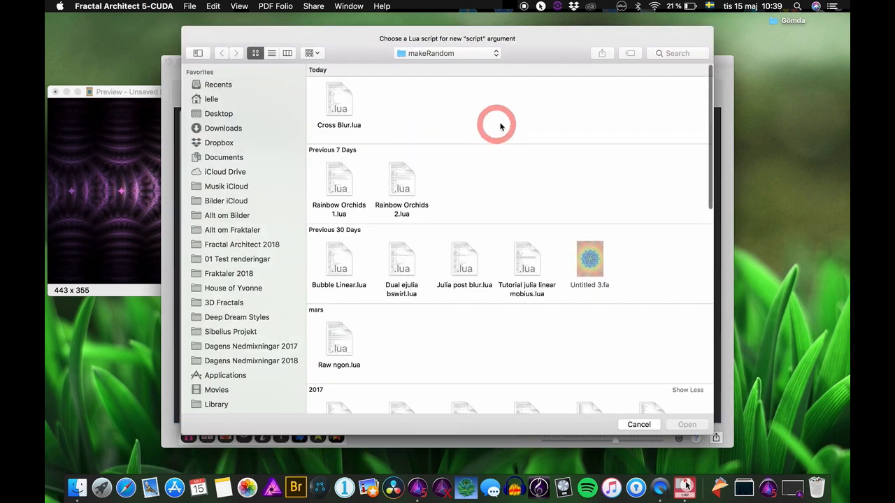
click(340, 96)
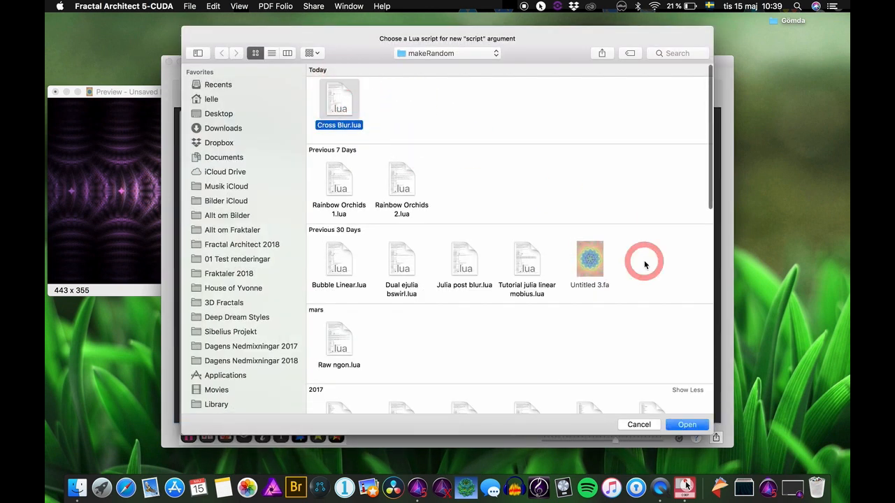
click(686, 425)
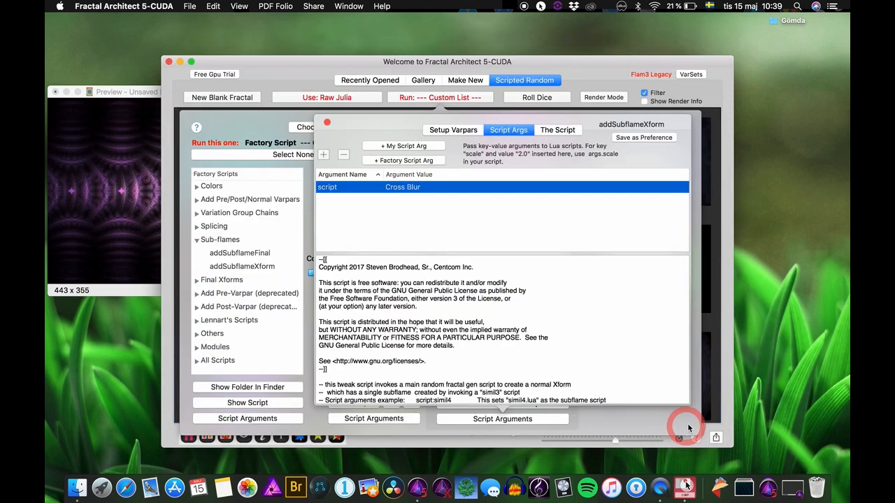
click(326, 122)
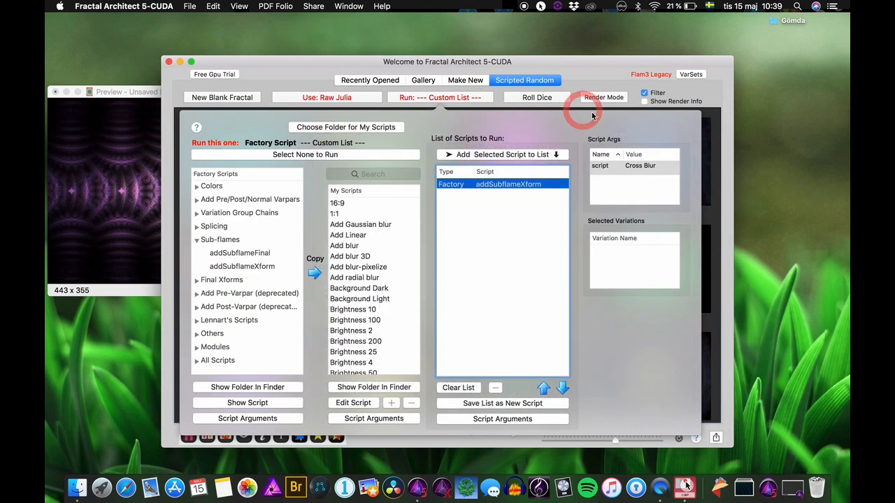
click(543, 98)
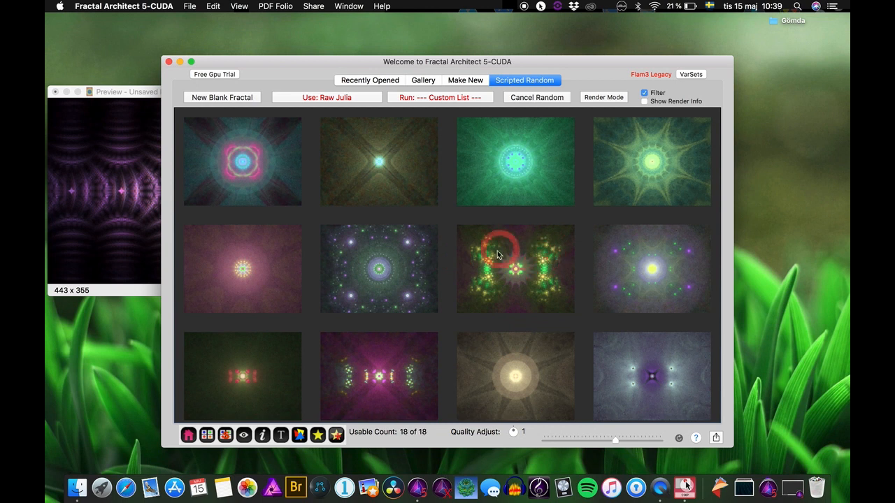
scroll(492, 295, down, 5)
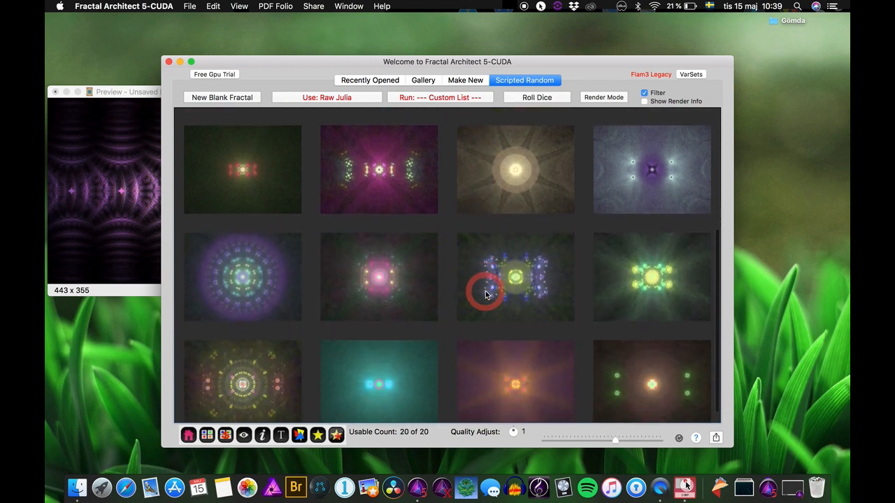
- Raise the quality adjustment to 4,747 and generate another Raw Julia batch with the Cross Blur subflame
click(513, 431)
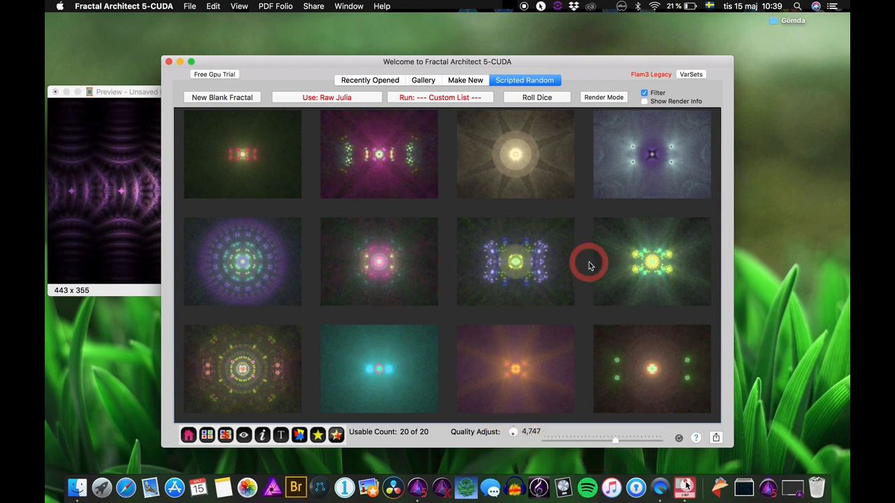
click(546, 98)
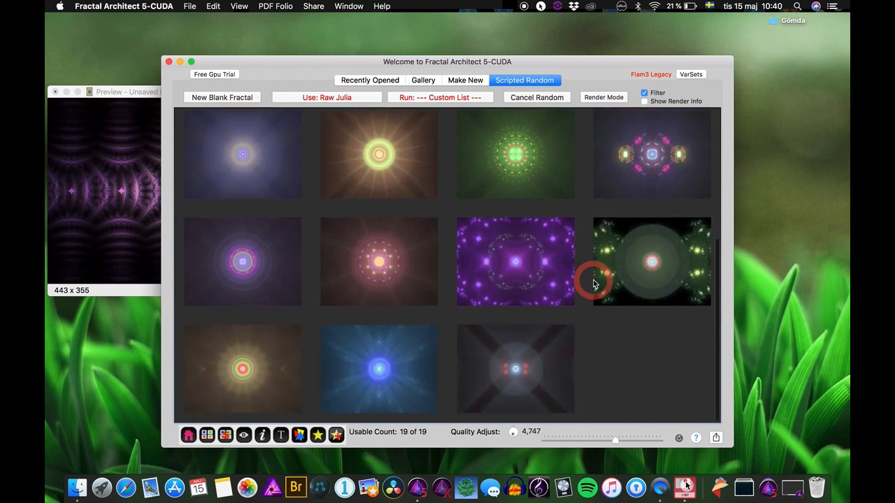
scroll(593, 283, down, 1)
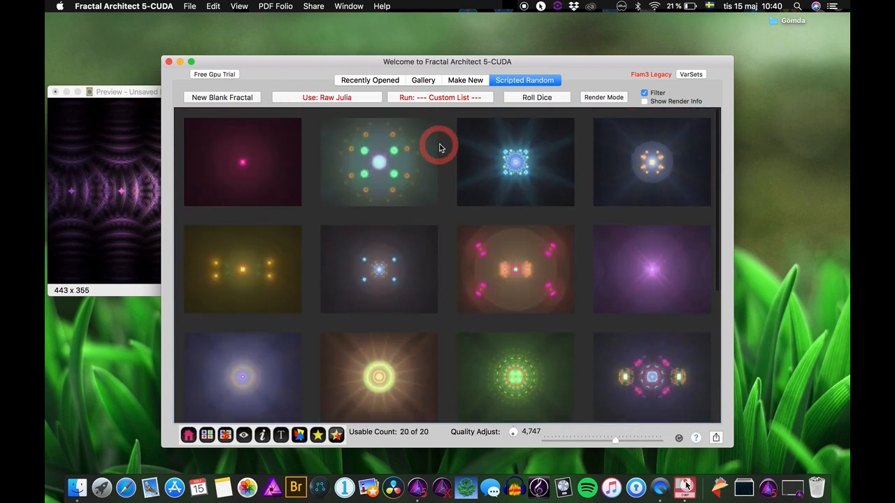
- Remove the Cross Blur script argument from the addSubflameXform tweak script
click(439, 97)
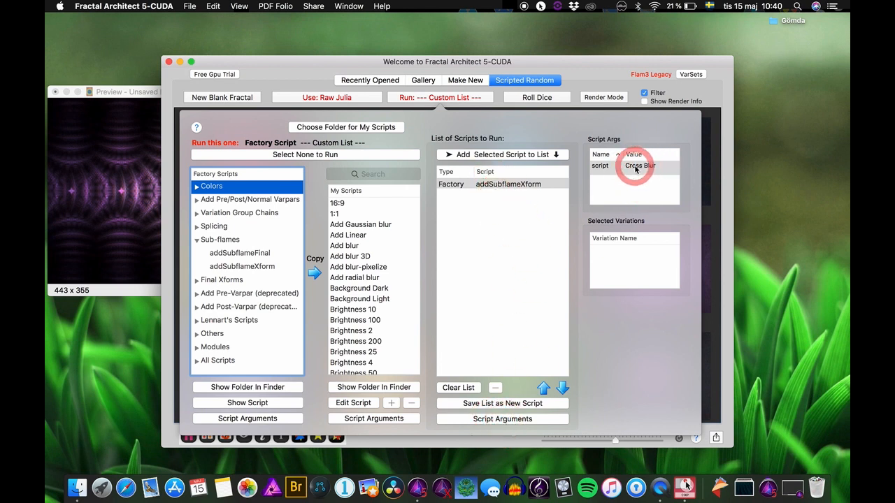
click(502, 419)
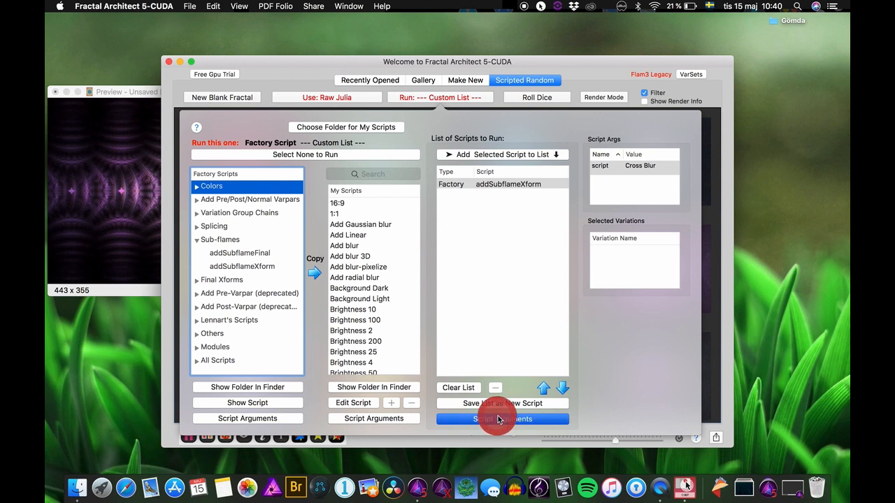
click(343, 154)
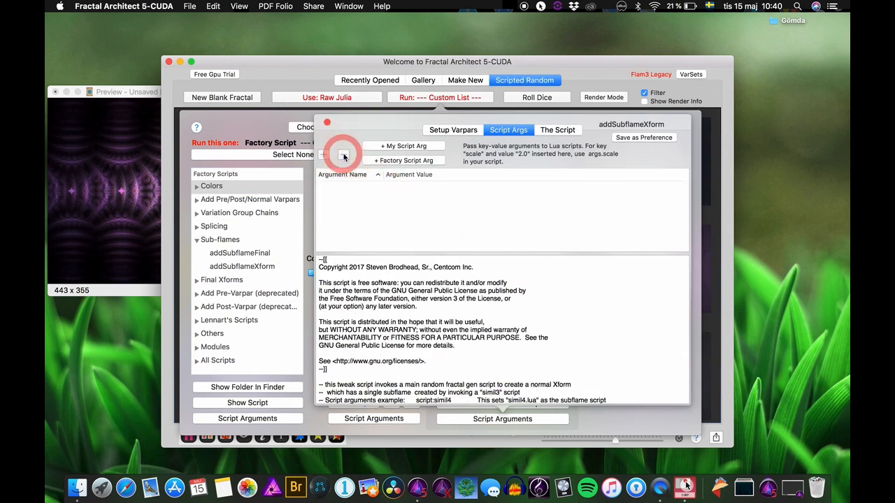
- Pass Raw eJulia.lua from My Scripts as the script argument of addSubflameXform and generate a Raw Julia batch
click(404, 146)
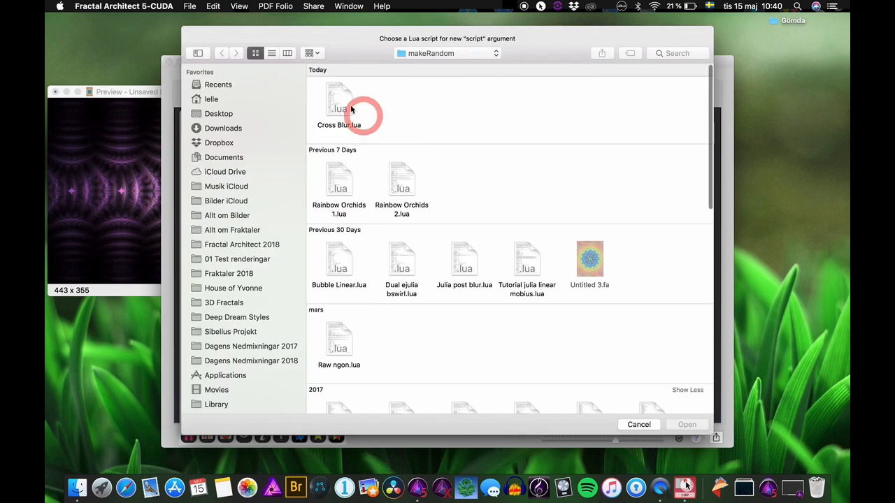
scroll(509, 357, down, 10)
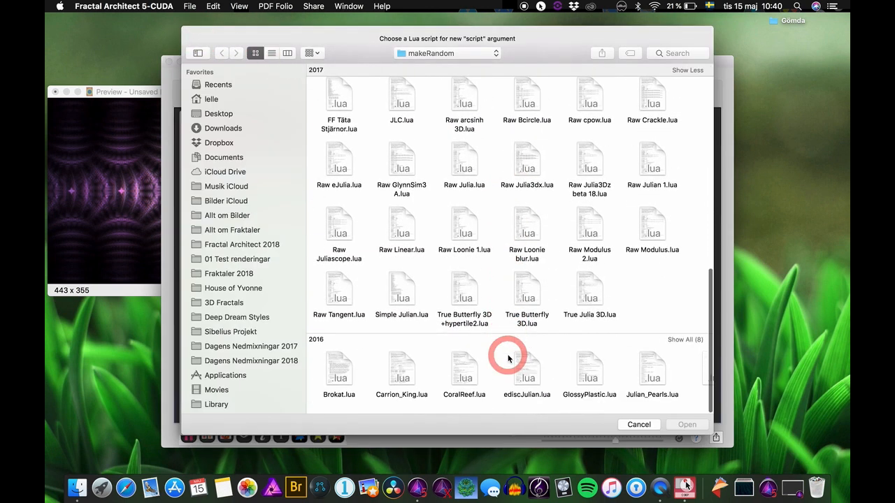
scroll(508, 359, up, 1)
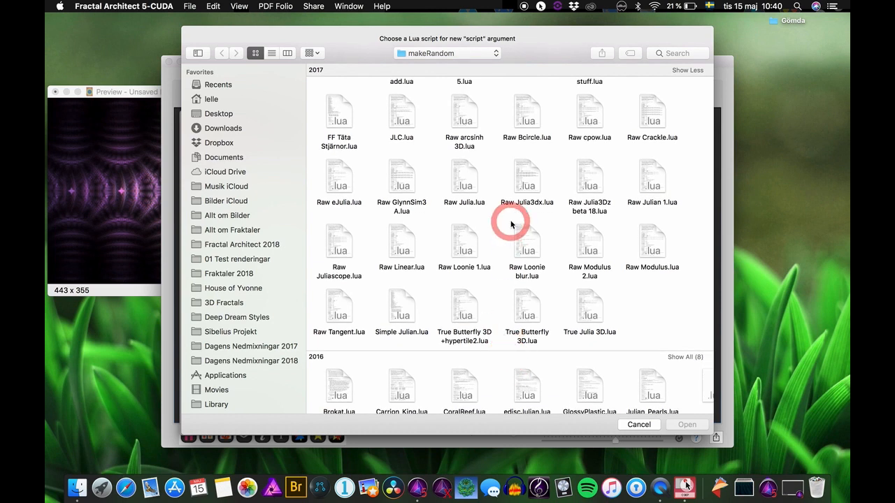
click(334, 180)
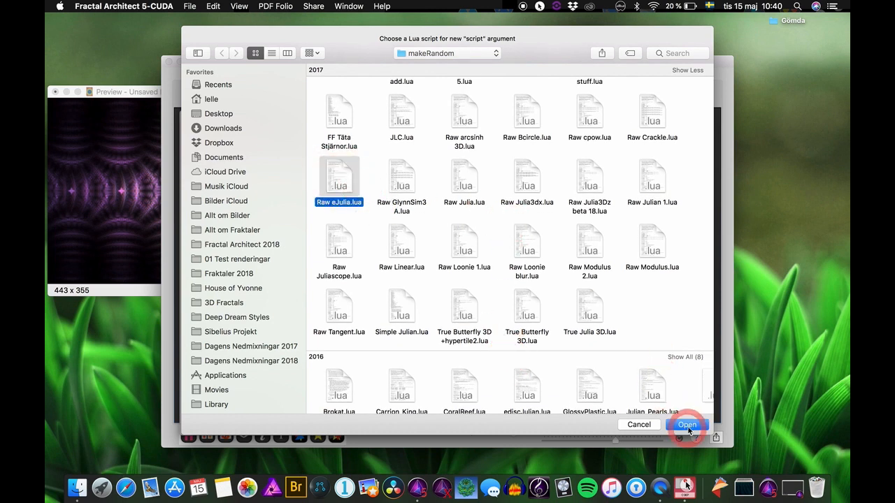
click(687, 425)
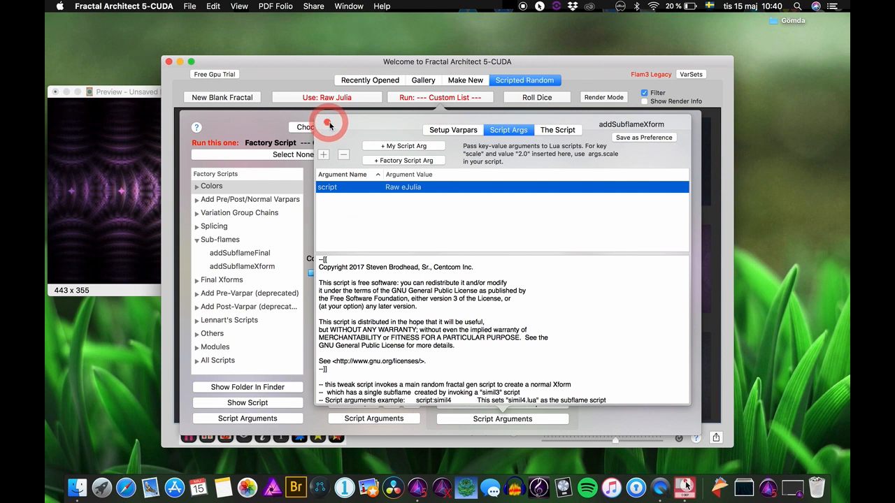
click(329, 125)
click(544, 97)
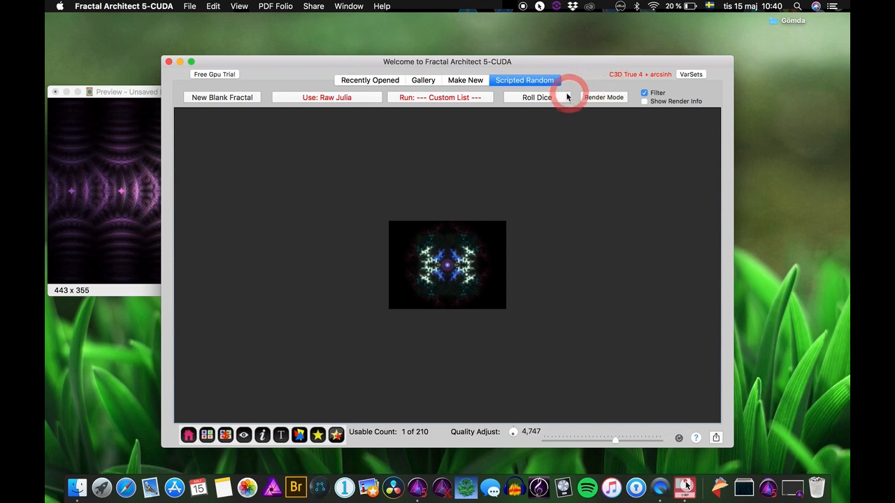
- Generate another Raw Julia batch, turning off the filter for unusable fractals, and stop the run
click(541, 97)
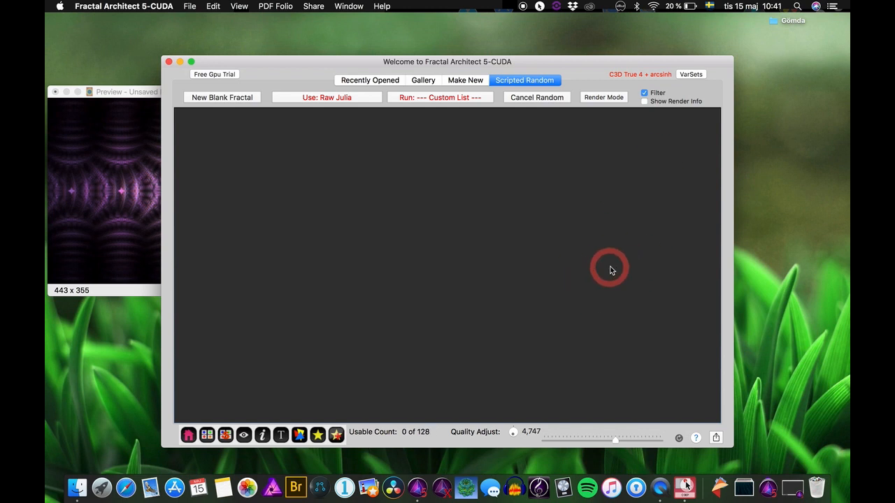
click(644, 94)
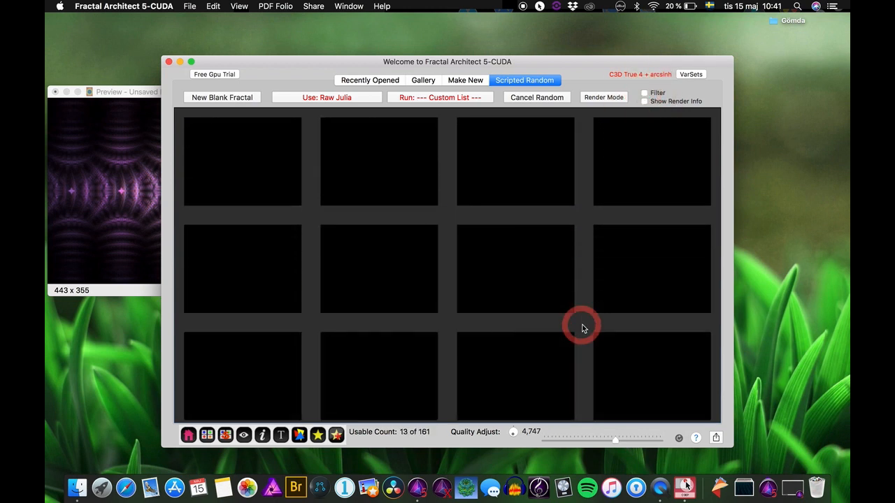
click(560, 96)
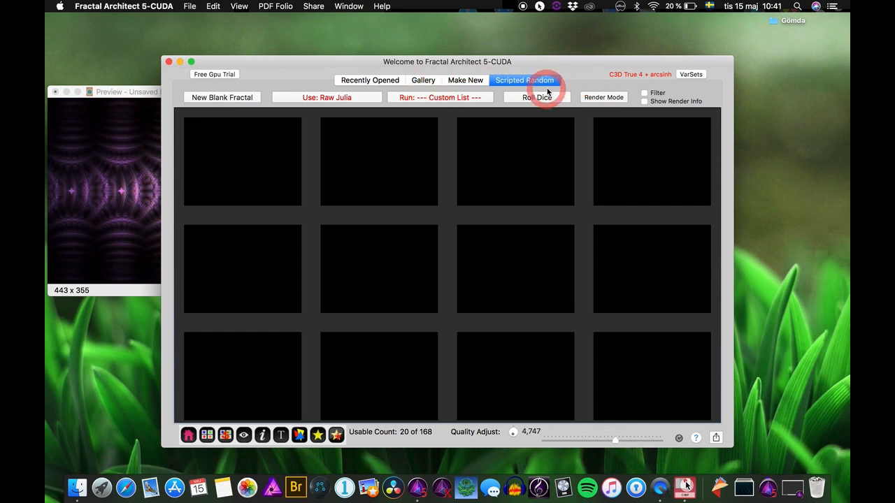
- Switch the active variation set to F3 Maj 2018
click(696, 76)
click(636, 46)
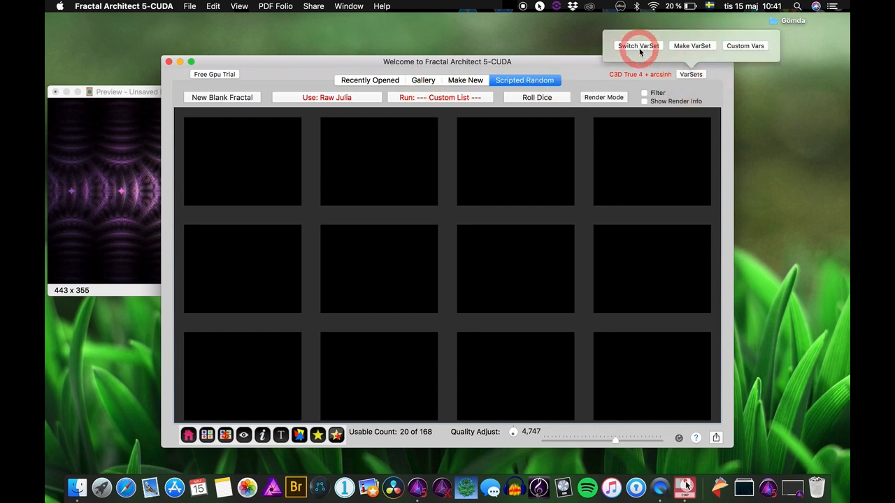
scroll(480, 201, down, 10)
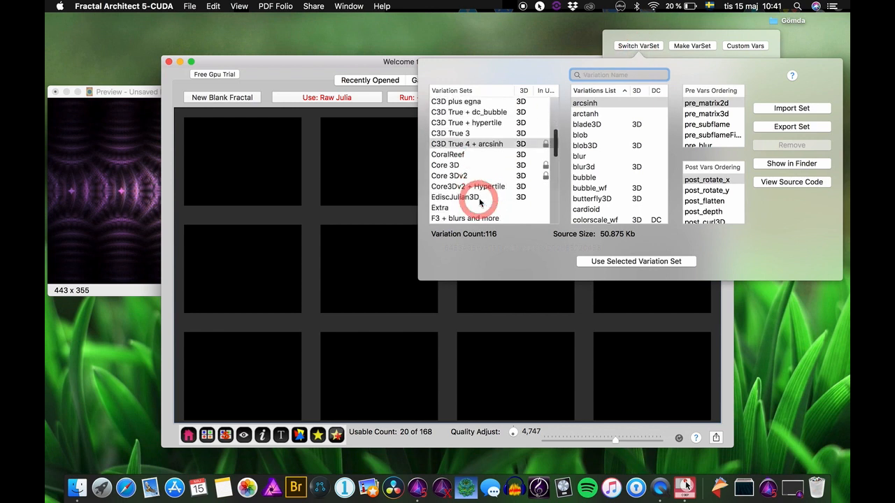
scroll(480, 201, down, 8)
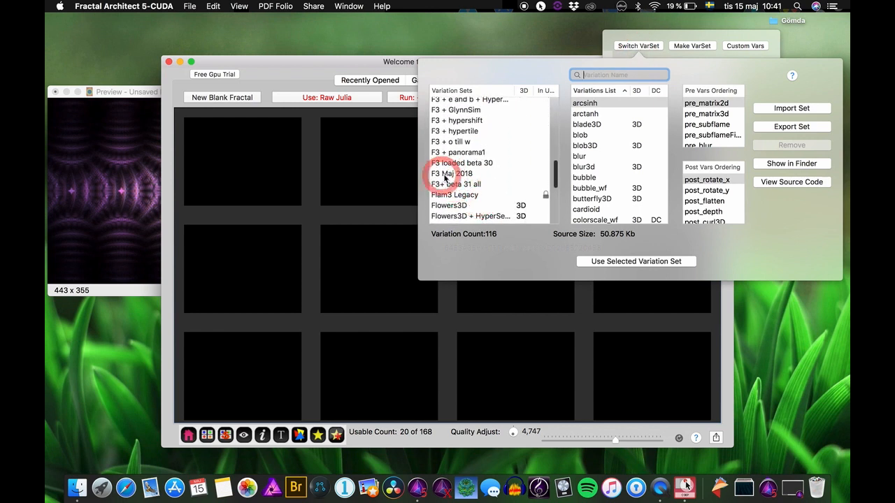
click(449, 175)
click(623, 274)
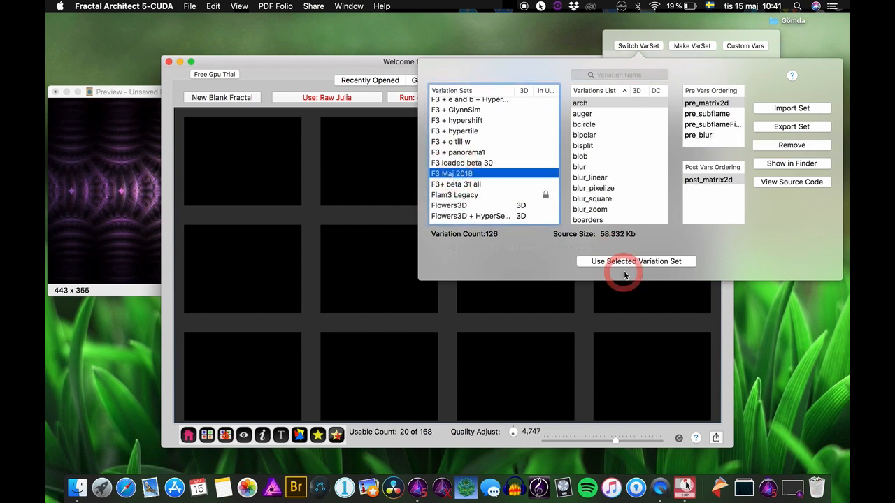
click(643, 265)
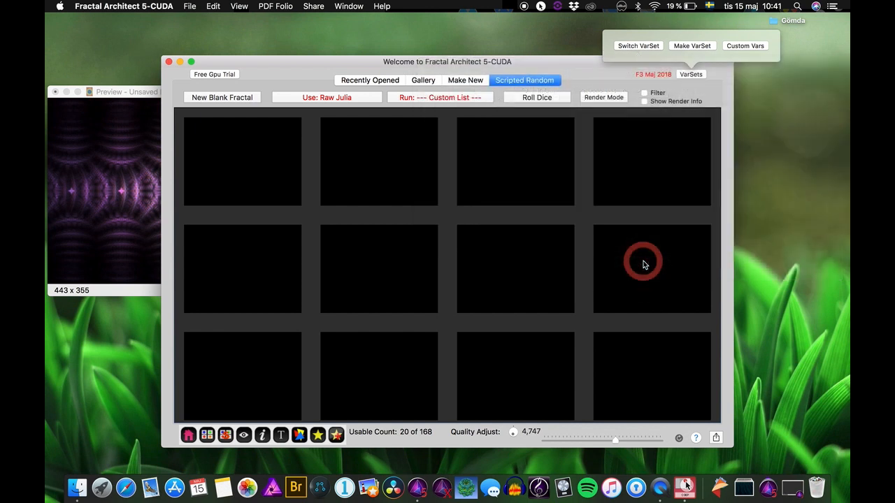
click(579, 76)
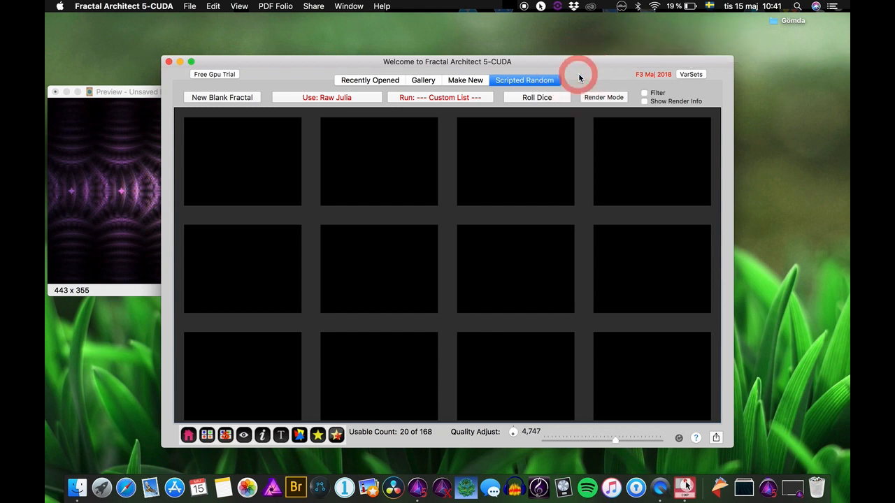
- Check addSubflameXform's script argument and generate a Raw Julia batch, turning the unusable-fractal filter back on before stopping the run
click(443, 98)
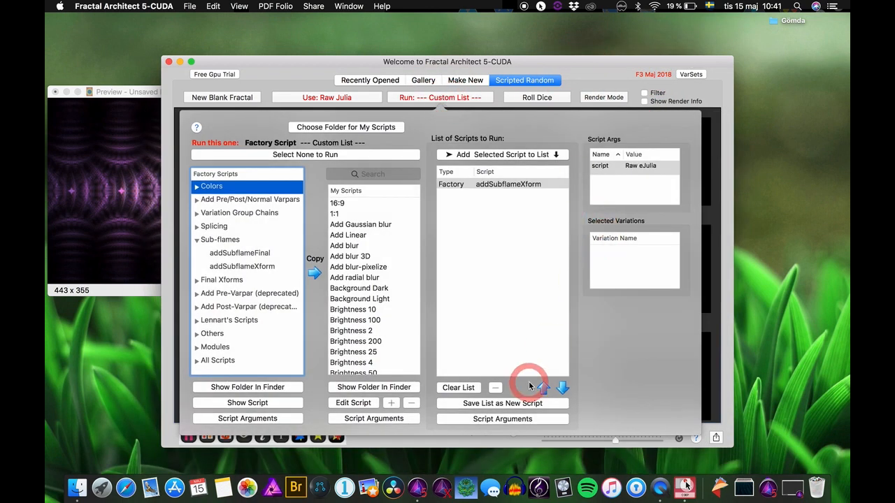
click(502, 419)
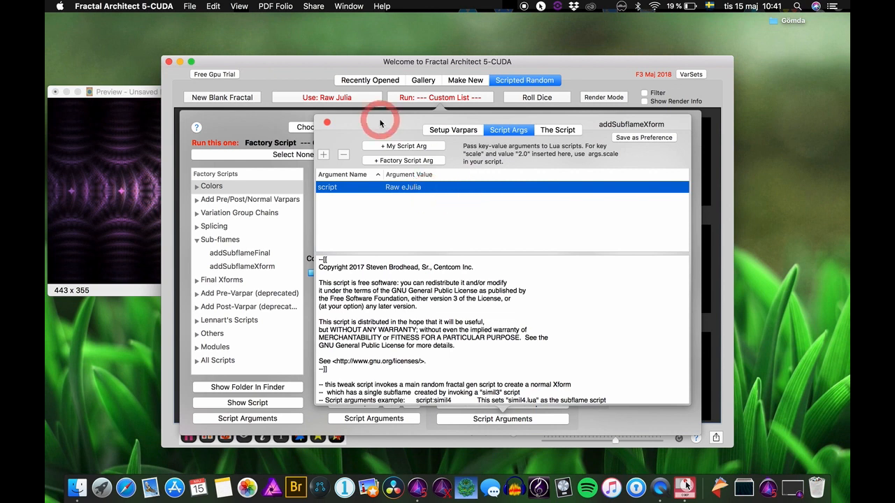
click(328, 124)
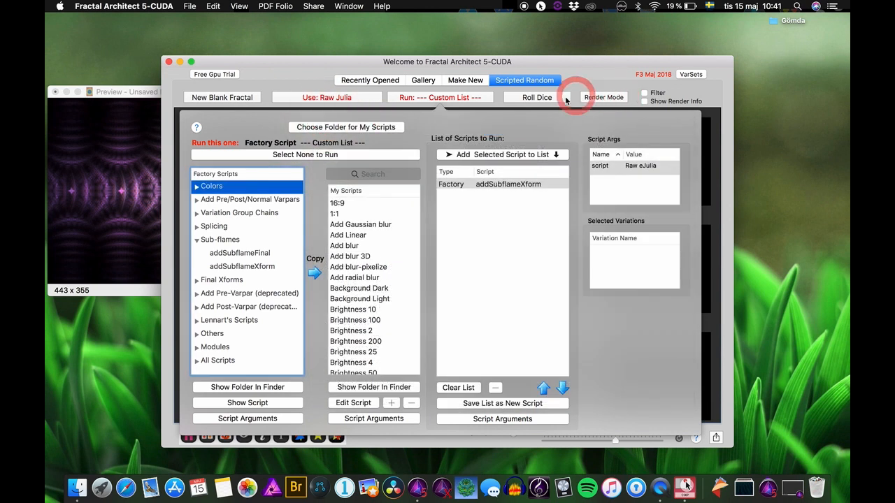
click(537, 97)
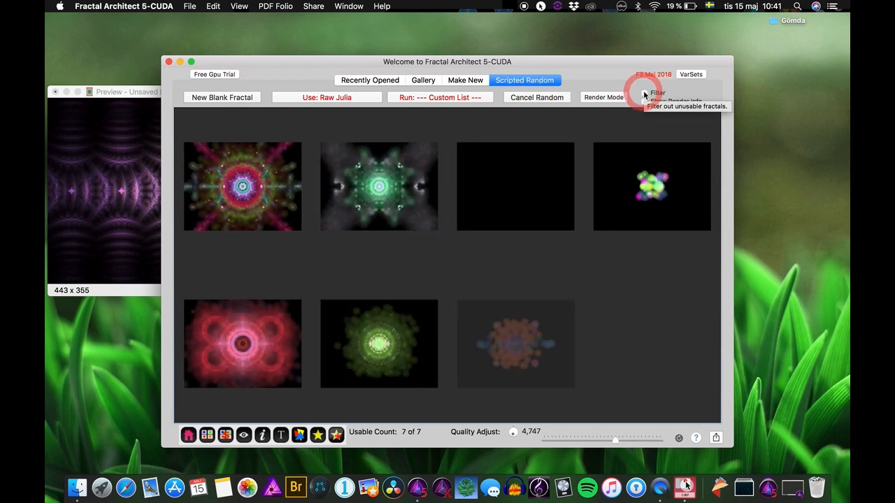
click(645, 94)
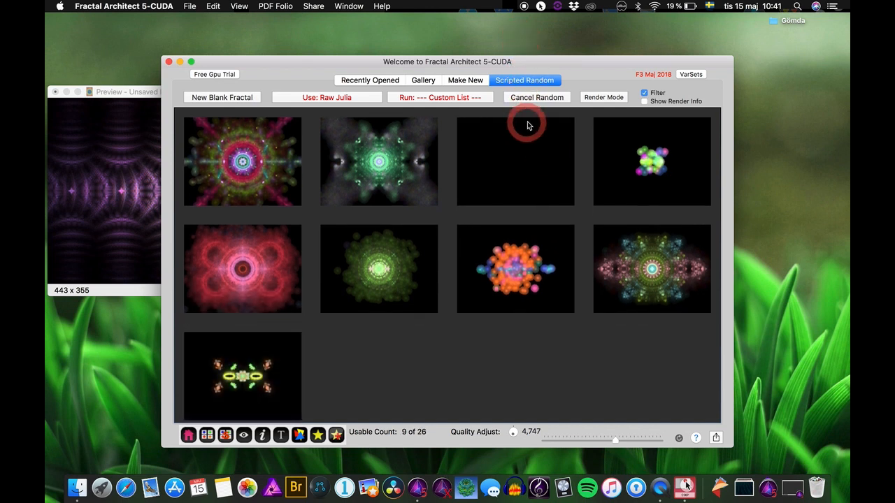
click(536, 98)
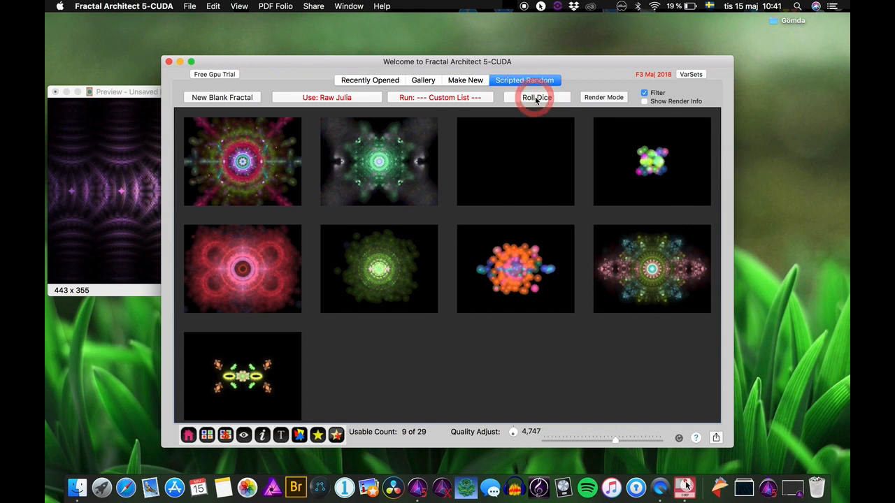
- Replace the Raw eJulia script argument of addSubflameXform with FlowerStar.lua from the factory scripts
click(442, 98)
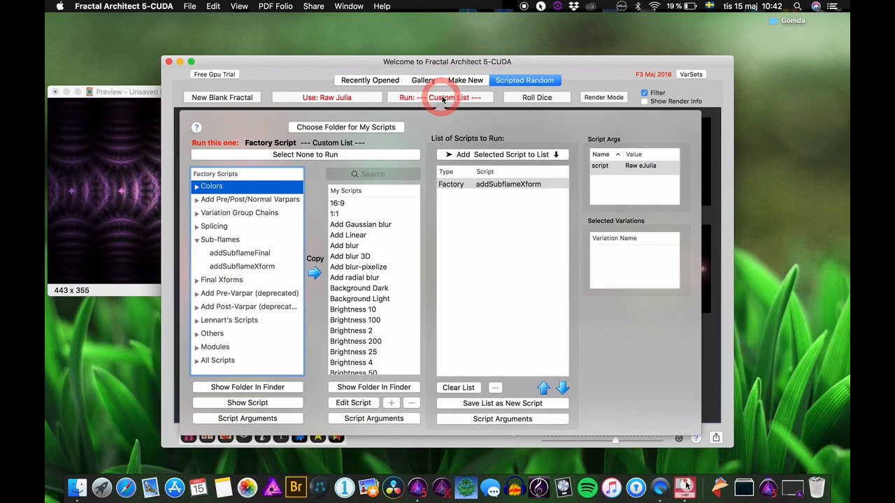
click(516, 419)
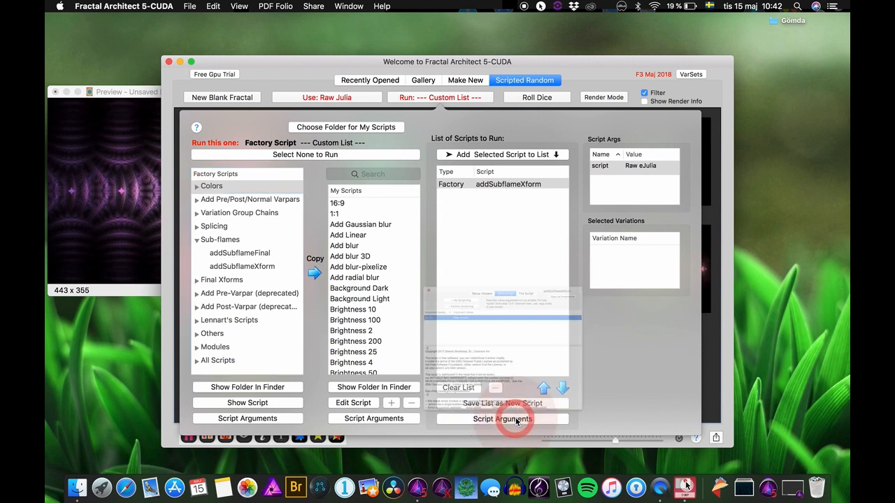
click(343, 154)
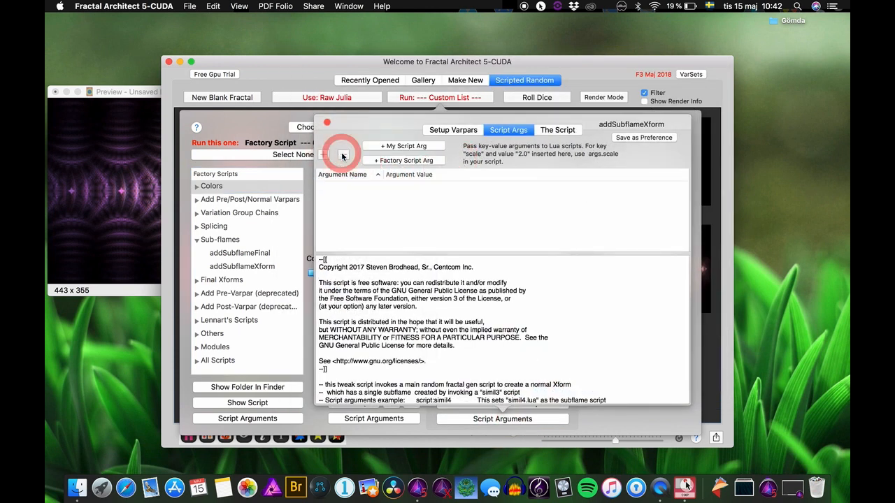
click(413, 161)
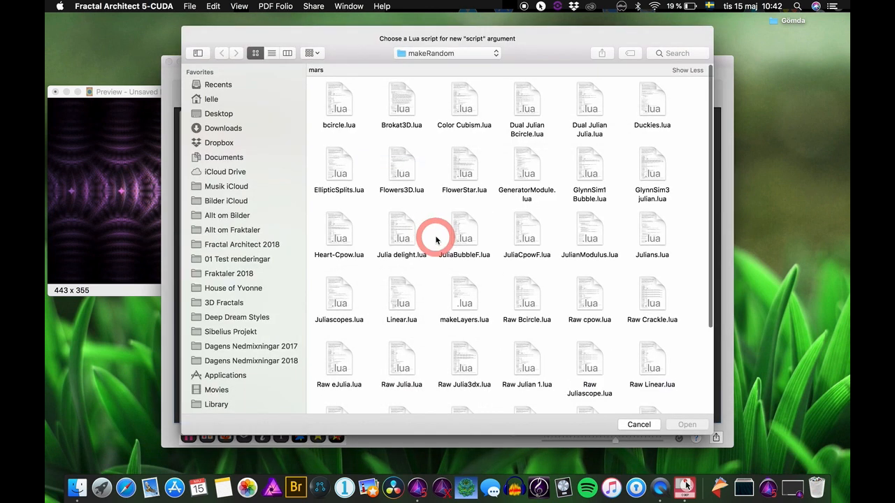
scroll(531, 292, down, 2)
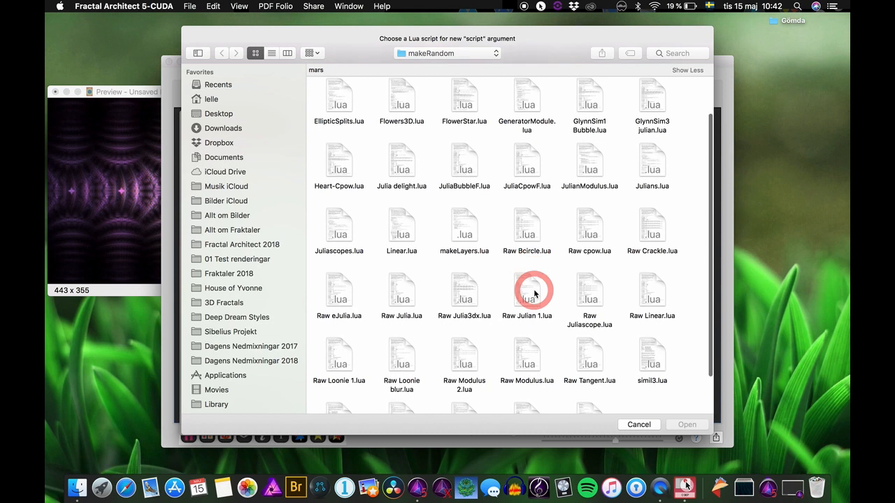
click(464, 98)
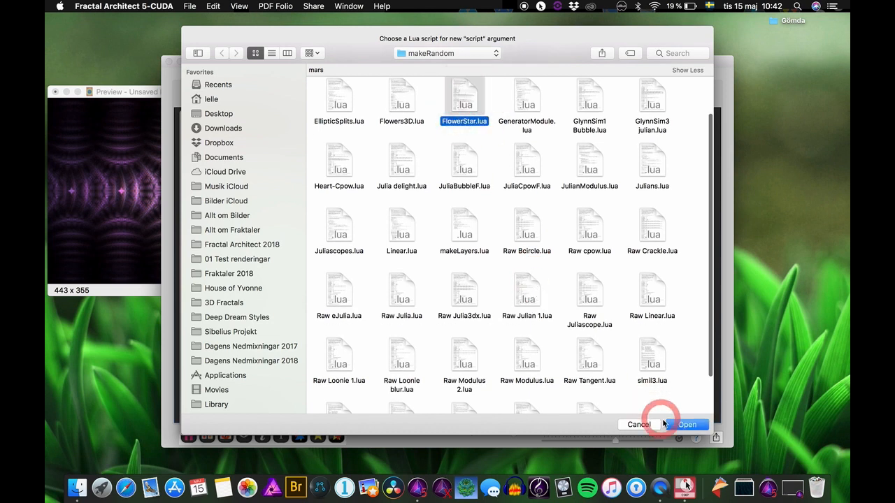
click(687, 424)
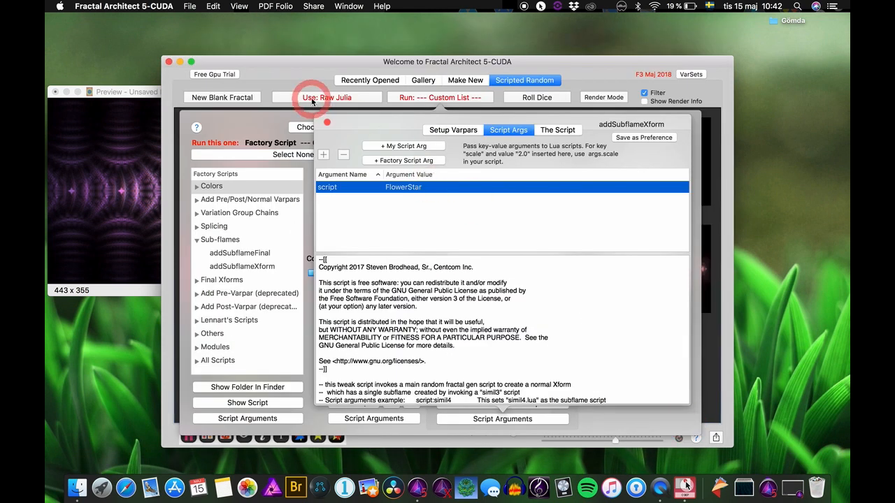
click(325, 123)
- Generate a Raw Julia batch with the FlowerStar subflame and look through the resulting fractals
click(557, 97)
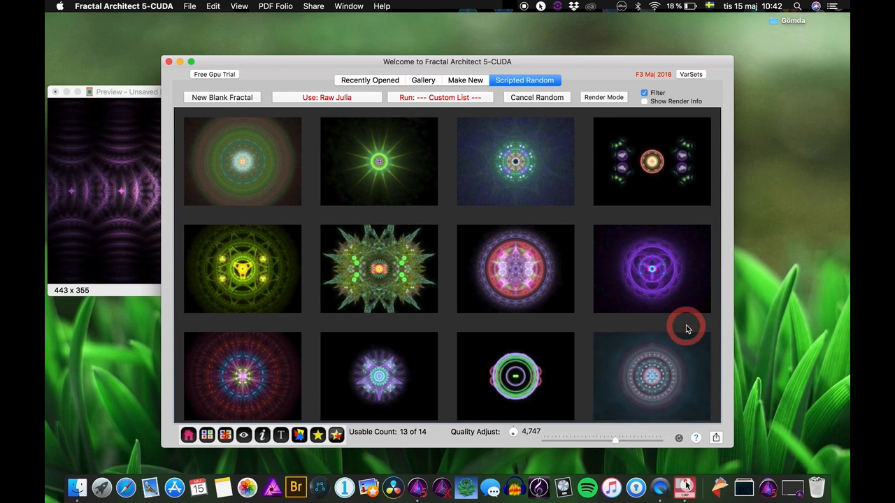
scroll(686, 327, down, 4)
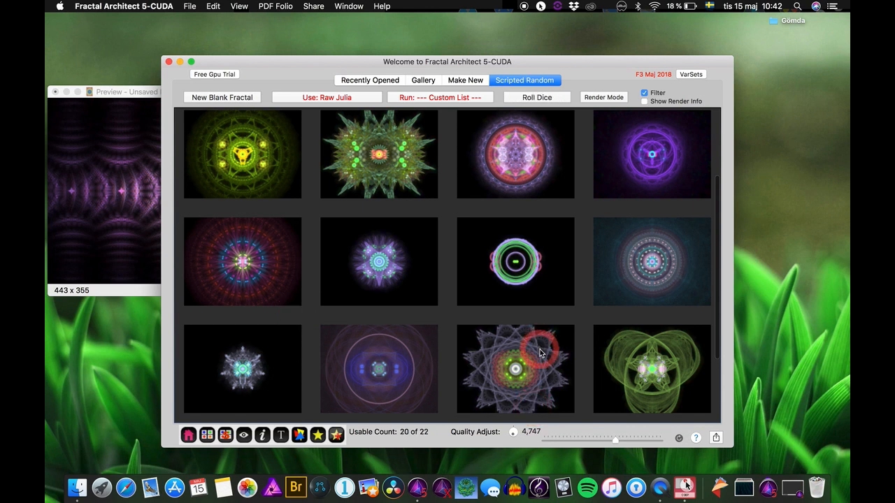
scroll(471, 233, up, 3)
- Remove the FlowerStar script argument from the addSubflameXform tweak script
click(451, 98)
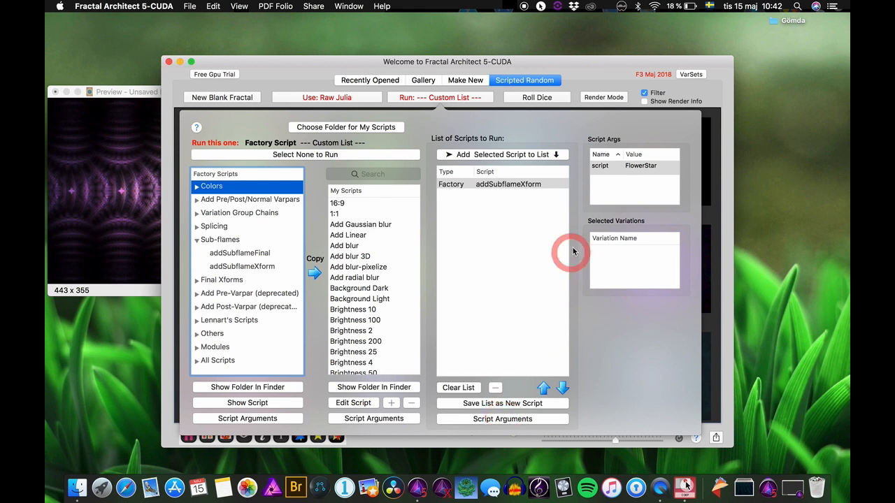
click(500, 419)
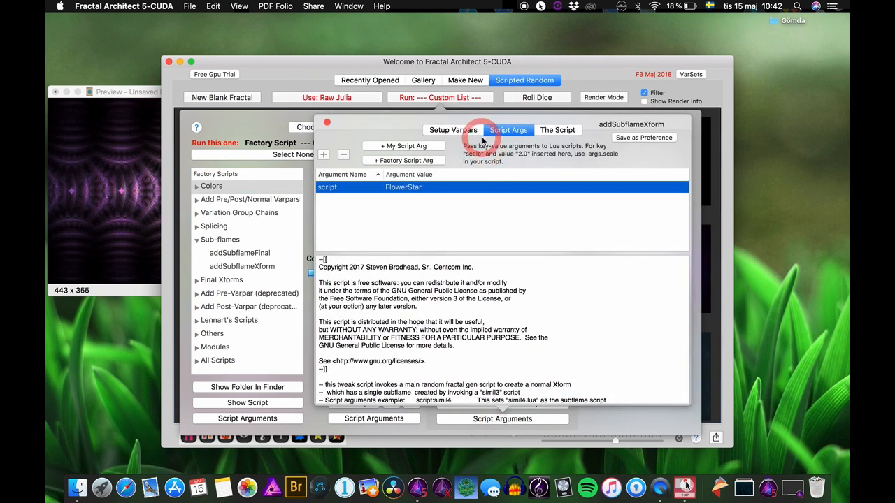
click(343, 155)
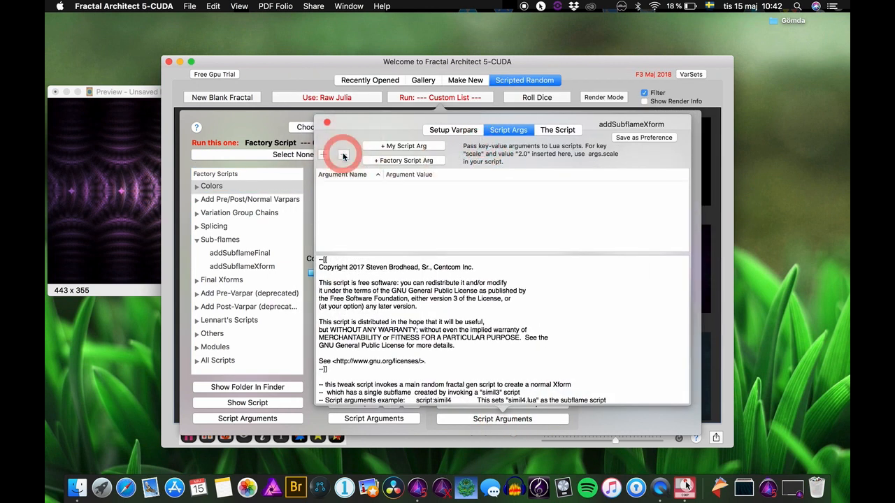
- Add StarTwist.lua from the personal scripts as addSubflameXform's script argument and generate a Raw Julia batch
click(405, 146)
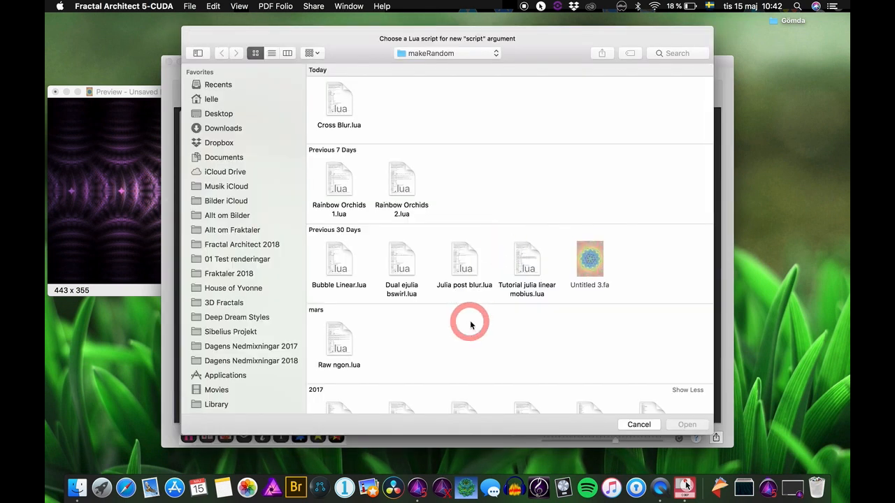
click(311, 54)
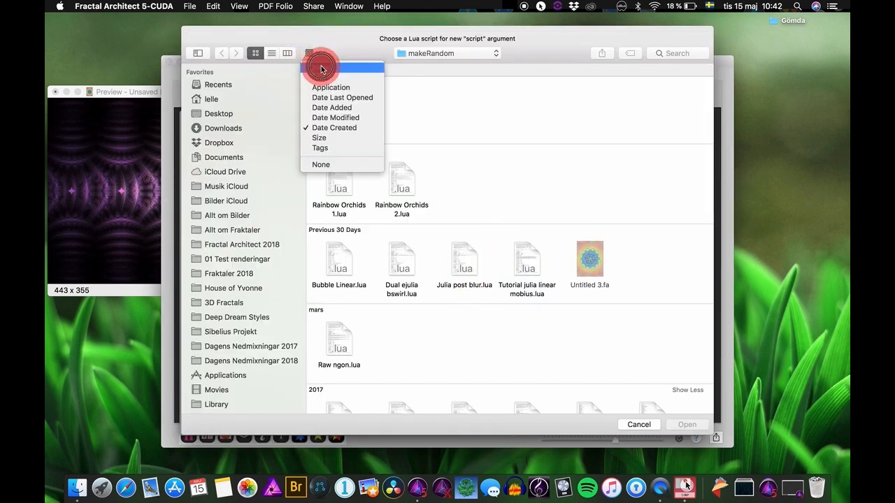
click(320, 67)
scroll(475, 254, down, 10)
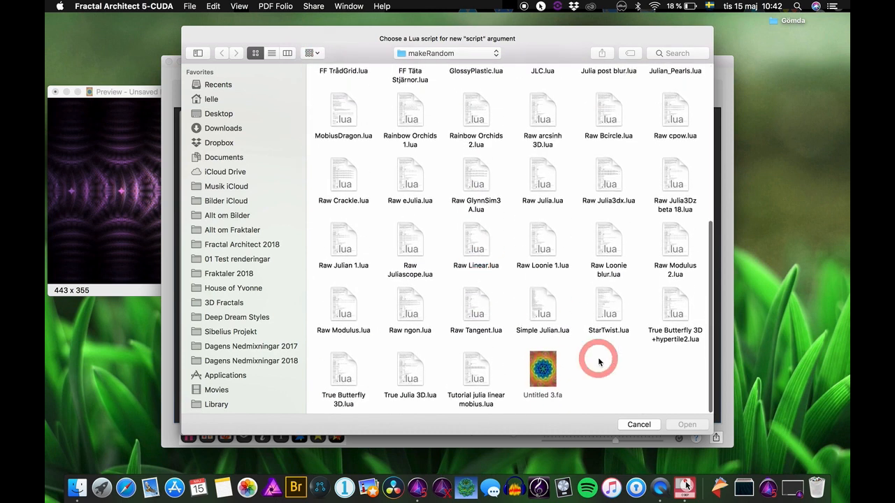
click(610, 304)
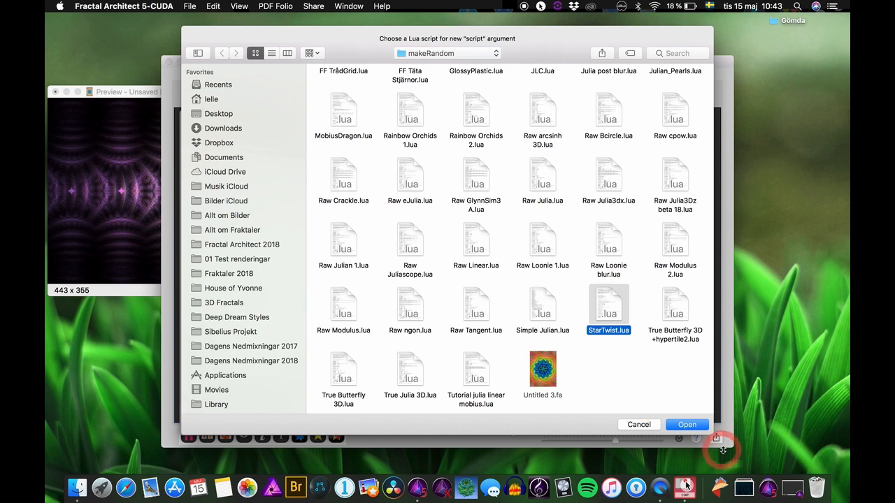
click(687, 424)
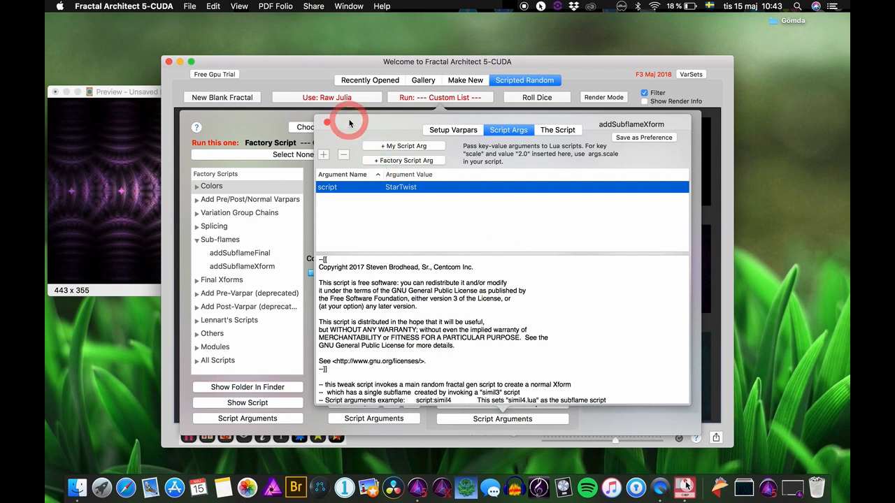
click(328, 123)
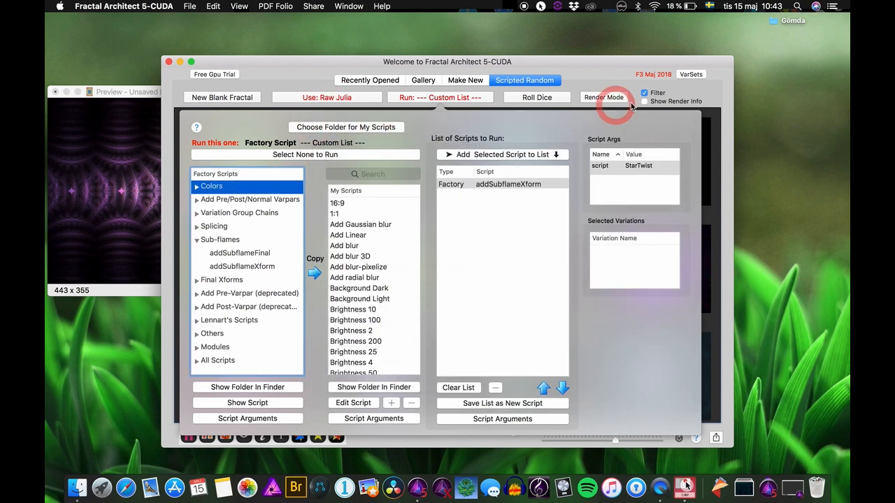
click(538, 98)
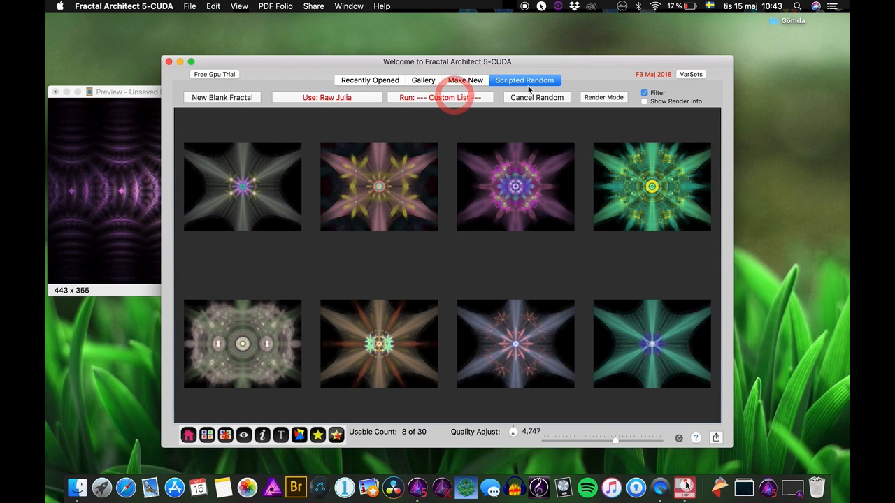
- Clear the tweak script list and add the factory script addSubflameFinal to it
click(432, 97)
click(363, 158)
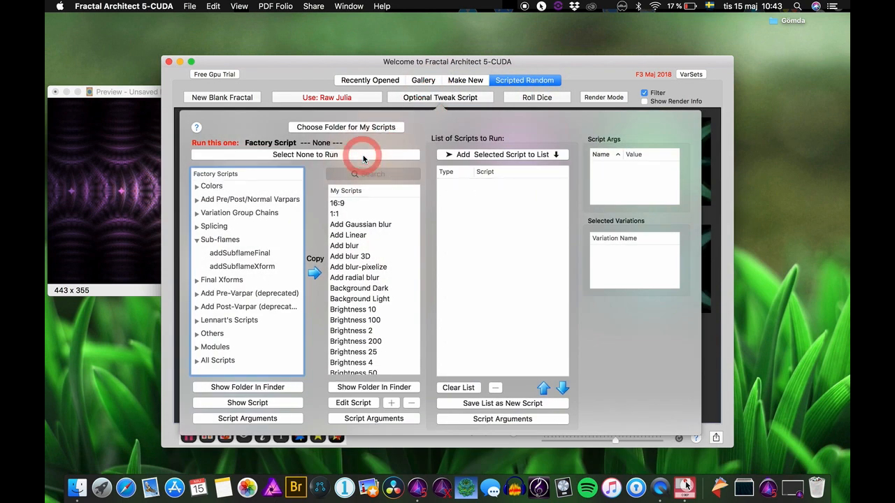
click(244, 254)
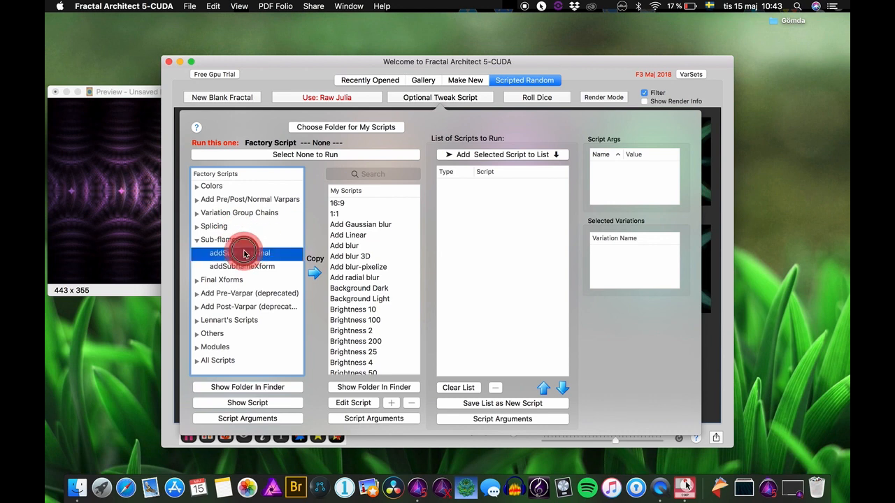
click(488, 155)
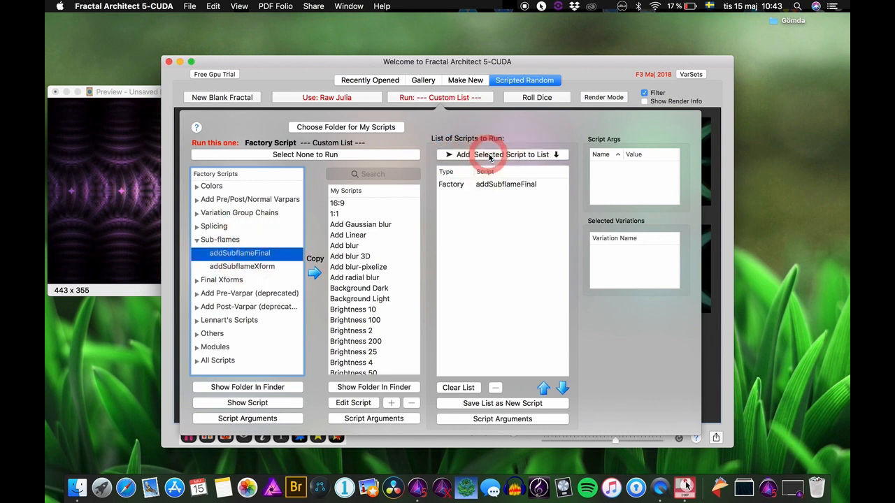
- Give addSubflameFinal the personal script StarTwist.lua as its script argument
click(509, 185)
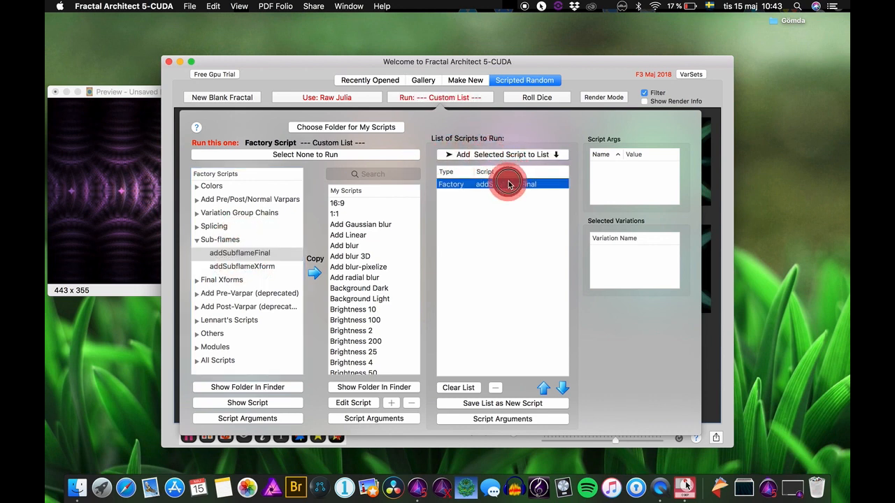
click(506, 421)
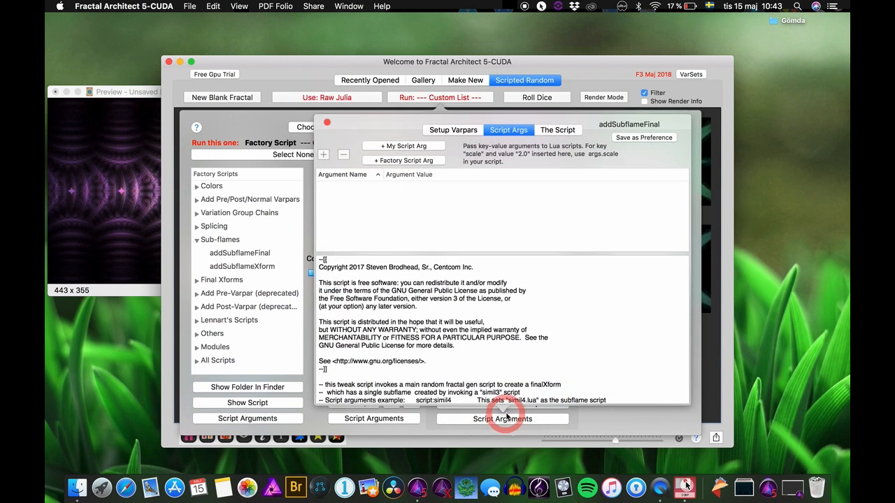
click(403, 145)
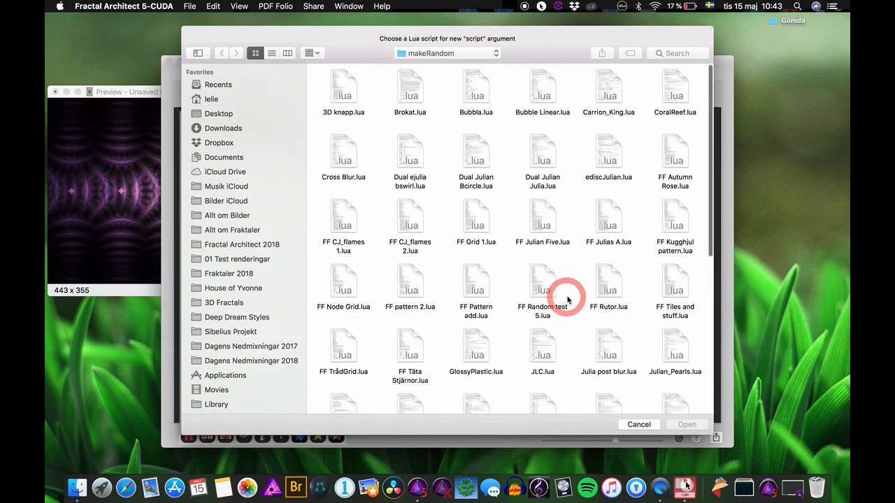
scroll(567, 300, down, 5)
click(608, 307)
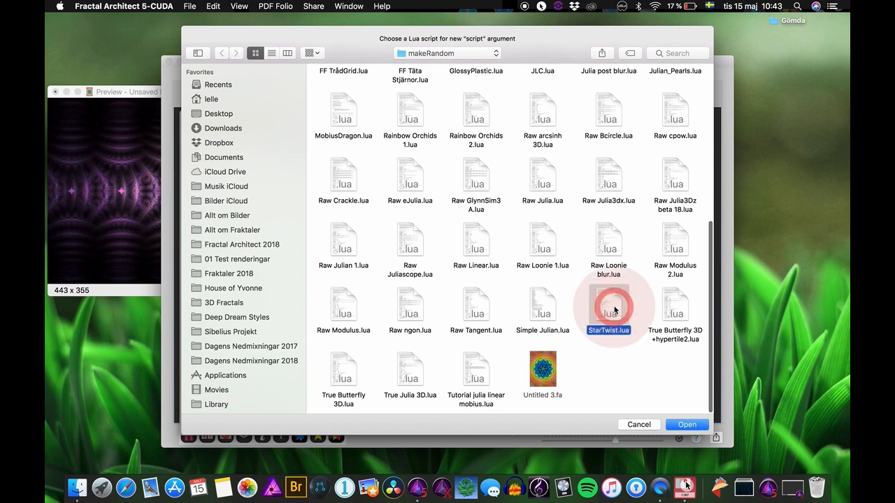
click(699, 426)
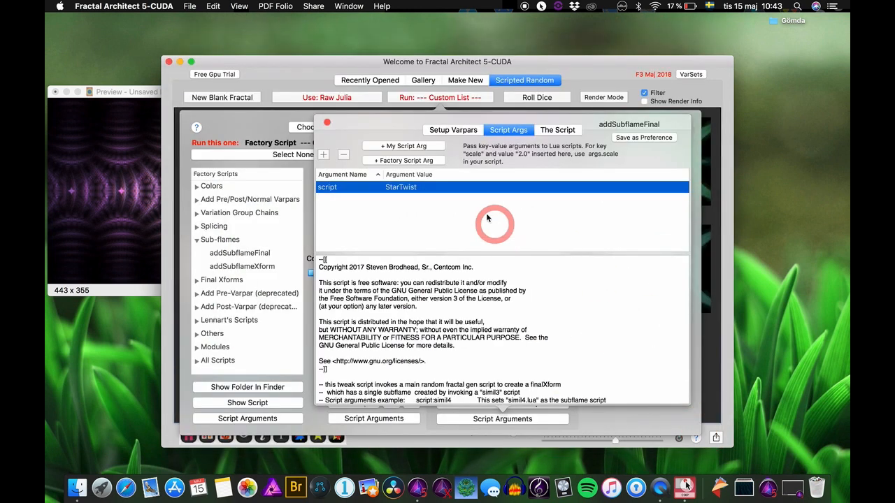
click(328, 124)
- Generate a Raw Julia batch with the StarTwist final subflame, then stop the run
click(550, 102)
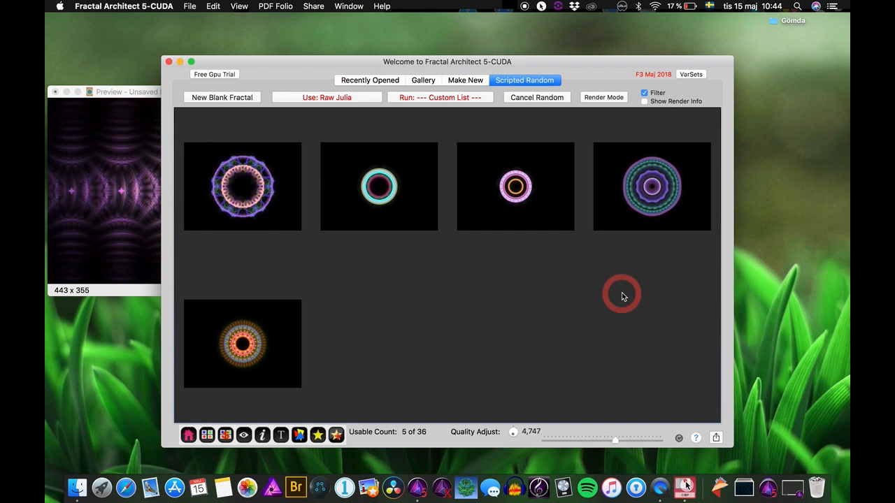
click(458, 98)
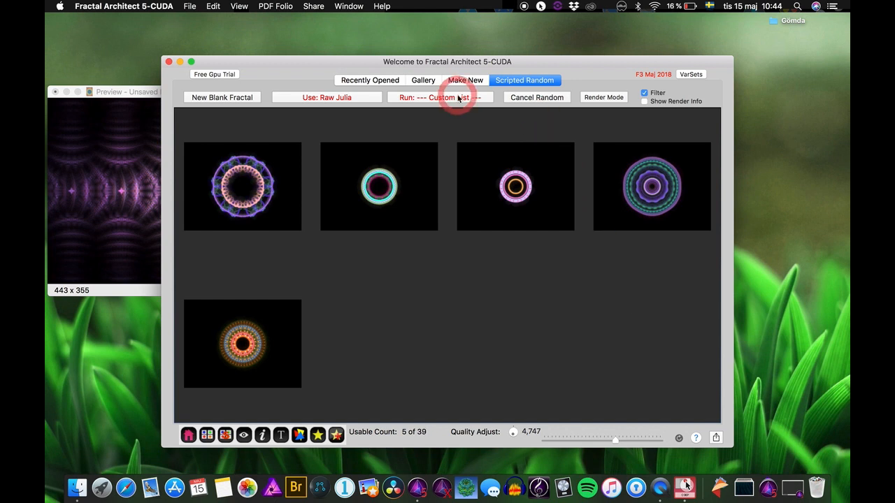
click(532, 100)
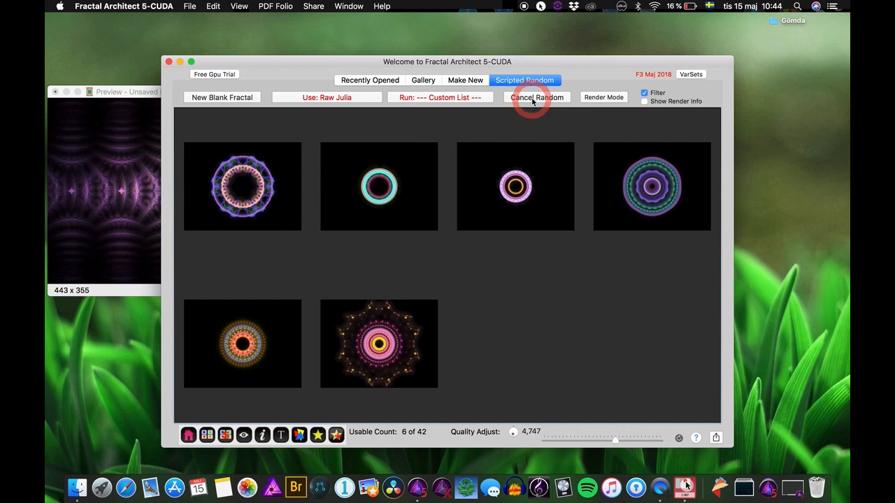
- Replace addSubflameFinal's StarTwist script argument with Raw Juliascope.lua from the factory scripts
click(434, 97)
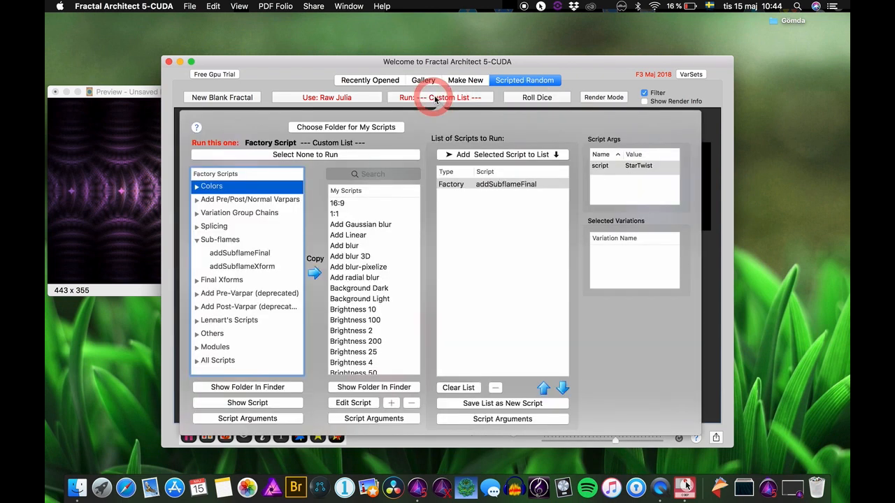
click(484, 184)
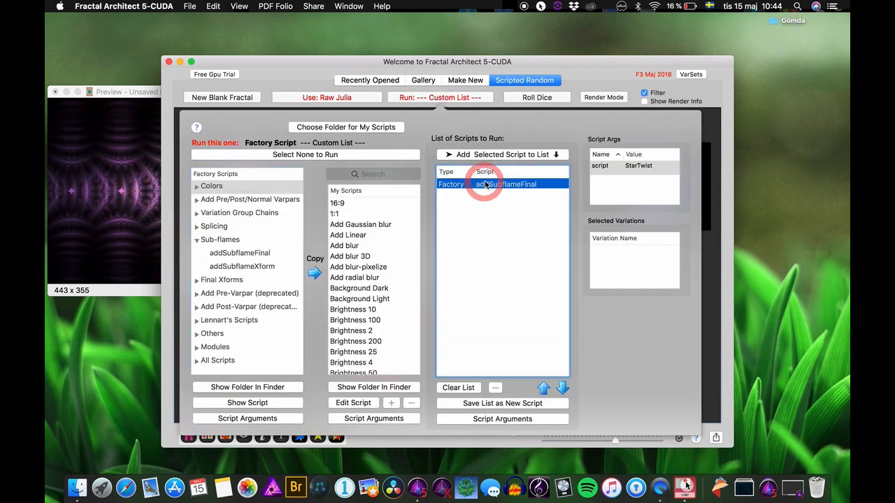
click(486, 418)
click(361, 152)
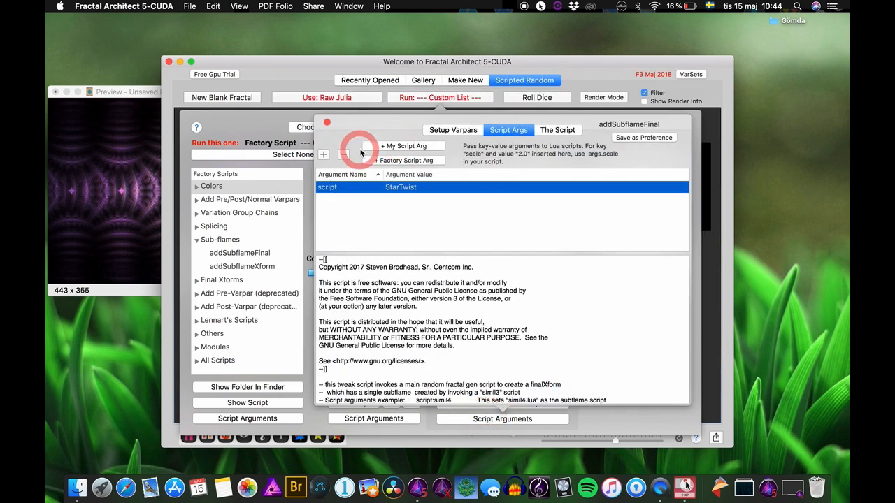
click(423, 161)
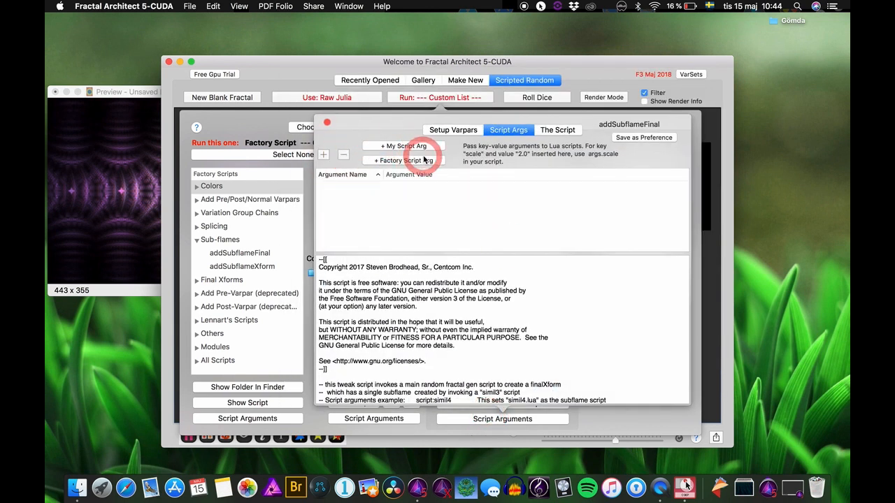
click(409, 162)
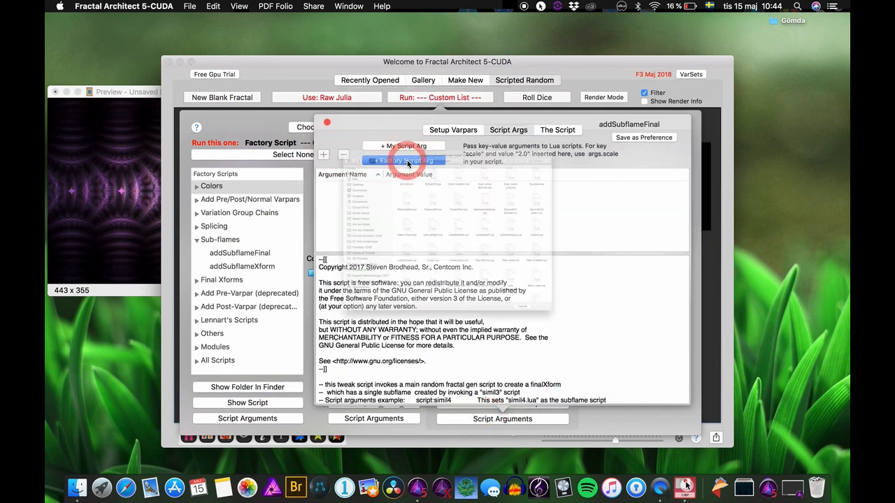
click(449, 342)
click(560, 339)
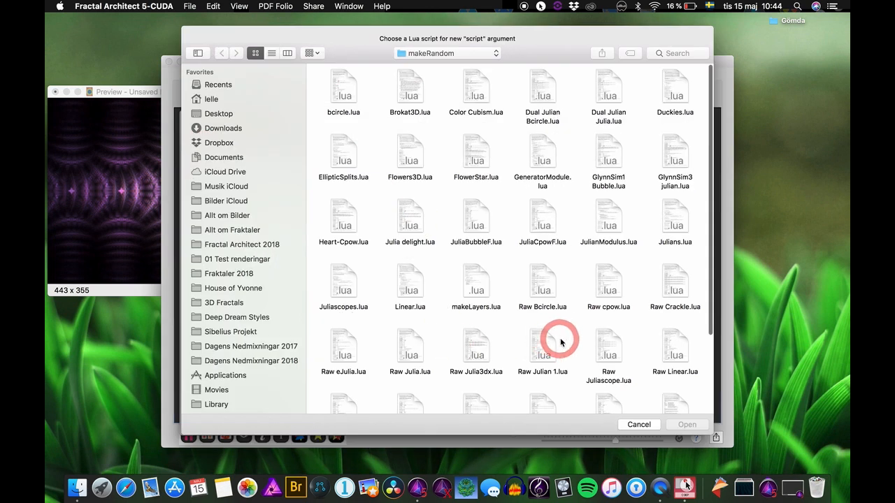
click(343, 285)
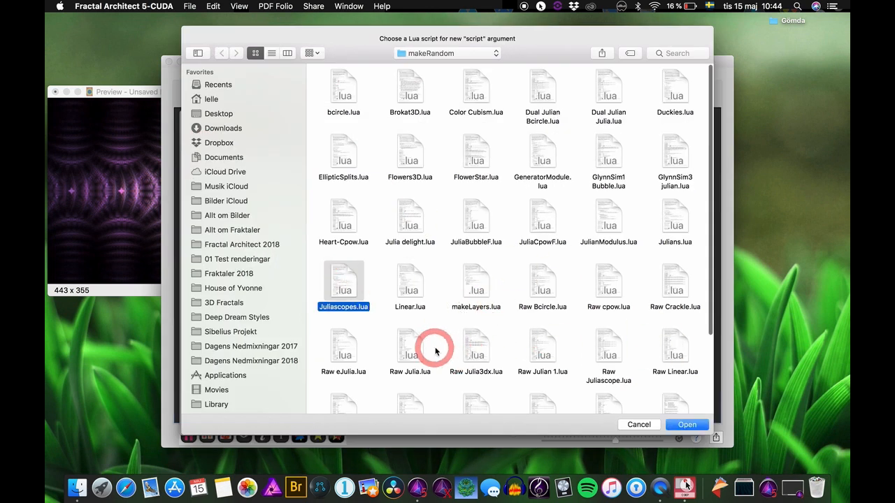
scroll(429, 347, down, 3)
click(608, 268)
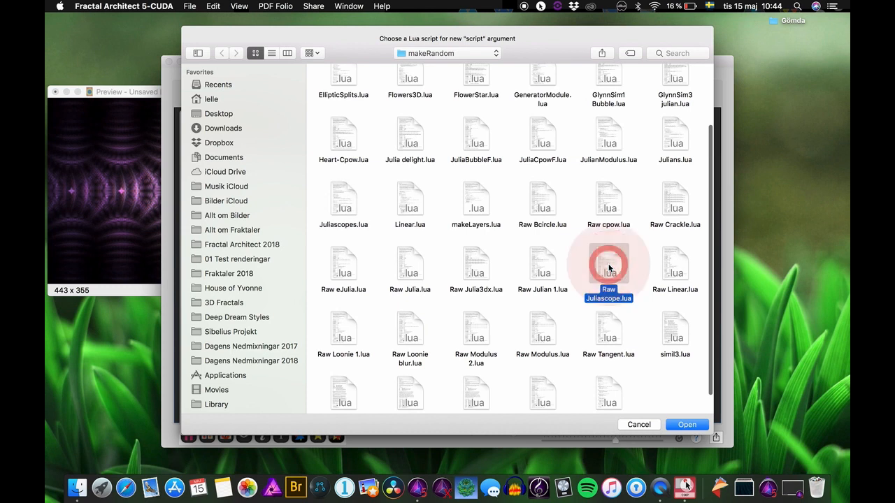
click(691, 425)
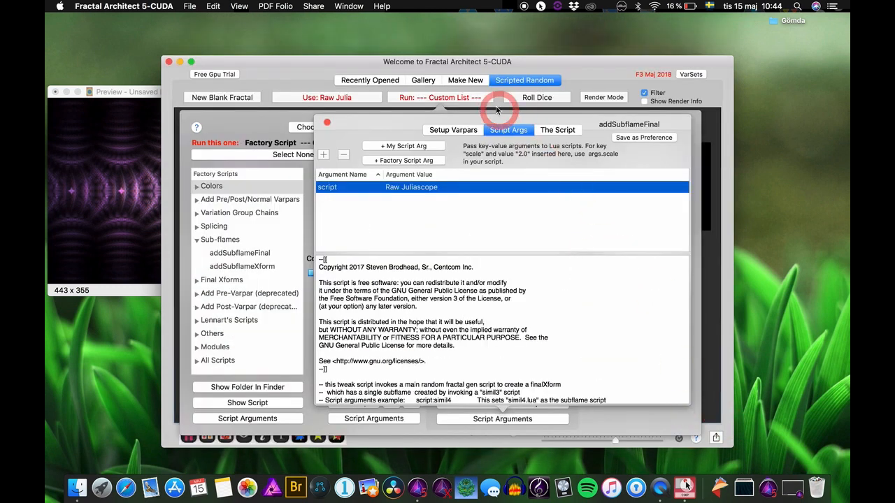
- Generate a Raw Julia batch with the Raw Juliascope final subflame, followed by one without any tweak script
click(536, 97)
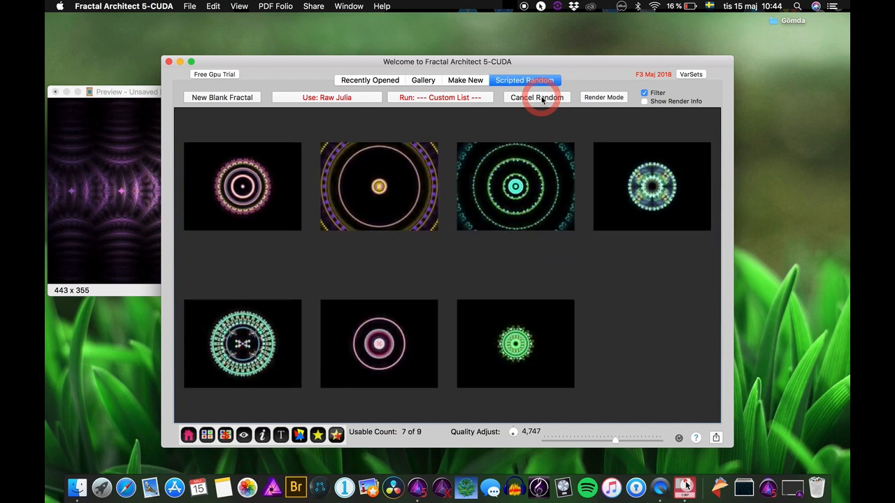
click(536, 97)
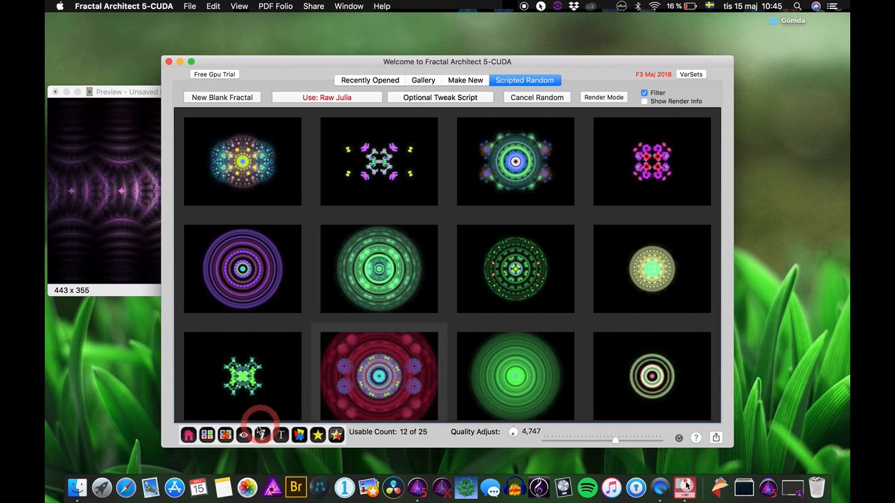
- Generate color gradient variants of the crimson ringed fractal in the Raw Julia batch
click(208, 435)
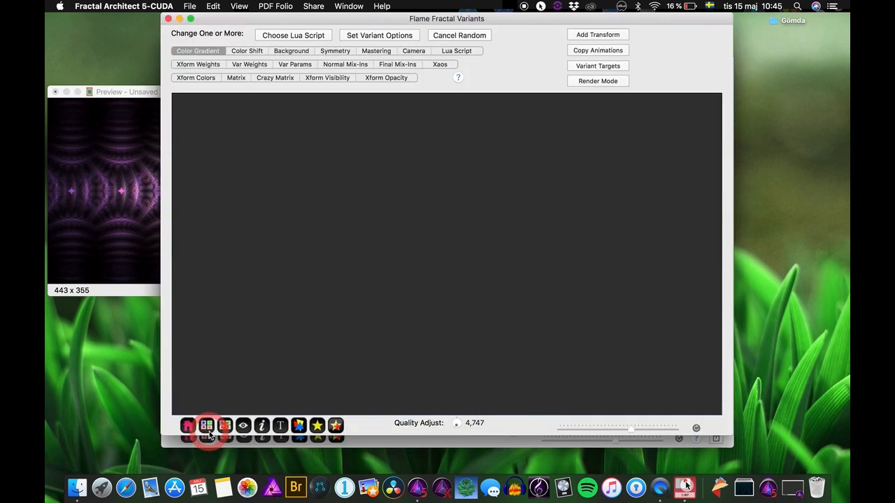
click(454, 176)
click(486, 189)
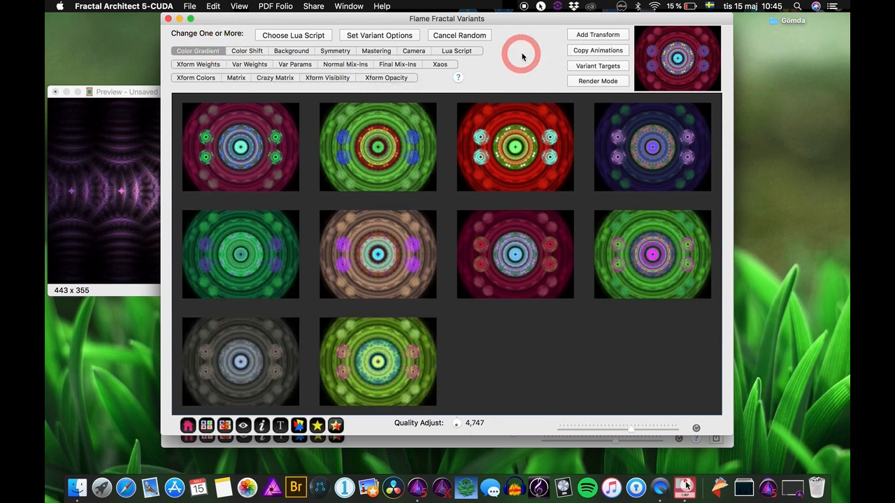
- Choose the factory script hypertile2 from the Others group as the tweak script for the fractal variants
click(306, 36)
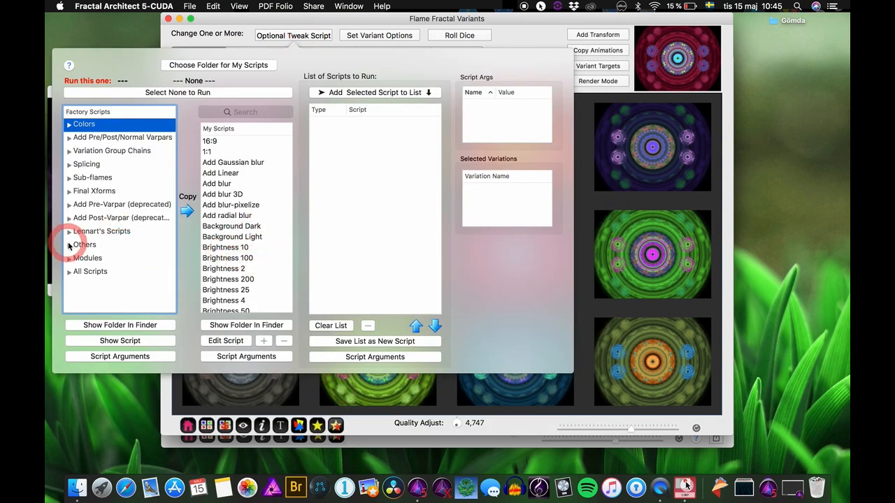
click(69, 244)
scroll(105, 279, down, 5)
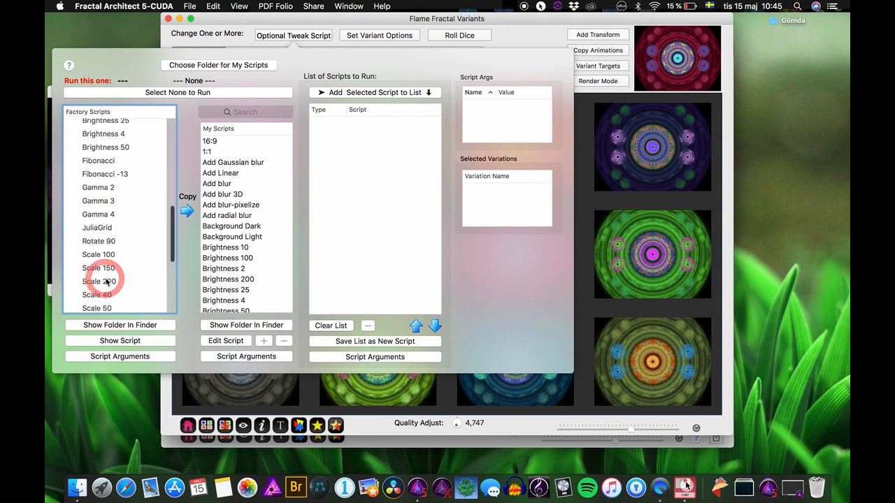
scroll(107, 281, down, 5)
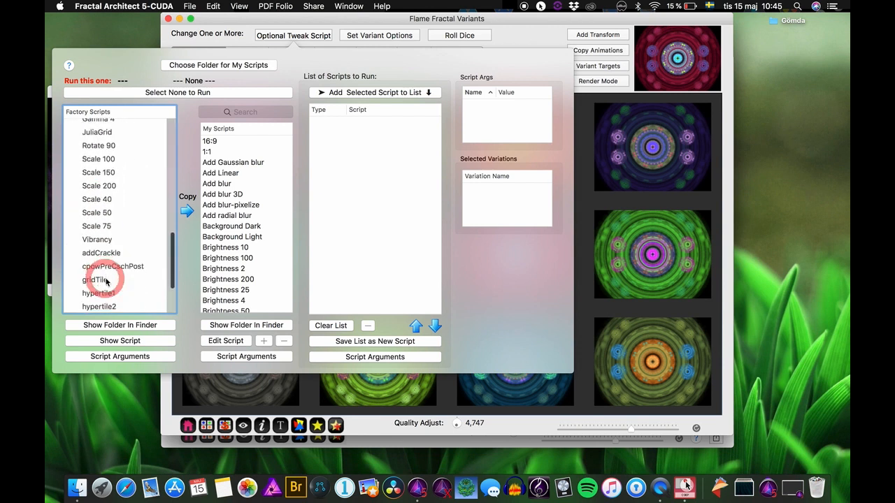
scroll(106, 281, down, 3)
click(100, 224)
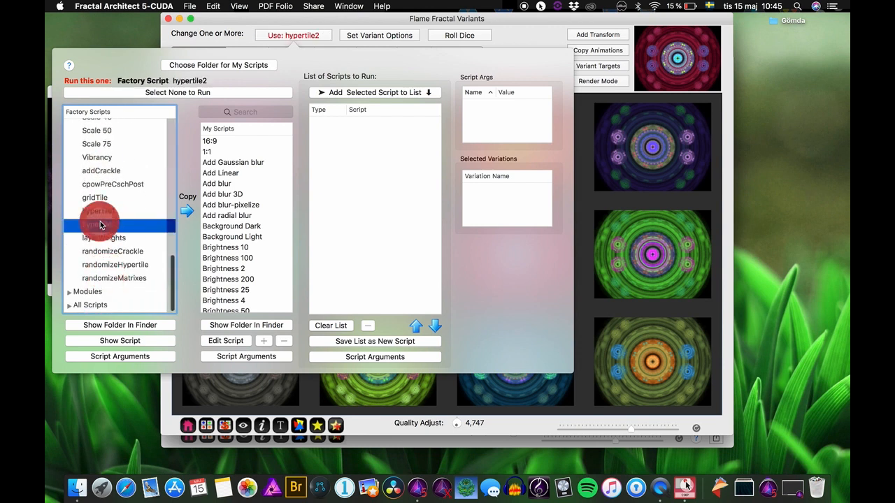
- Add hypertile2 to the list of scripts to run and generate a batch of color gradient variants with it
click(393, 92)
click(451, 41)
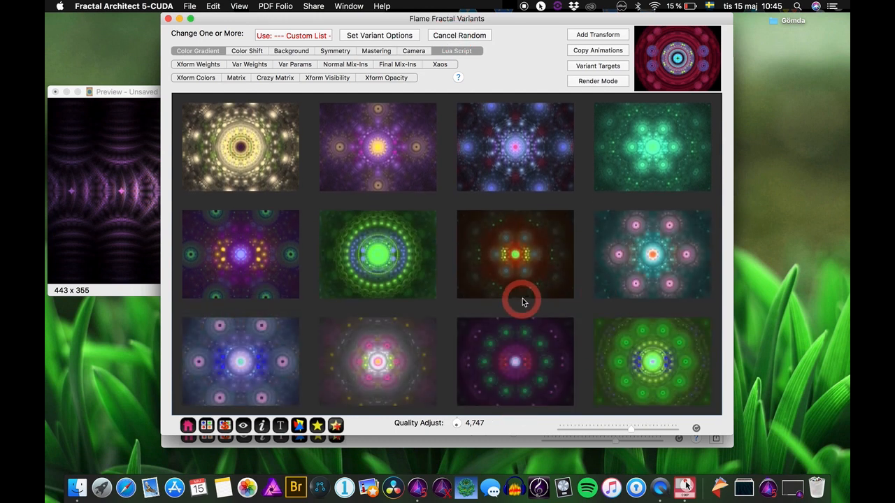
scroll(522, 302, down, 3)
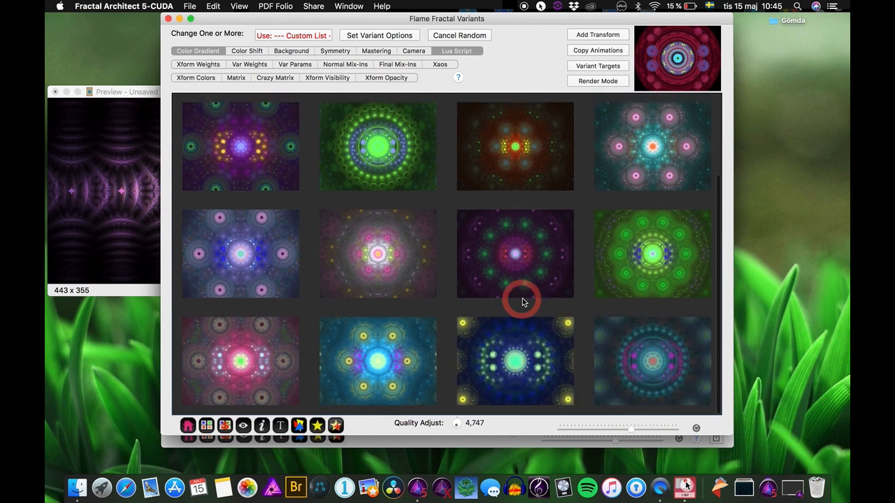
scroll(523, 301, up, 3)
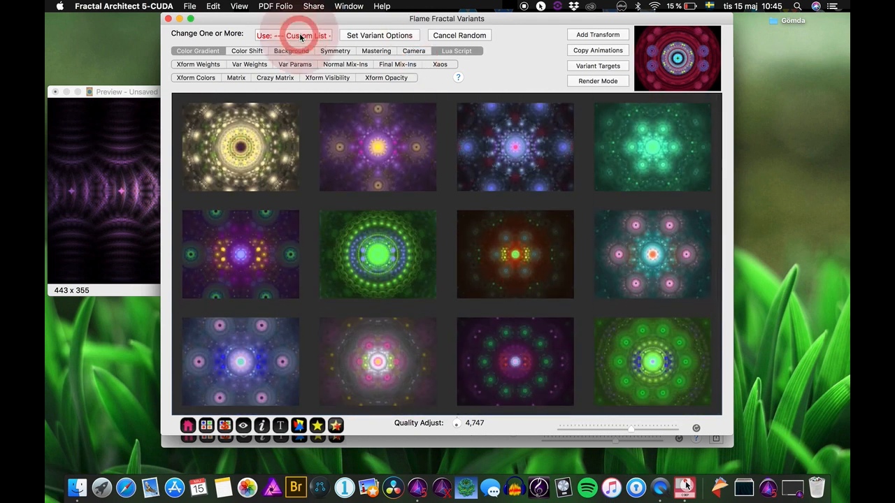
- Remove hypertile2 from the variants' list of scripts to run
click(300, 37)
click(357, 121)
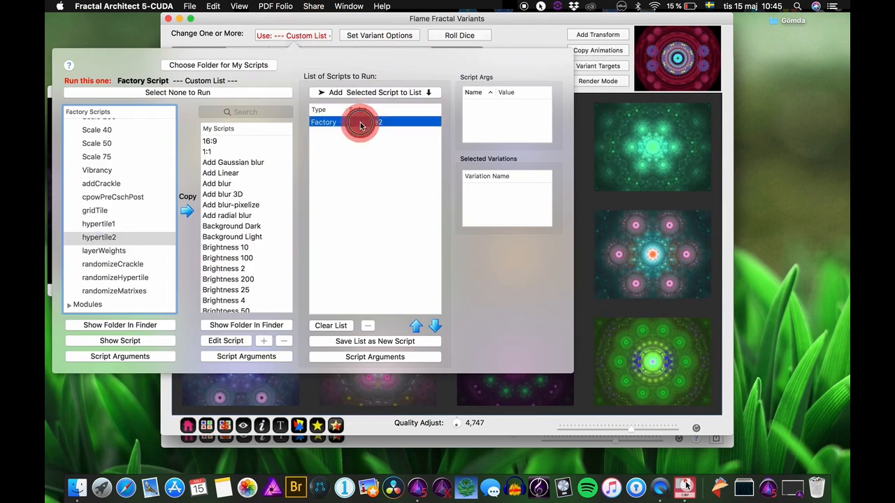
click(367, 326)
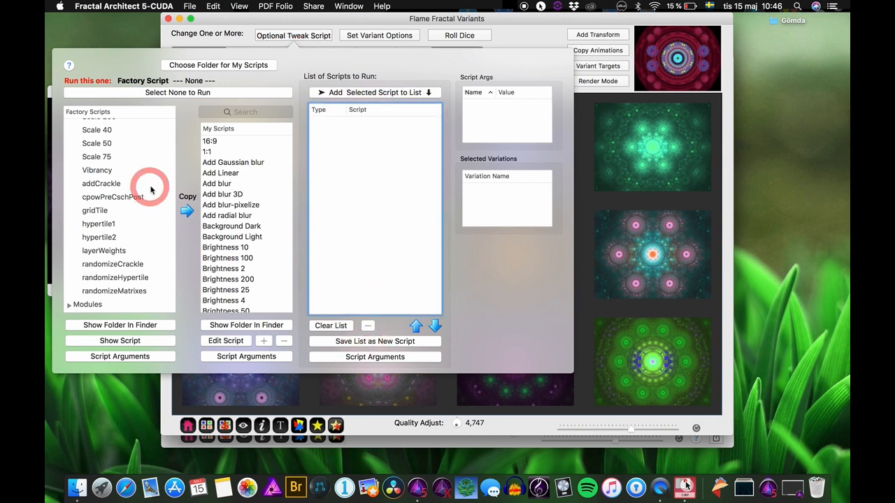
- Add the factory script addPostVarPar from the Add Pre/Post/Normal Varpars group to the list of scripts to run
scroll(137, 184, up, 1)
scroll(137, 184, up, 6)
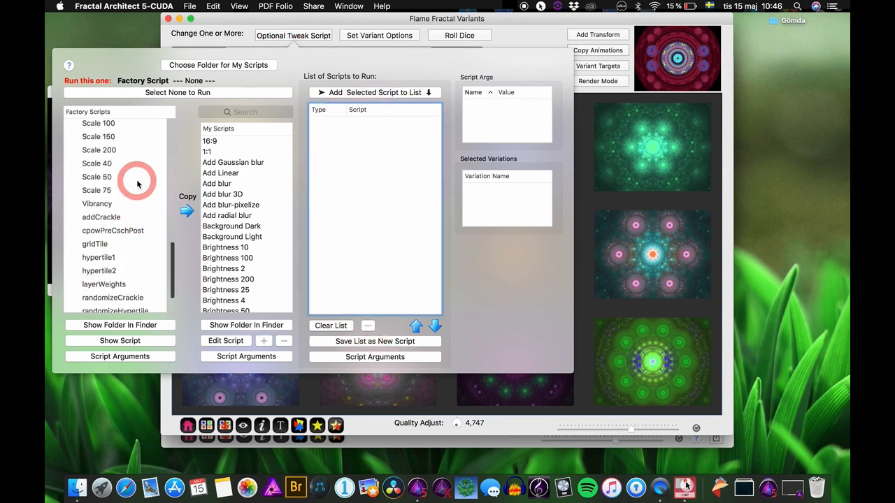
scroll(137, 184, up, 4)
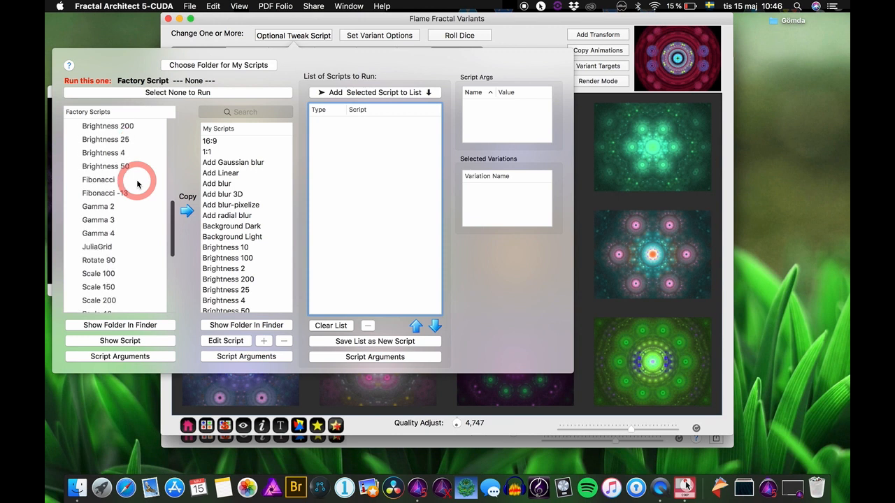
scroll(139, 182, up, 7)
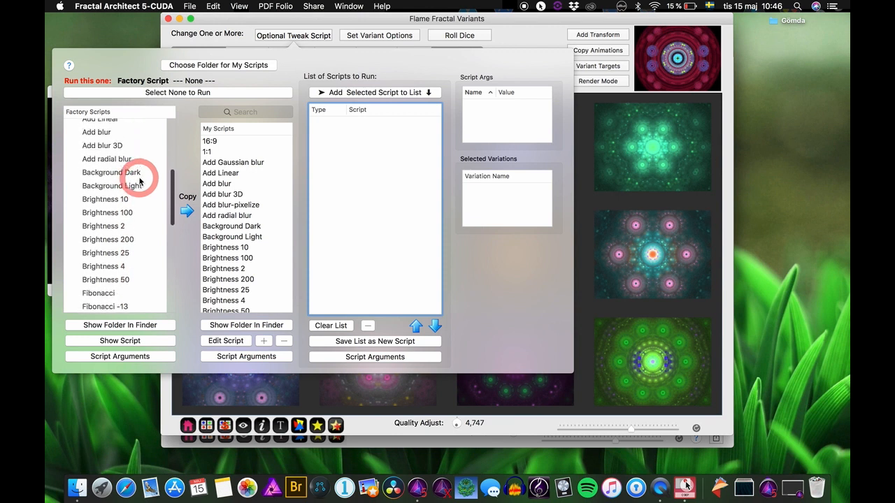
click(70, 200)
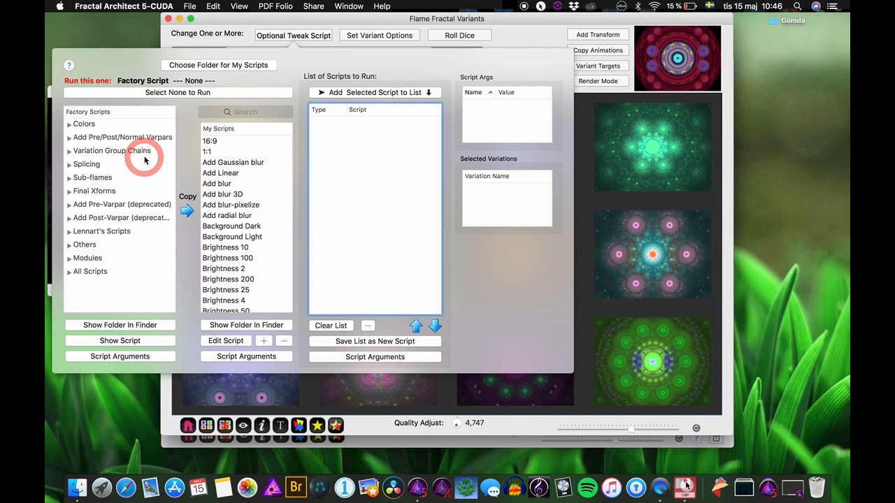
click(70, 137)
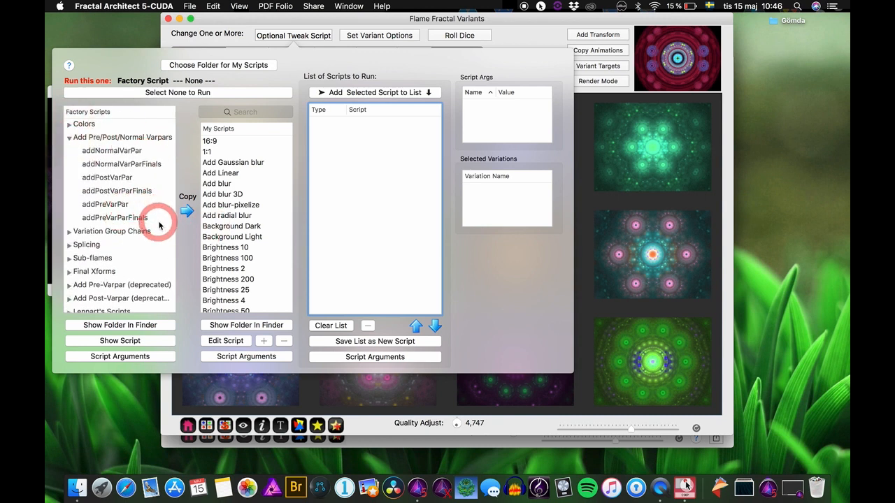
click(108, 177)
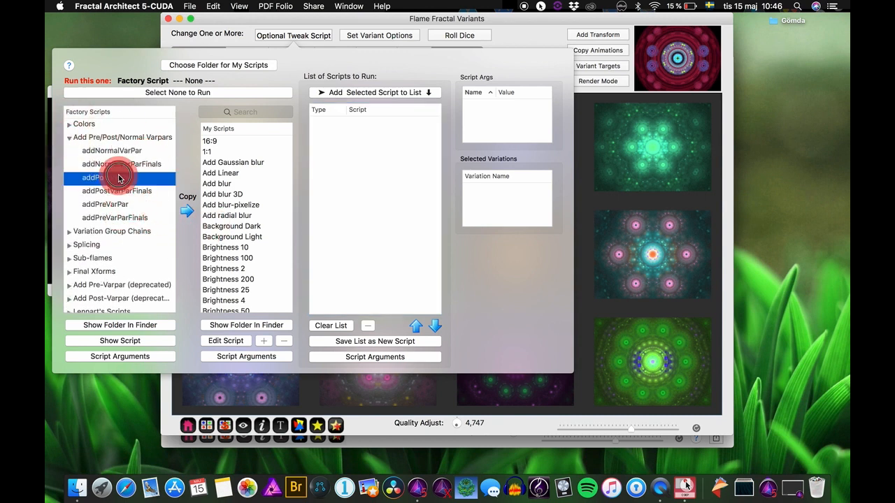
click(386, 93)
- Select bubble as the variation to configure in addPostVarPar's script arguments
click(356, 123)
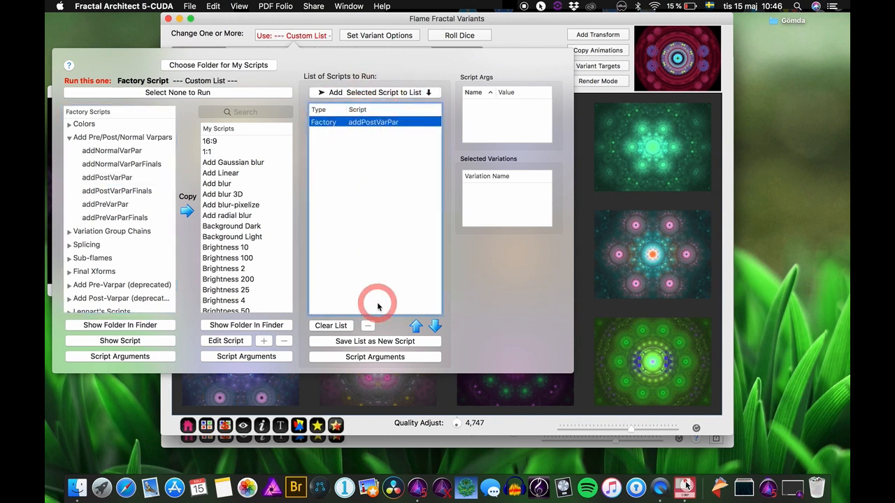
click(362, 358)
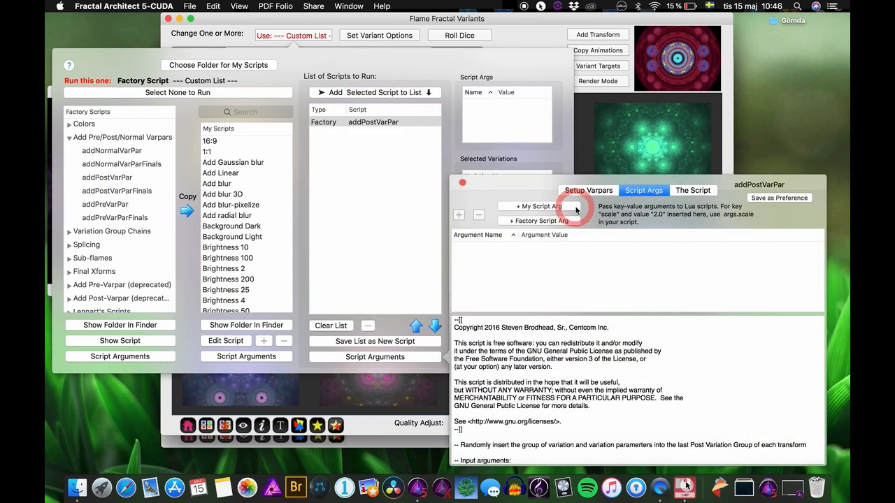
click(611, 191)
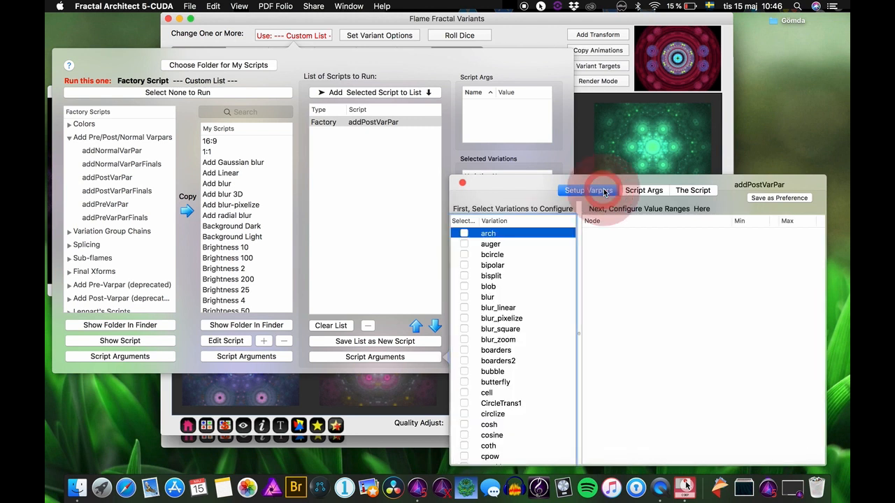
click(535, 351)
scroll(537, 356, down, 3)
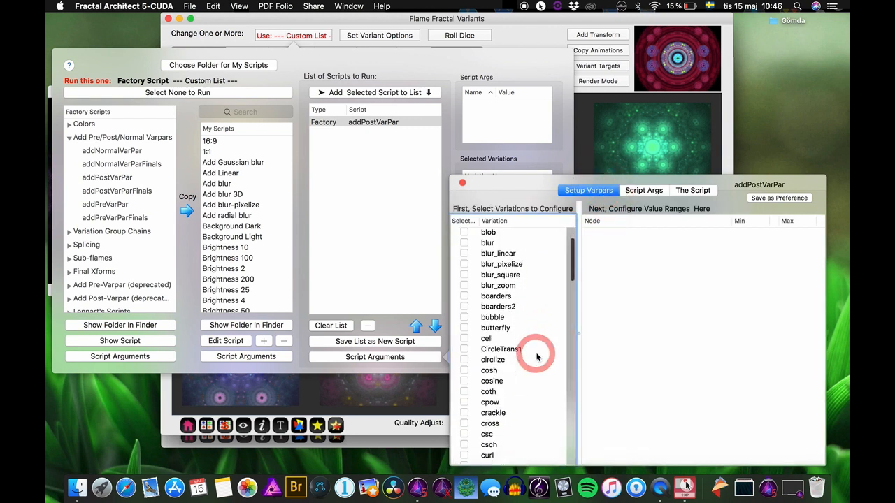
click(463, 317)
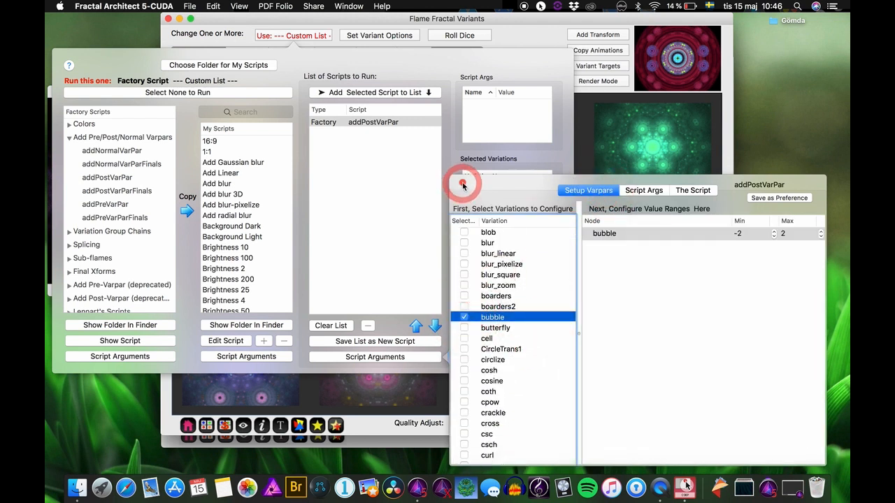
click(463, 184)
- Generate fractal variants using addPostVarPar with the bubble variation and review the script list used
click(457, 35)
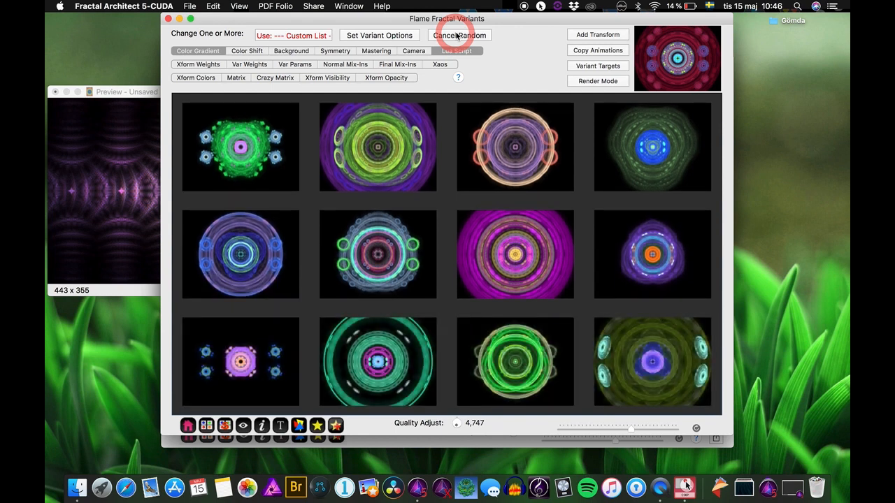
click(306, 34)
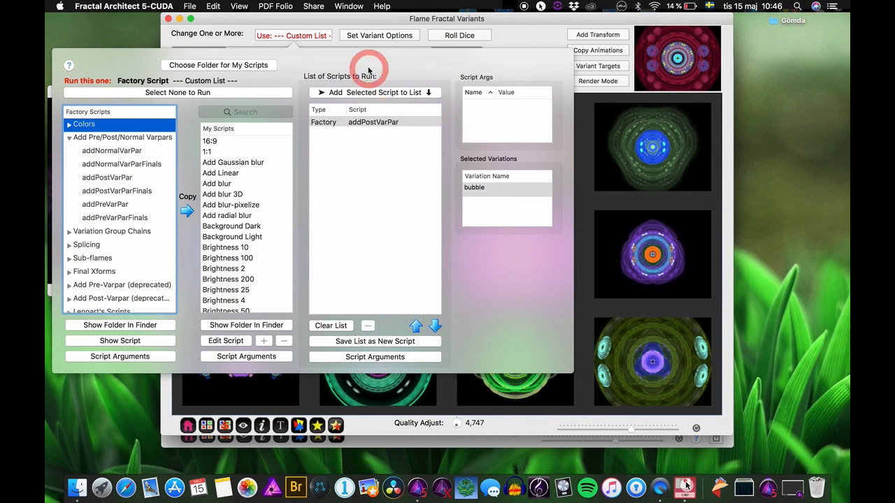
click(543, 37)
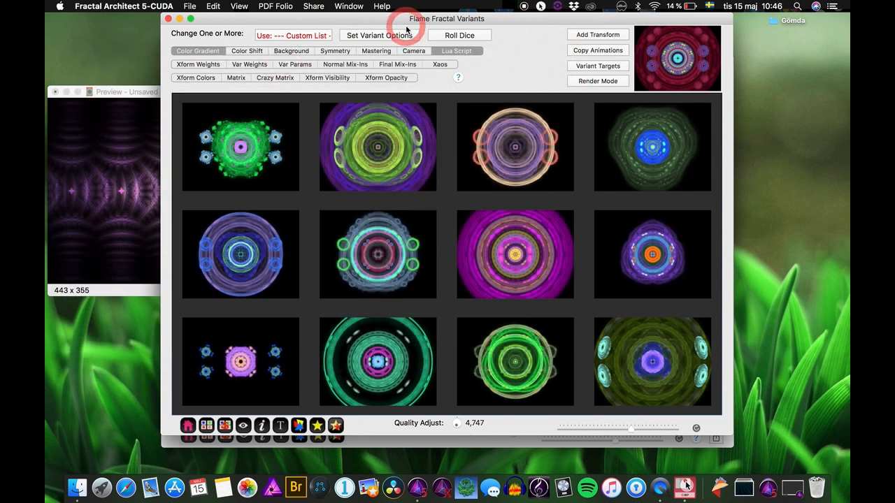
- Close the fractal variants and generate a Make New random batch, checking the available tweak scripts without choosing one
click(168, 19)
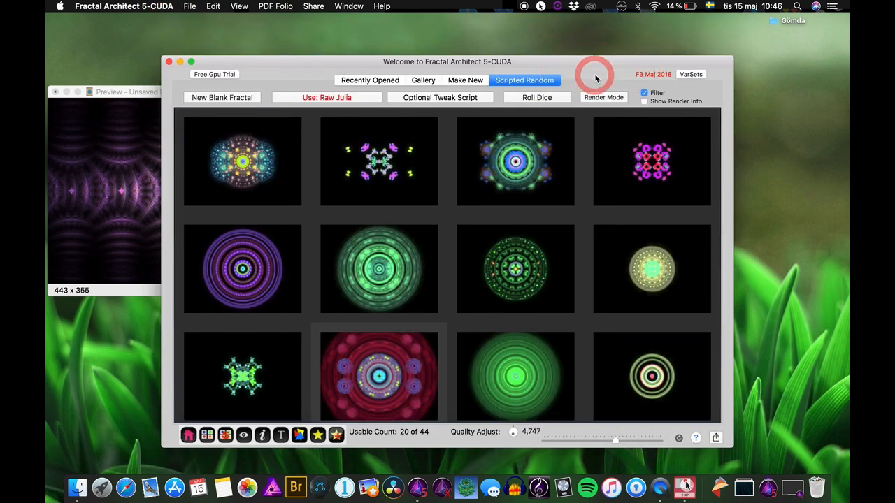
click(463, 79)
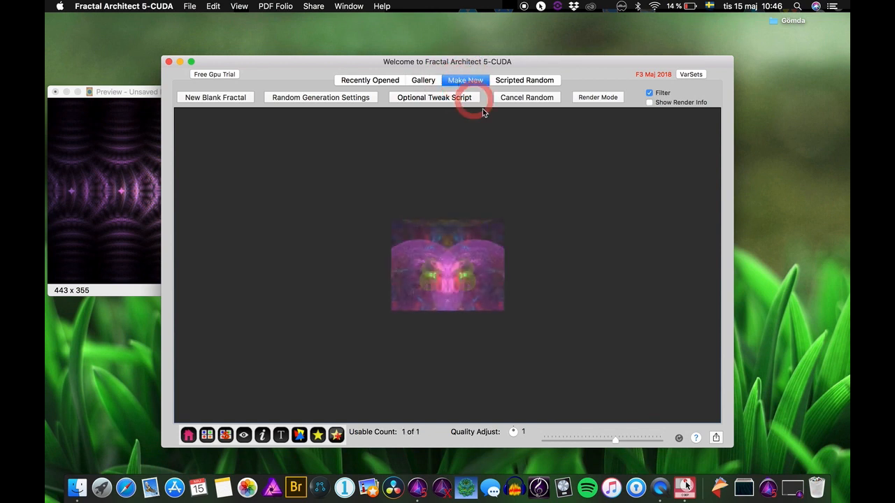
click(449, 98)
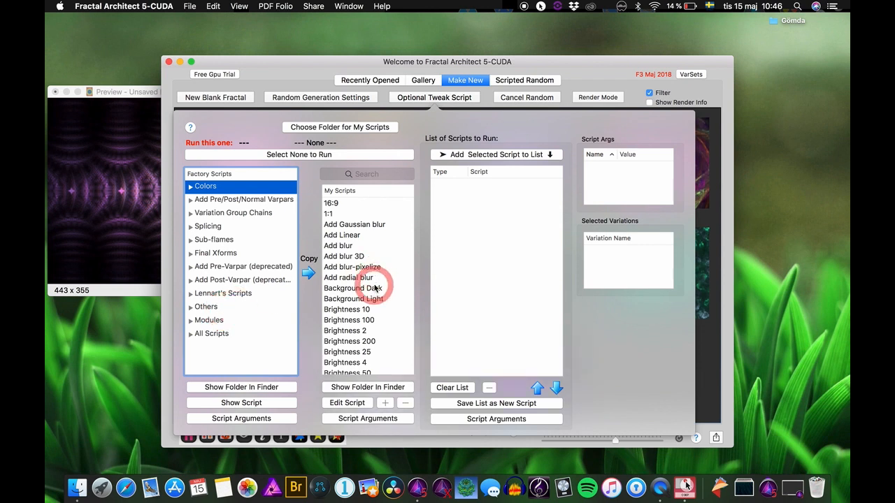
scroll(375, 288, down, 10)
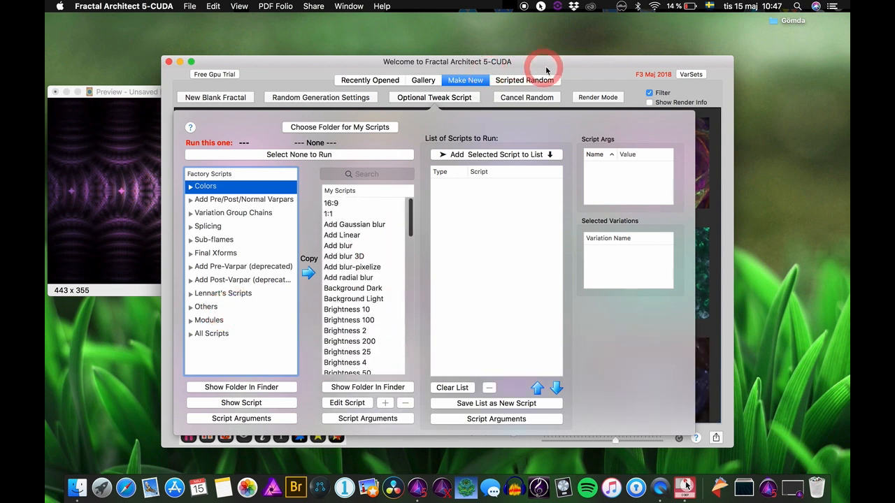
click(579, 70)
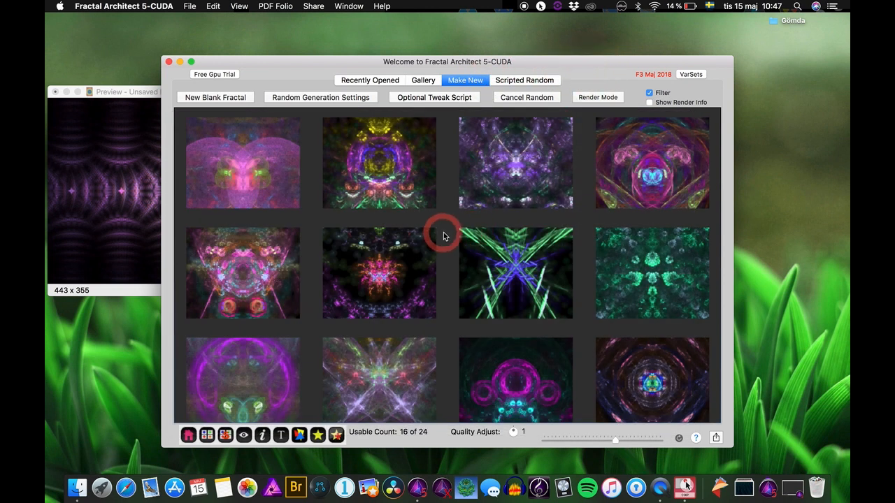